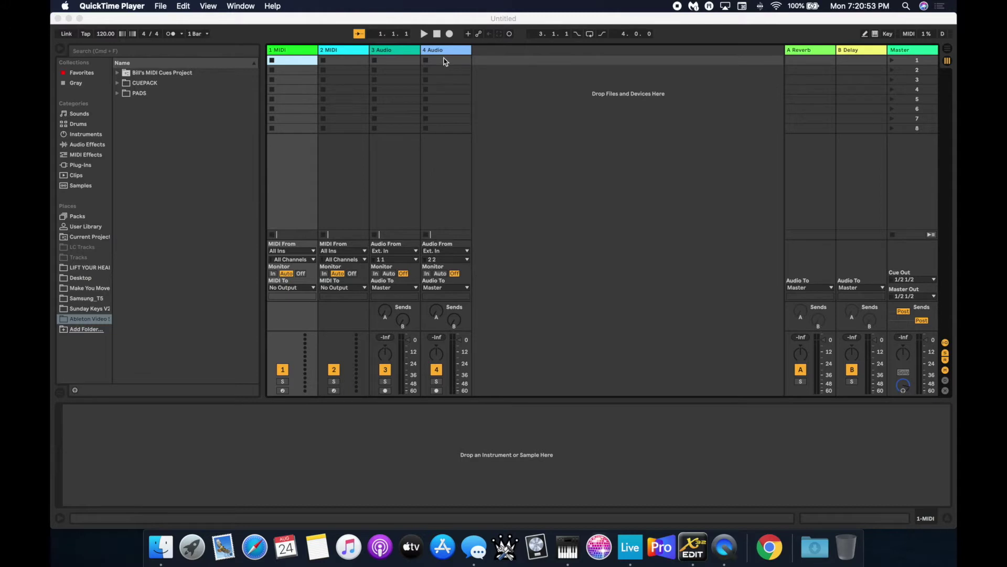
Step: Switch to Arrangement View and open MultiTrack.als from the Canvas and Clay (Studio Version) folder on the desktop
left_click(948, 54)
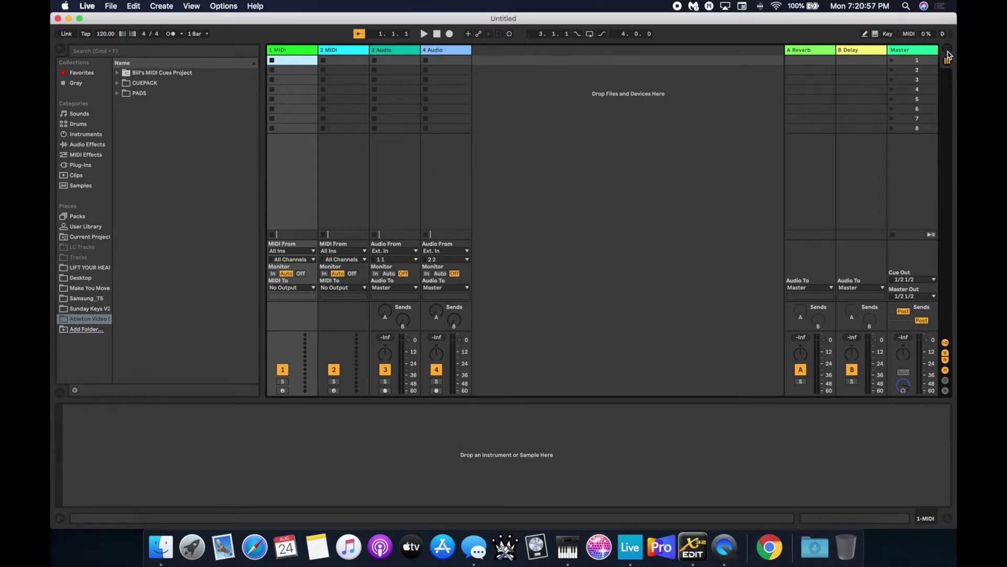
left_click(949, 53)
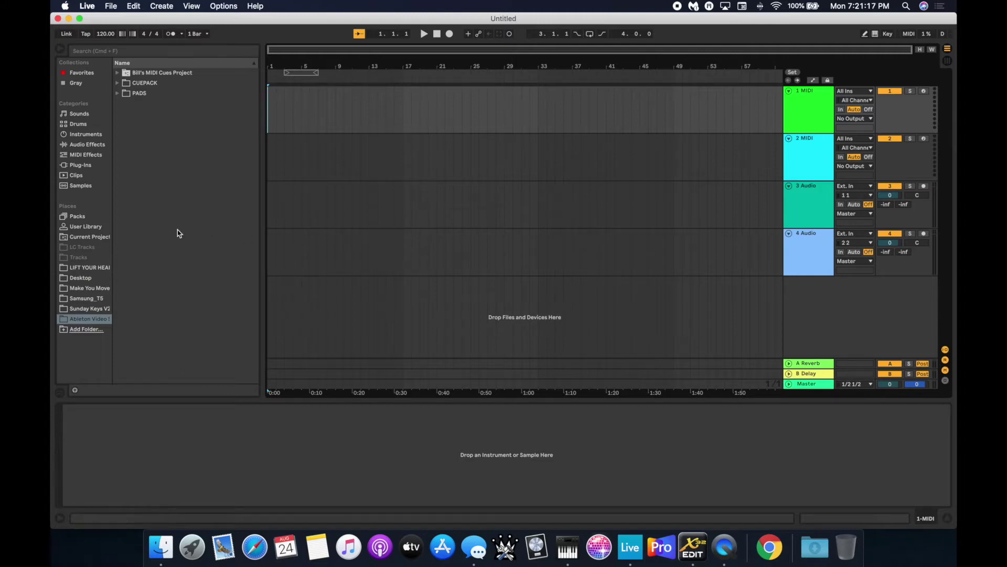
key("F11")
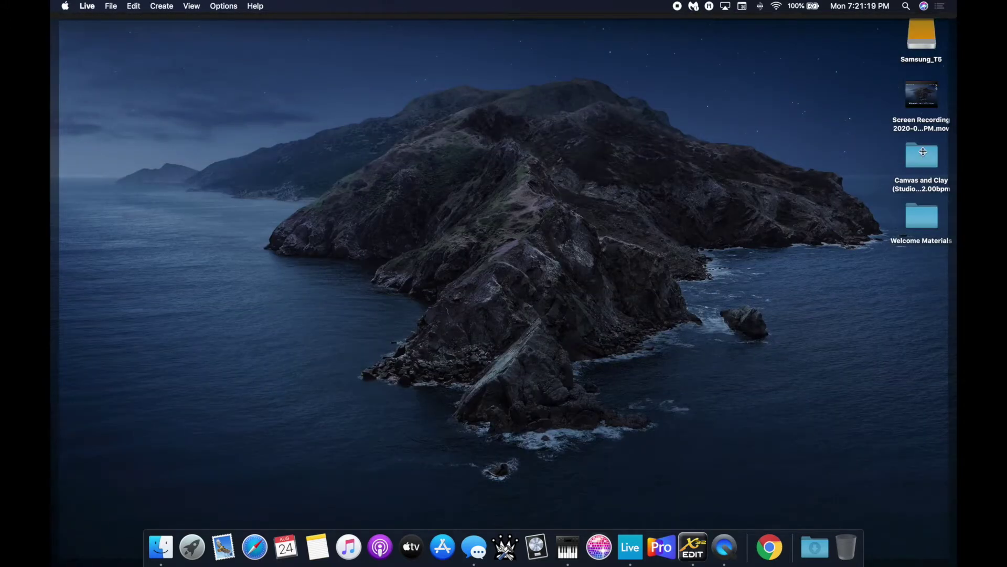
double_click(924, 154)
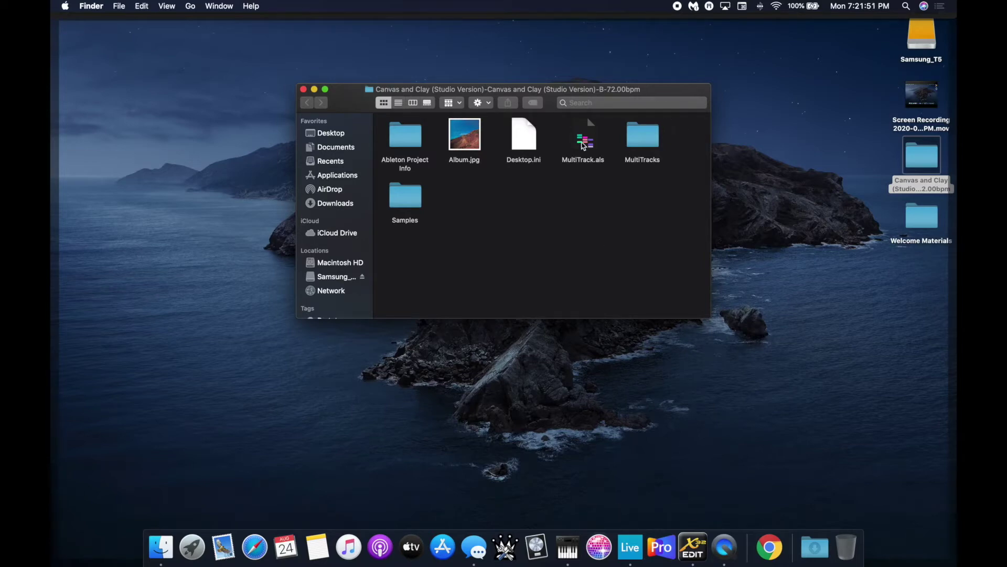
double_click(585, 141)
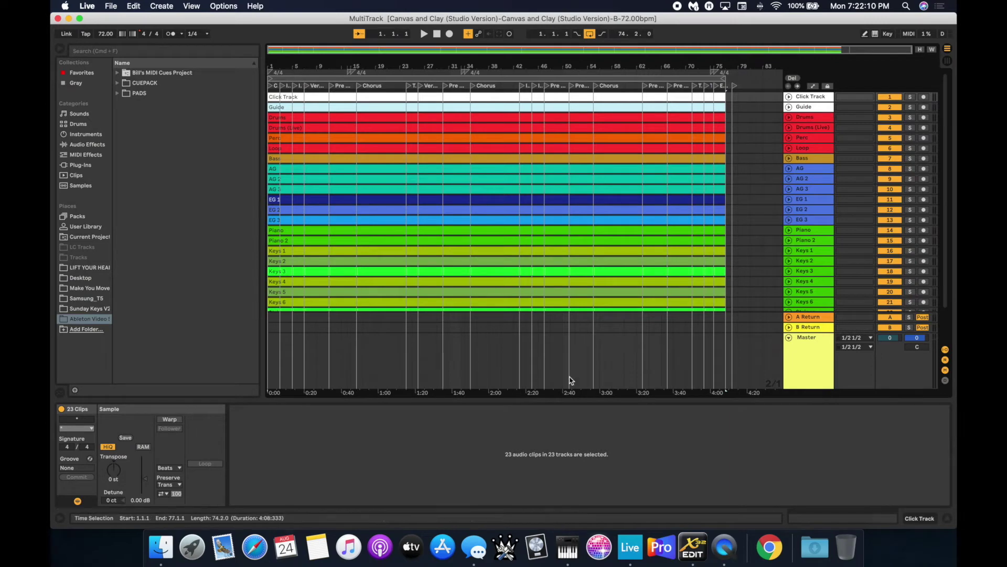
Step: Hide the browser and the clip detail view to give the arrangement more room
left_click(61, 48)
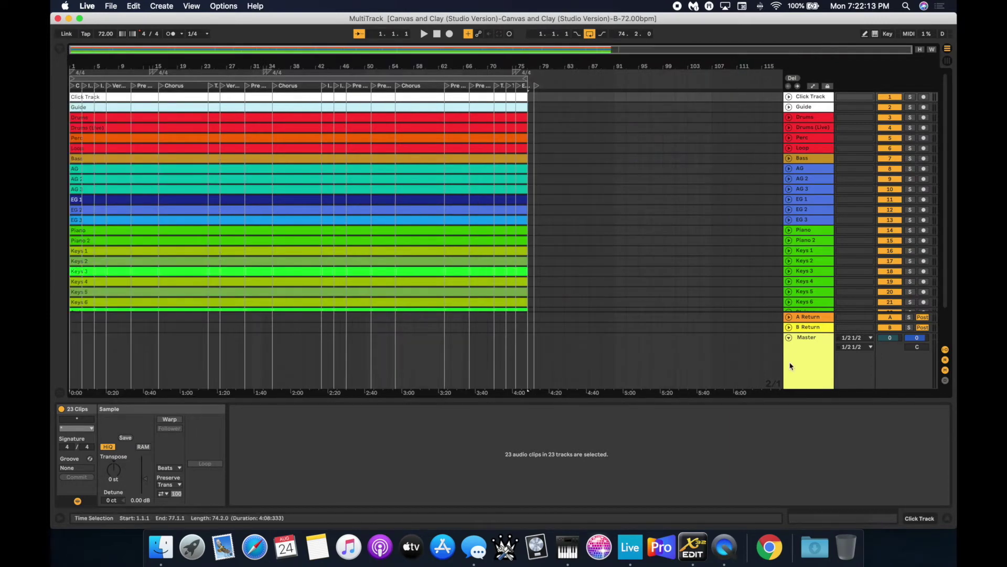
left_click(948, 518)
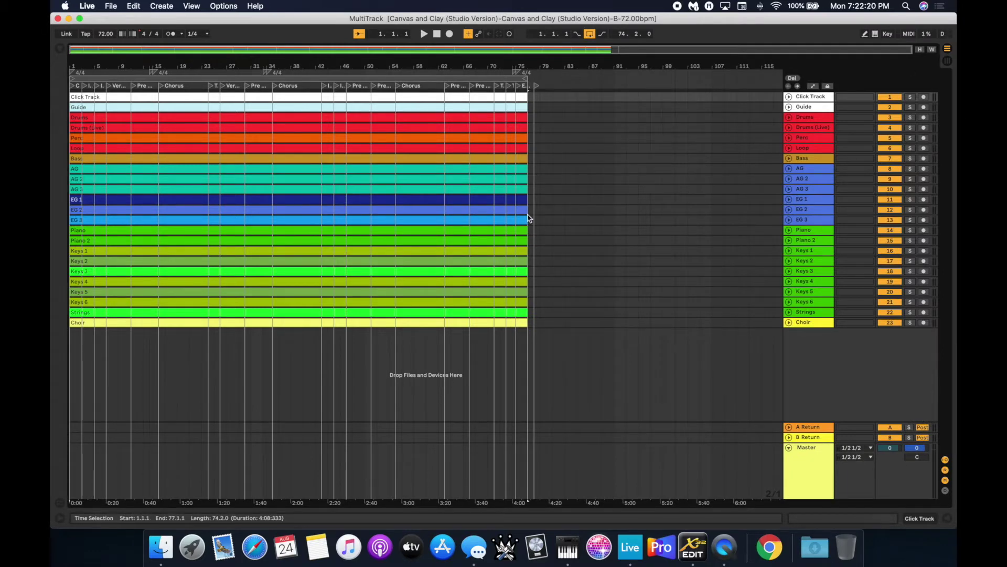
Step: Jump the playback position between the Count Off, Intro and Verse 1 locators and view the Verse 1 locator's options
scroll(529, 218, "up", 10)
scroll(529, 218, "left", 5)
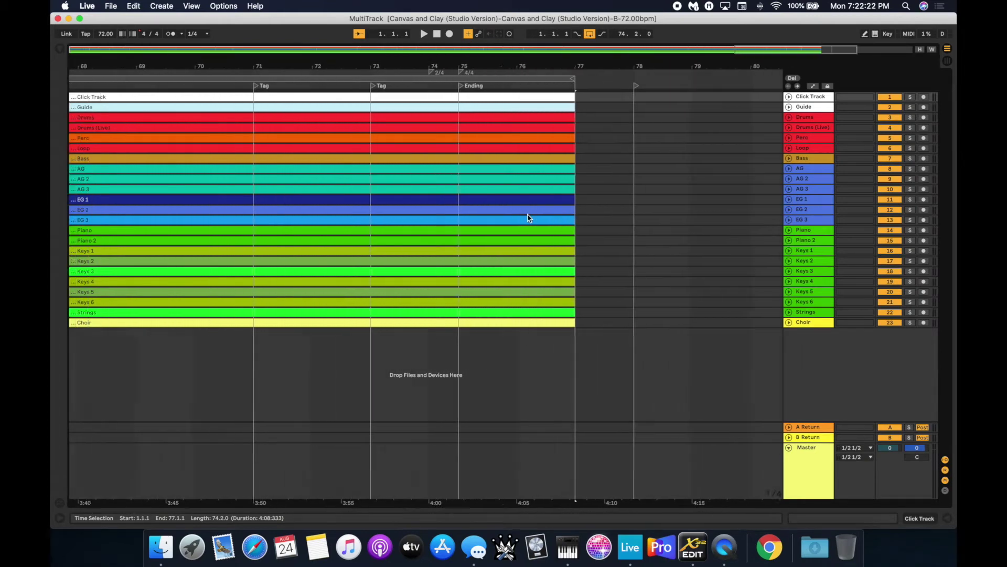
scroll(529, 218, "left", 15)
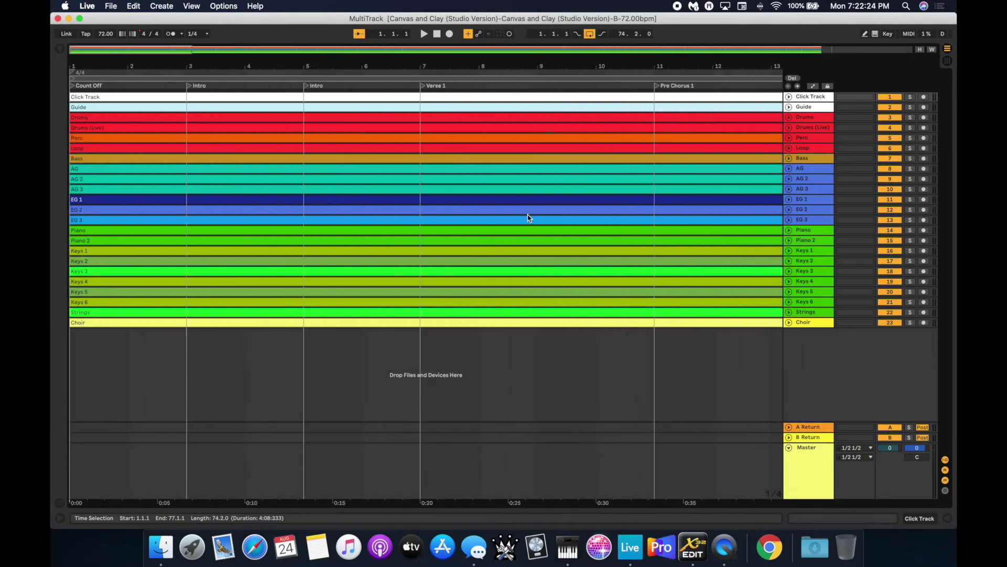
left_click_drag(140, 51, 117, 51)
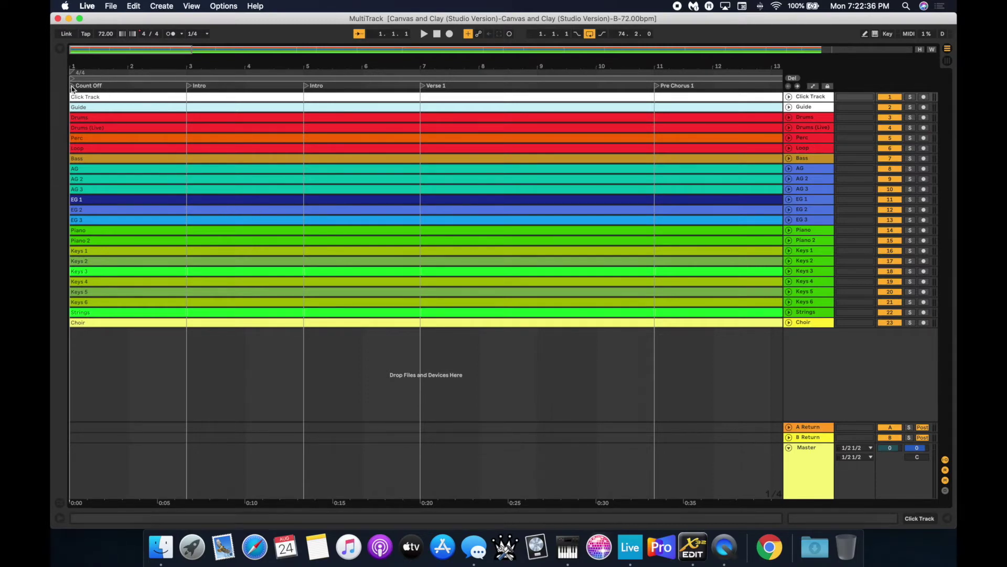
left_click(188, 86)
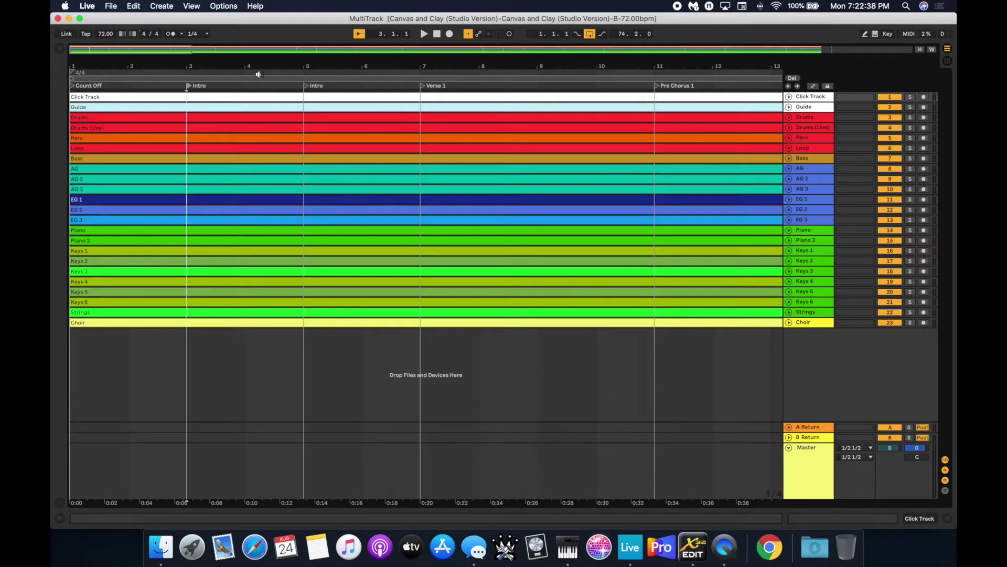
left_click(305, 86)
left_click(421, 87)
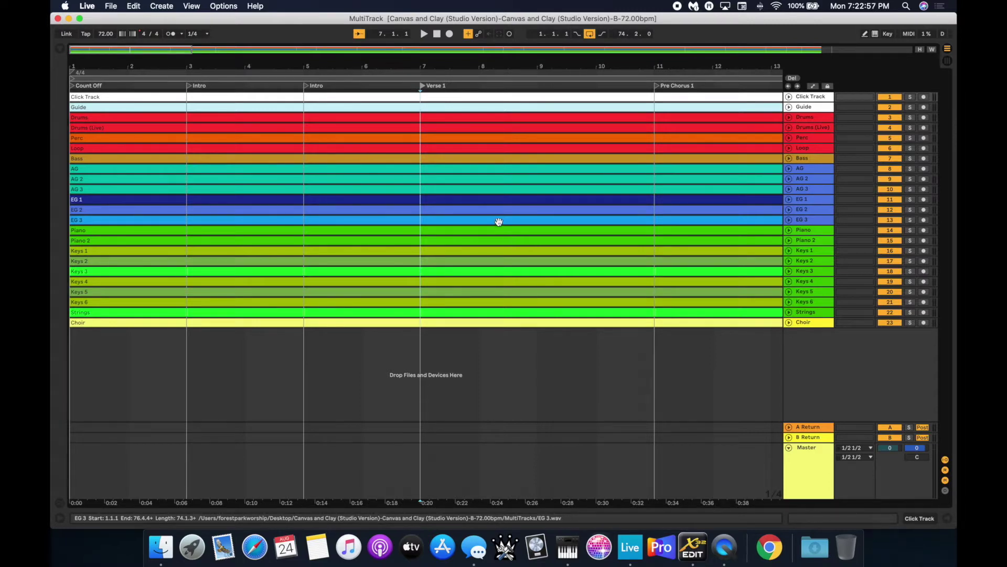
left_click(72, 88)
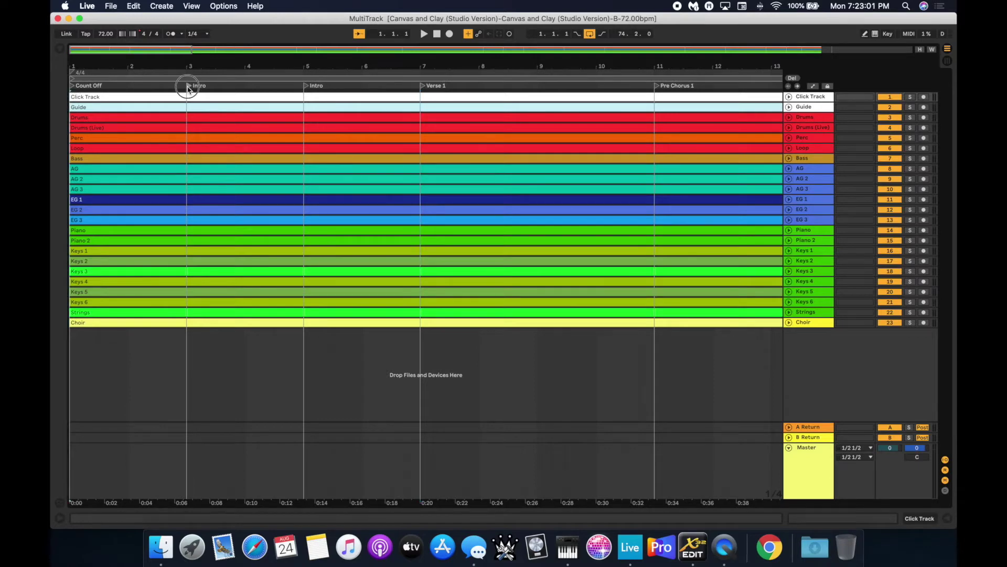
left_click(305, 87)
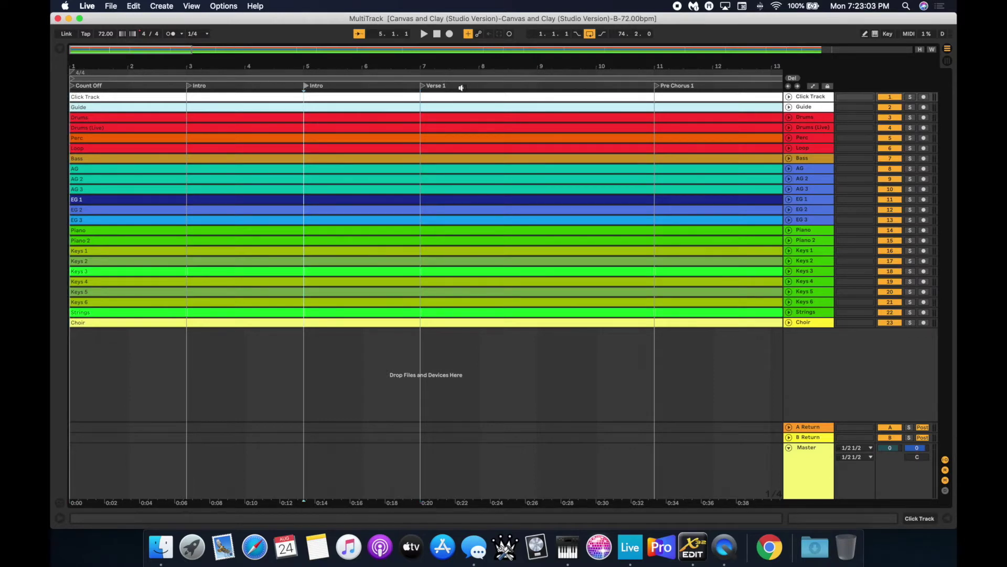
right_click(425, 89)
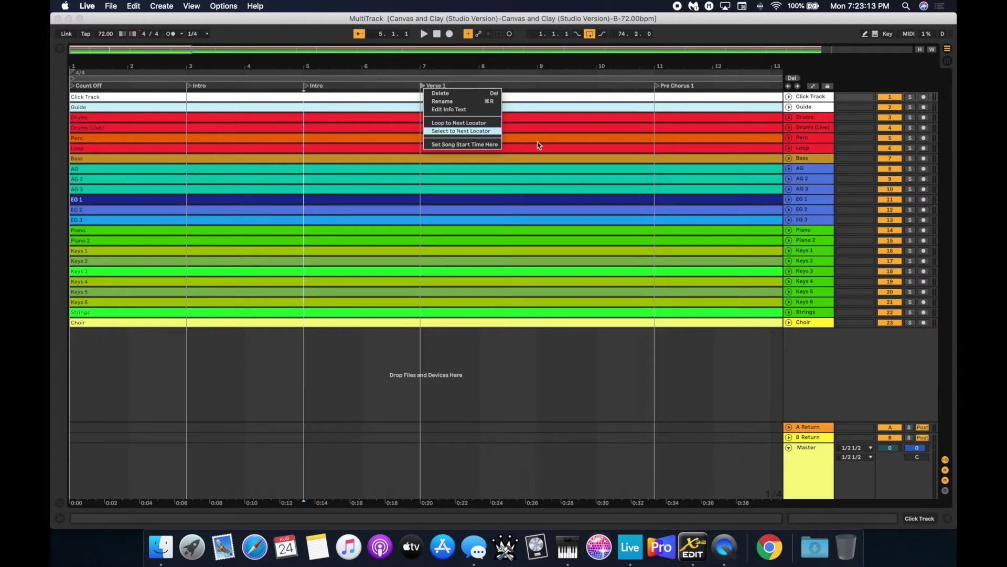
left_click(503, 350)
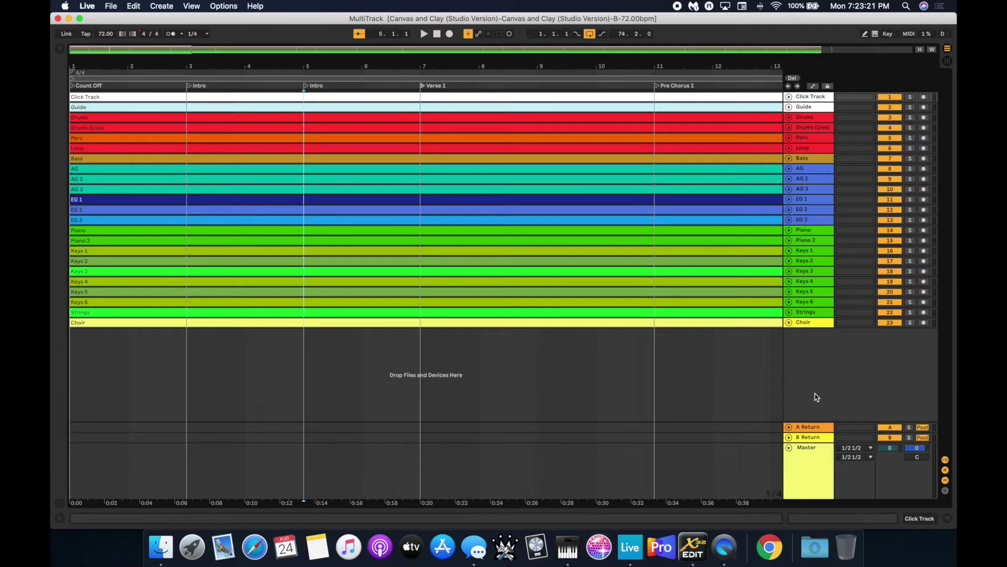
Step: Set the Master track's cue output to channel 1 and its master output to channel 2
left_click(858, 448)
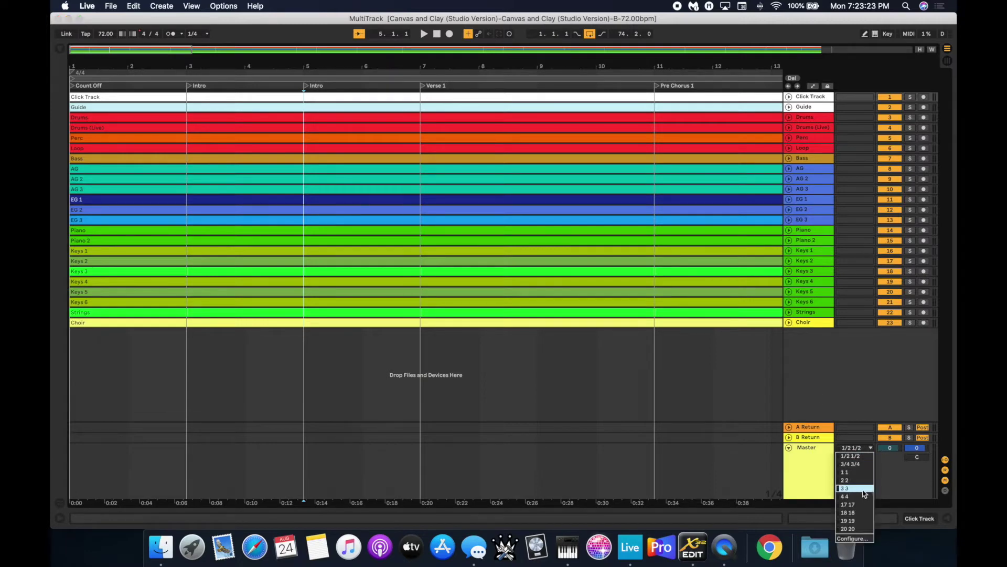
left_click(855, 473)
left_click(852, 457)
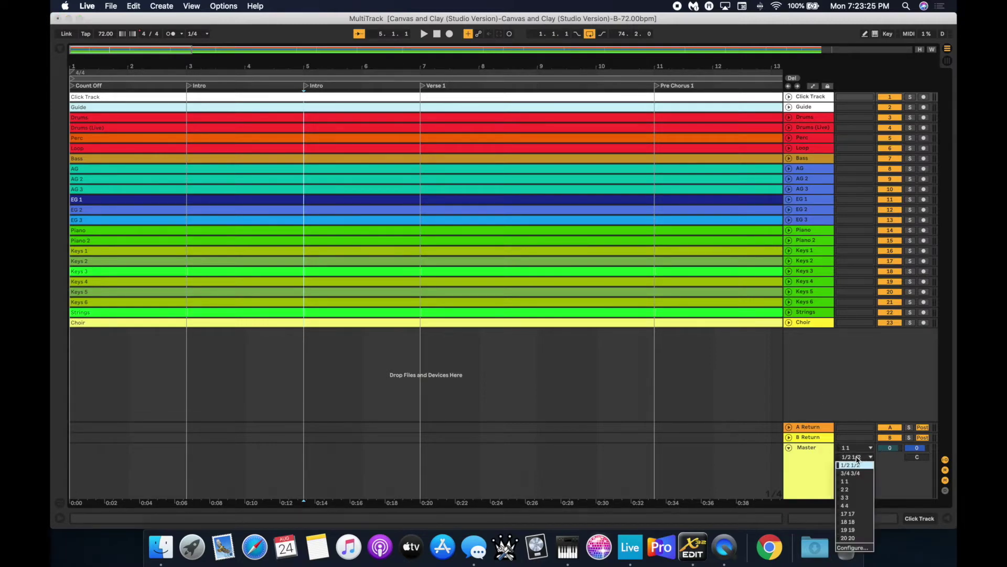
left_click(852, 490)
left_click(852, 479)
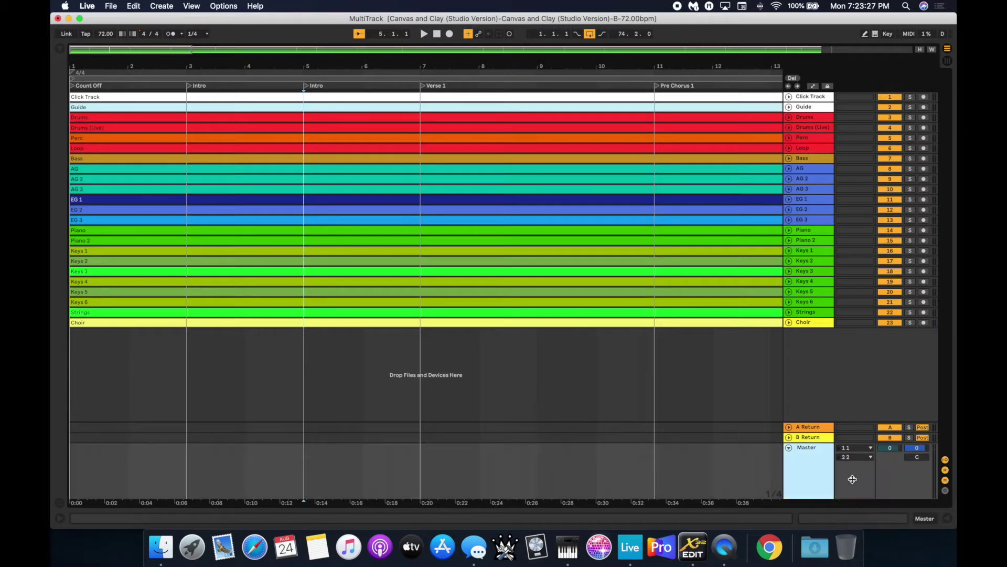
Step: Review the Master track's cue and master output assignments
left_click(788, 447)
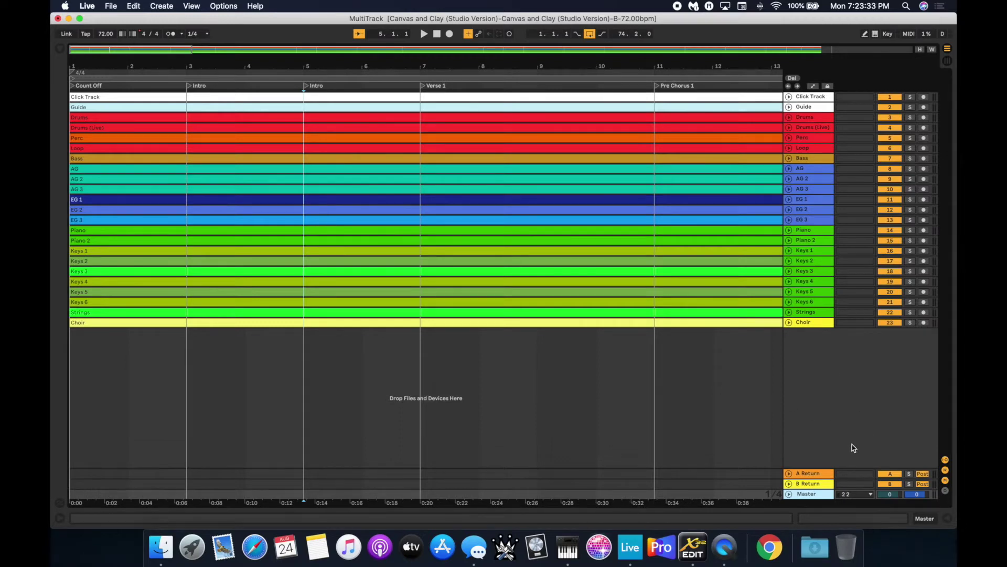
left_click(788, 494)
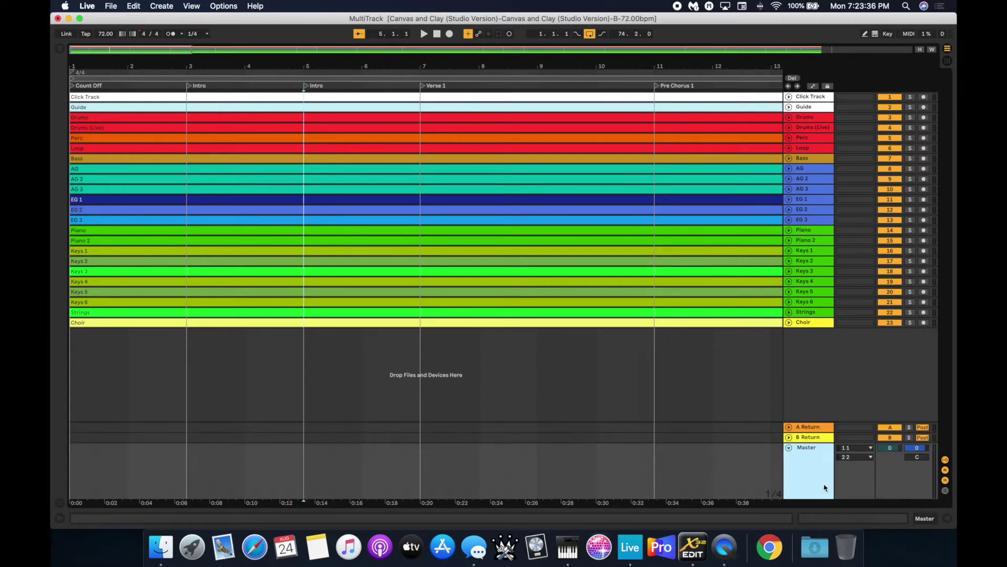
left_click(849, 449)
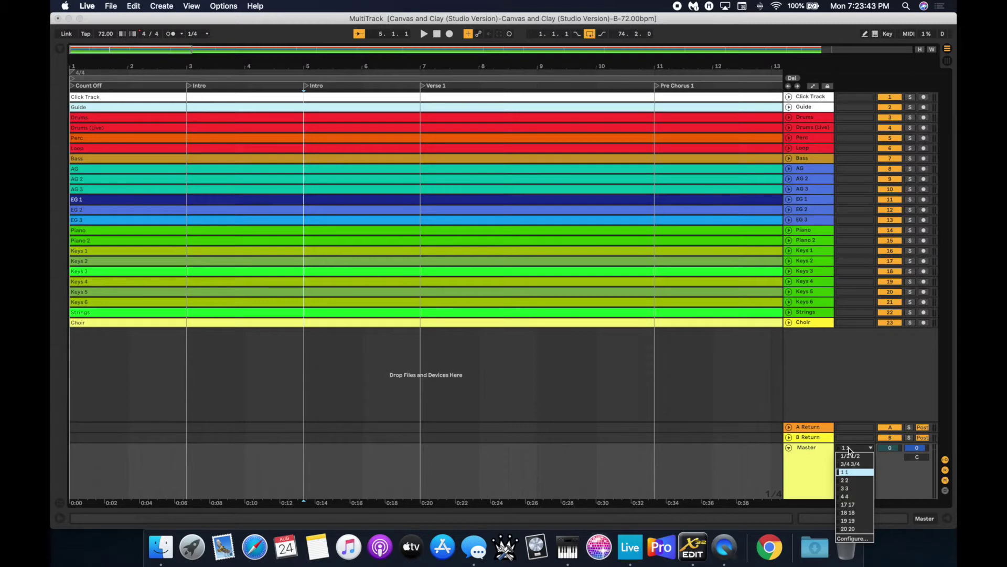
left_click(848, 449)
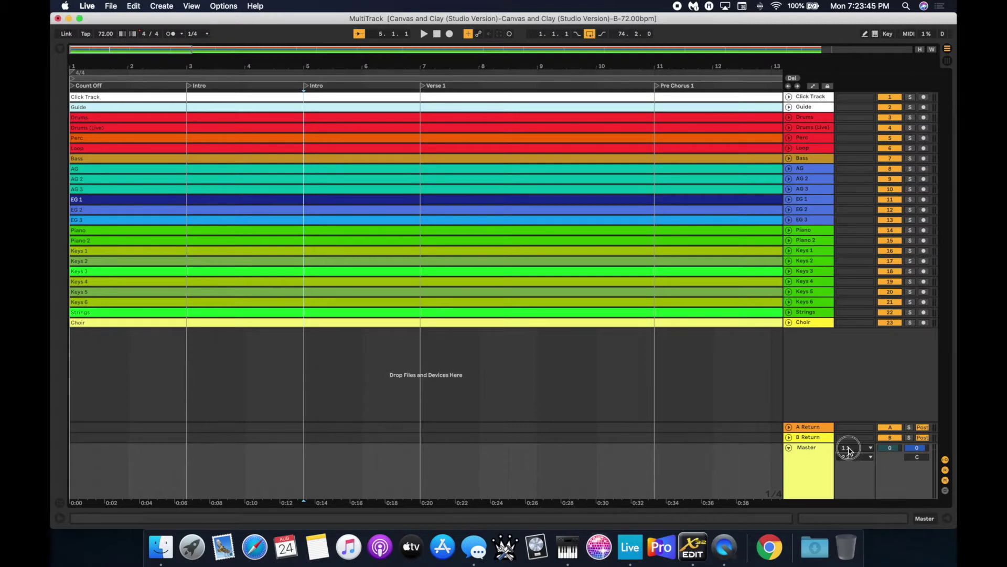
left_click(850, 457)
left_click(850, 459)
Step: Rename the Click Track track as Click and the Guide track as Cues
left_click(804, 98)
key("super+r")
type("Cl")
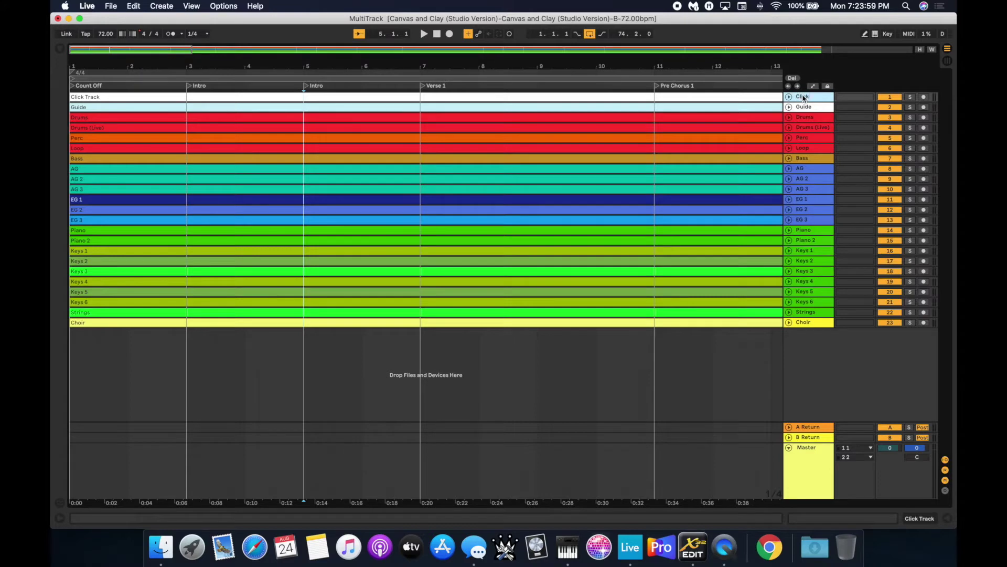
type("ick")
key("Tab")
type("Cues")
key("Return")
Step: Assign white as the colour of the Cues track and its Guide clip
right_click(804, 107)
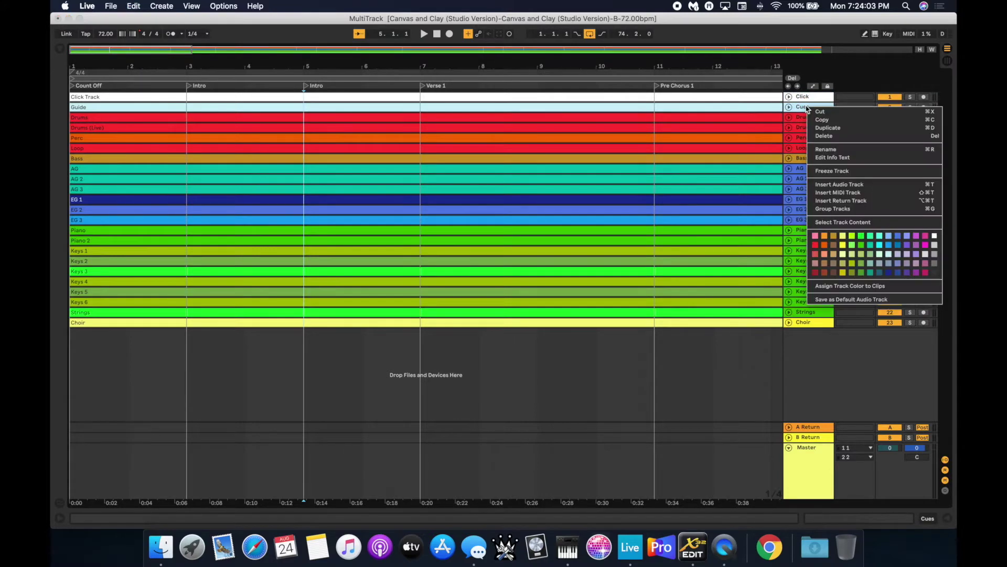
left_click(935, 236)
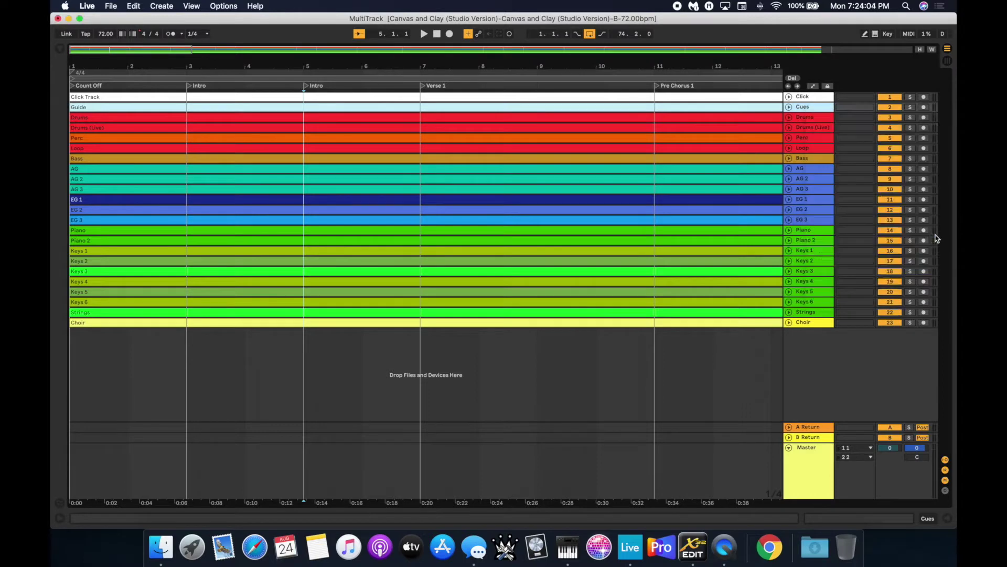
right_click(803, 97)
left_click(944, 224)
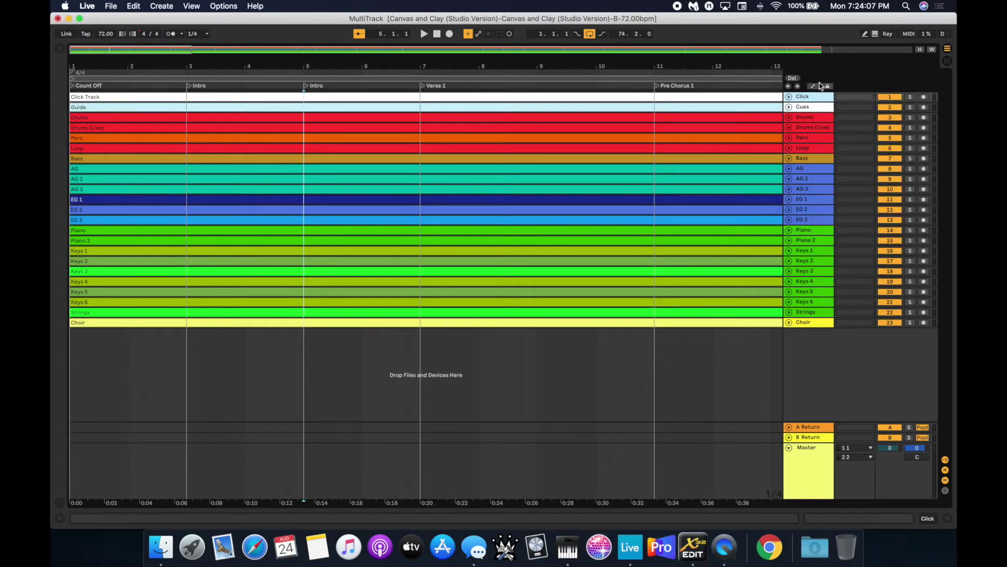
right_click(740, 107)
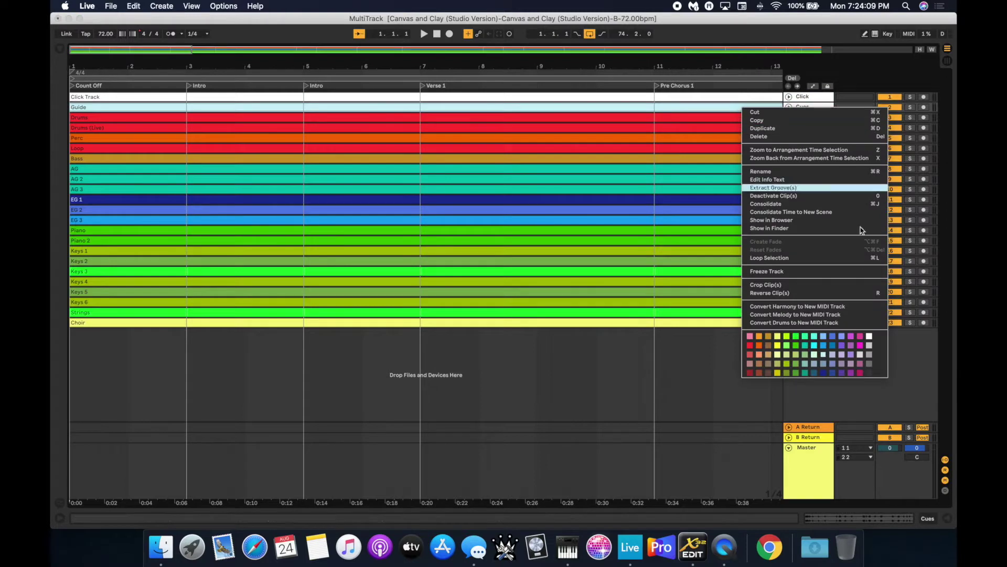
left_click(869, 336)
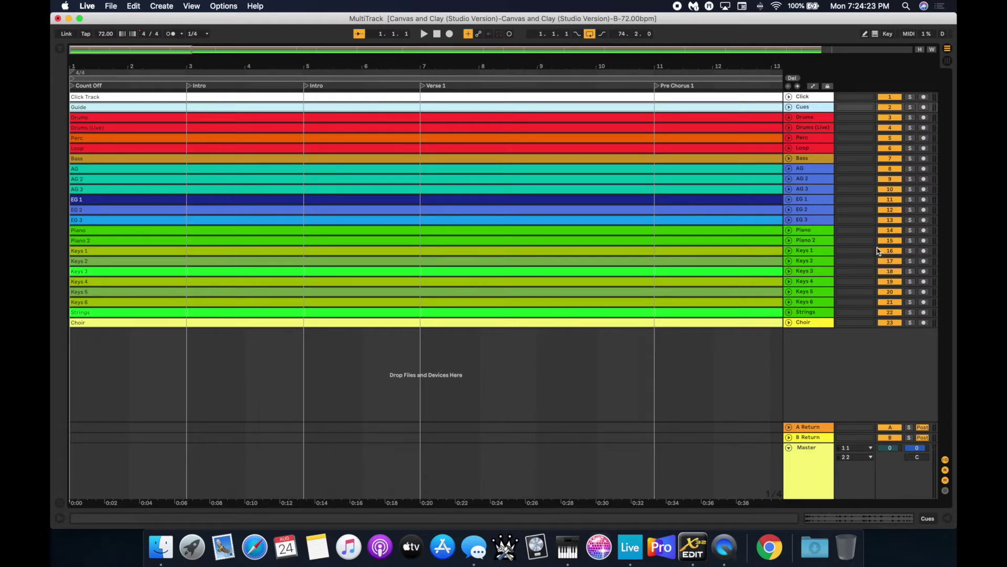
Step: Mute the Drums, Drums (Live), Bass, AG, EG 2 and Piano tracks, keeping the Click track active
left_click(890, 97)
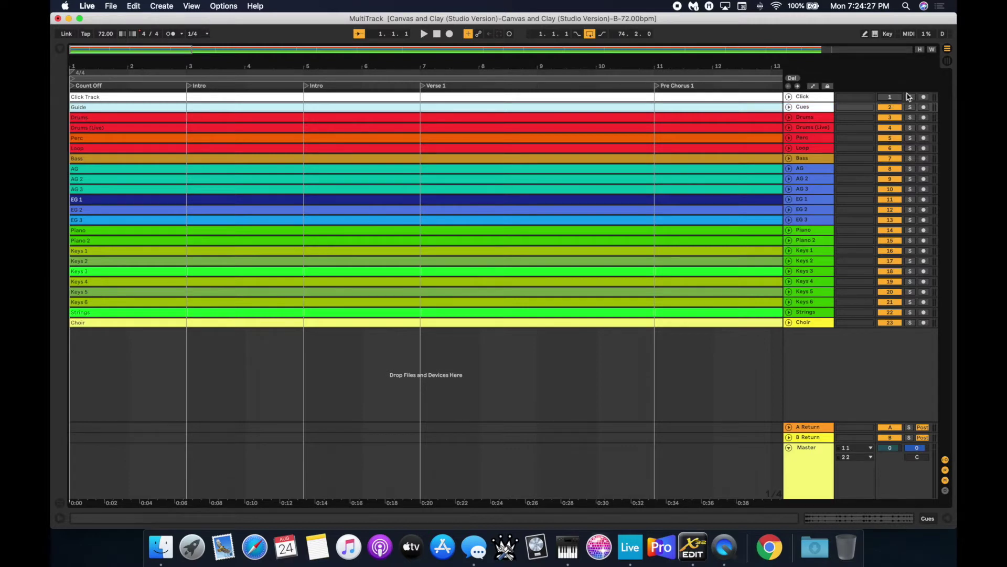
left_click(890, 98)
left_click(893, 119)
left_click(892, 128)
left_click(892, 159)
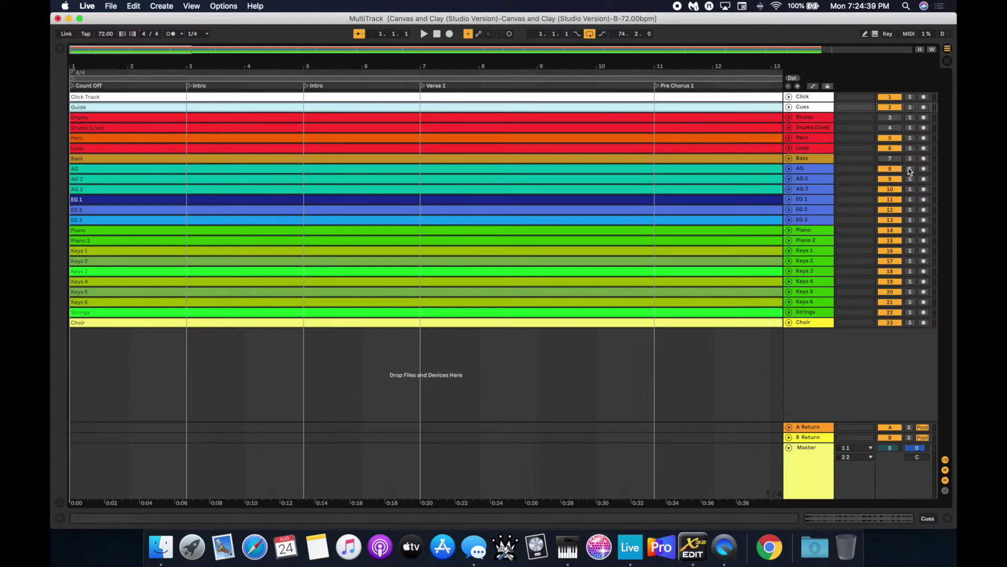
left_click(890, 170)
left_click(890, 210)
left_click(890, 229)
Step: Unfold the Choir track and audition it briefly in solo while playing from the Chorus locator at bar 35
left_click(789, 322)
scroll(603, 289, "right", 5)
scroll(604, 289, "right", 10)
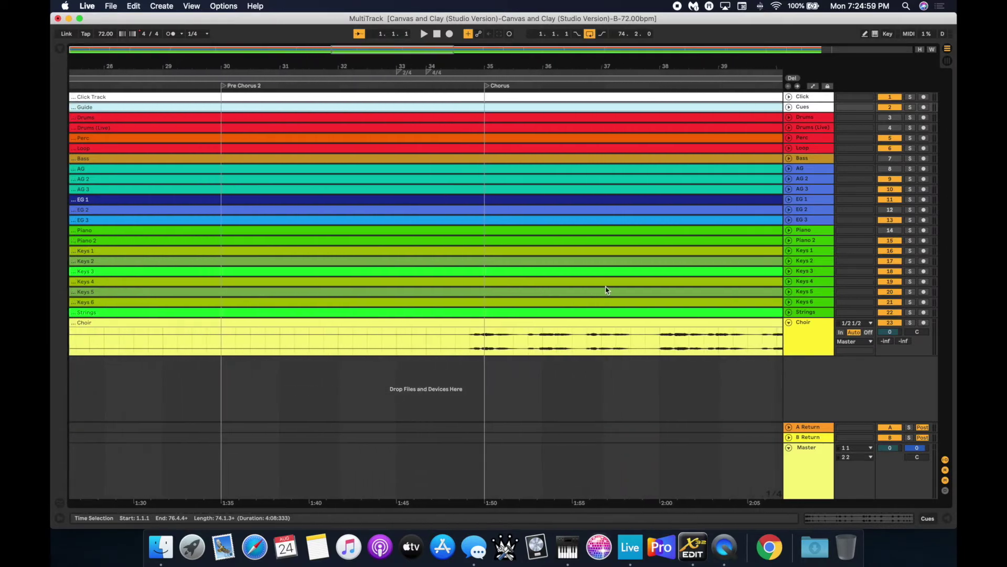
left_click(486, 86)
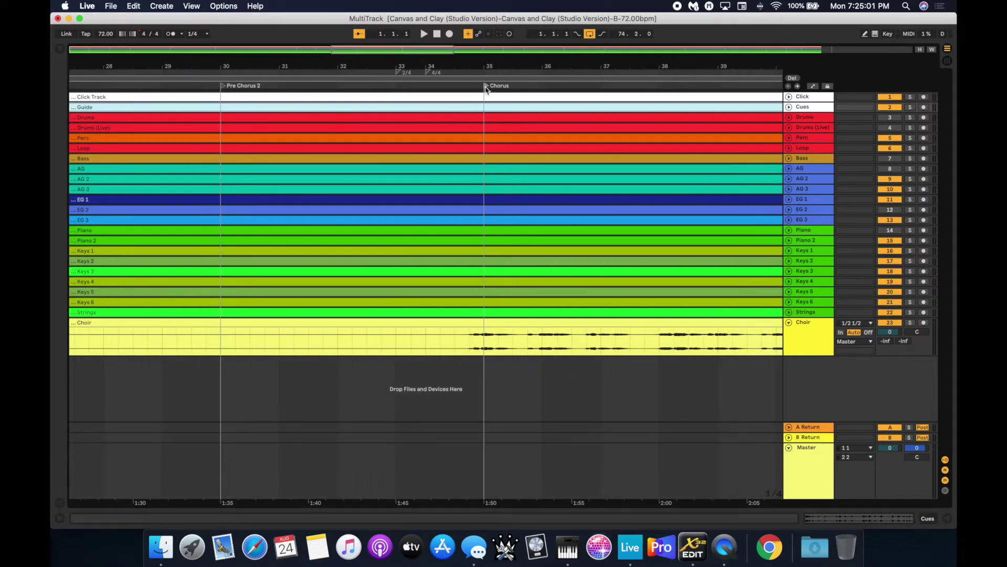
key("space")
left_click(910, 323)
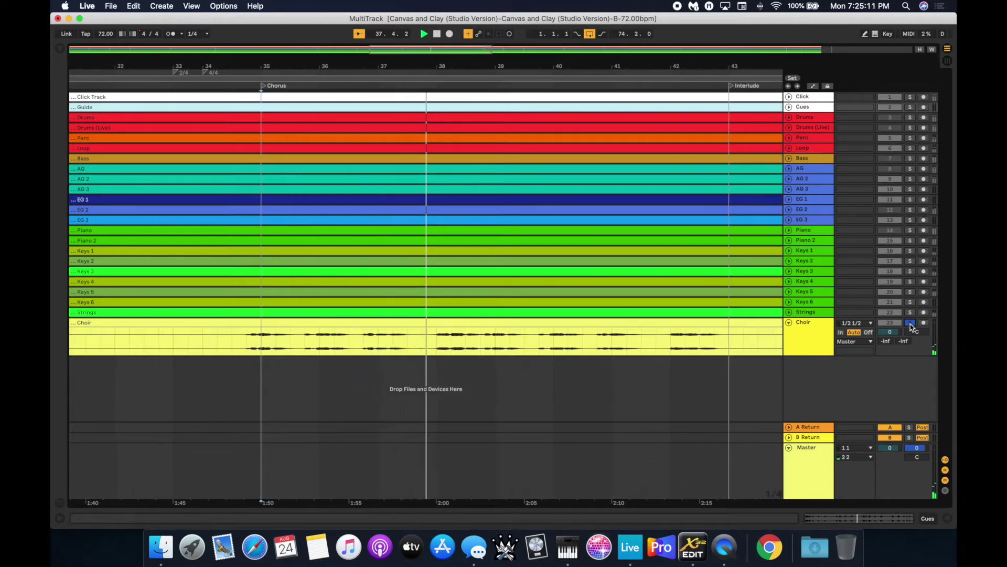
left_click(912, 325)
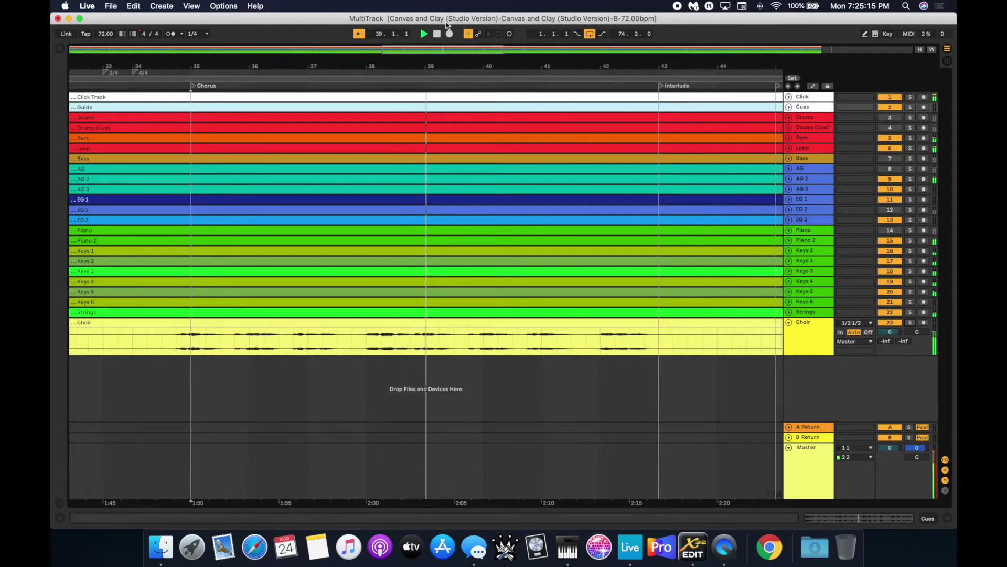
Step: Stop playback and fold the Choir track
left_click(436, 34)
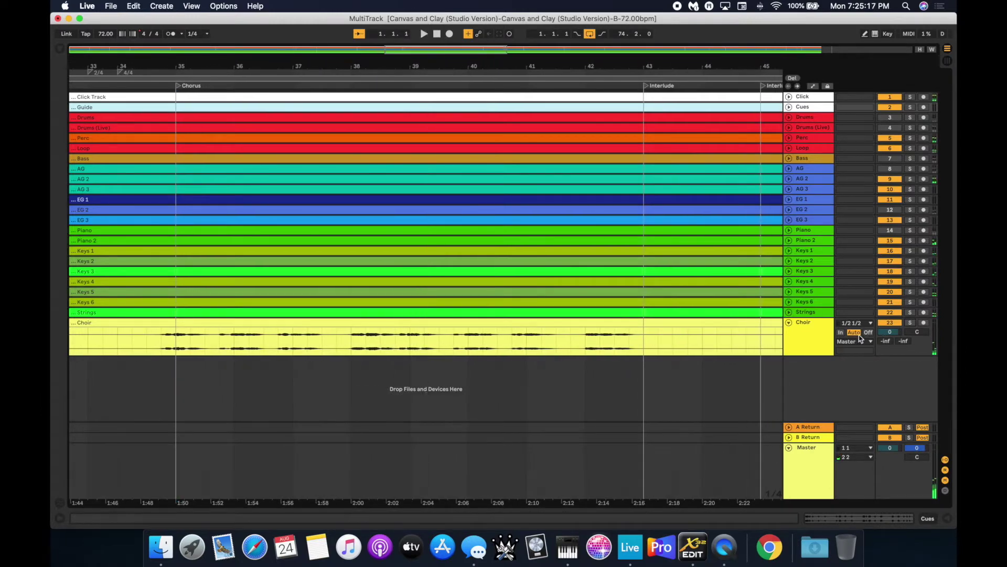
left_click(788, 322)
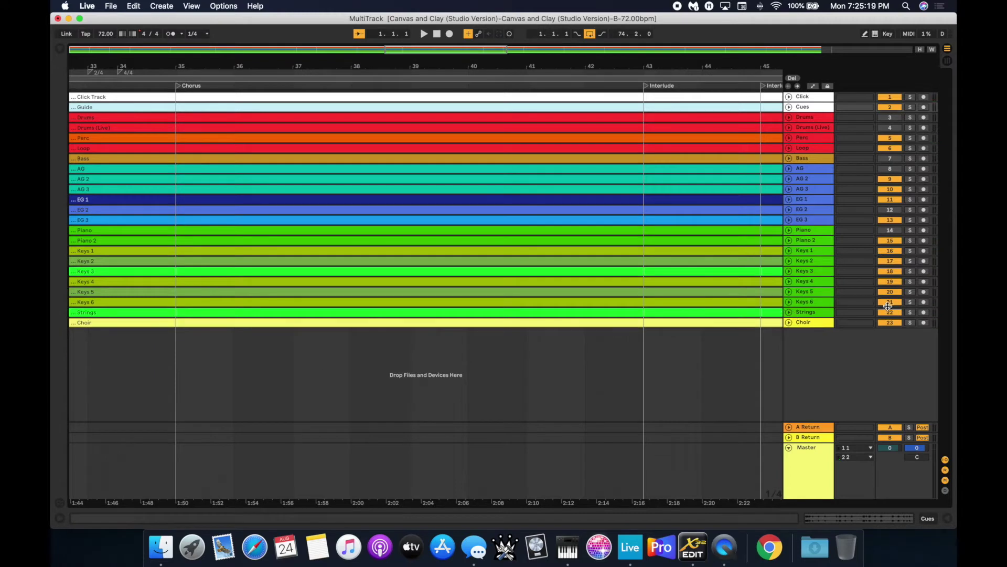
Step: Reactivate the muted Piano, EG 2, AG, Bass, Drums (Live) and Drums tracks
left_click(890, 231)
left_click(891, 209)
left_click(890, 168)
left_click(892, 158)
left_click(892, 128)
left_click(893, 117)
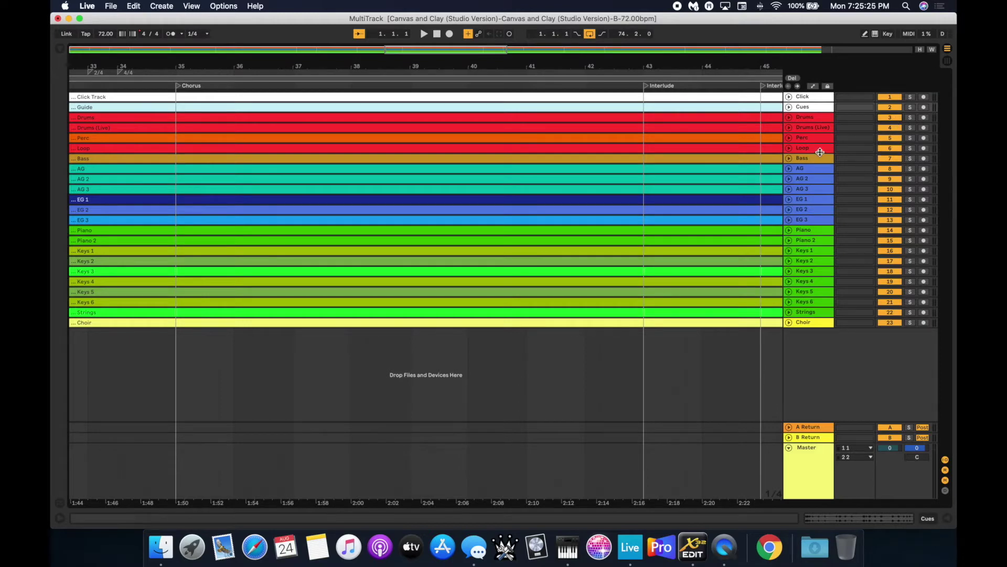
Step: Group the Click and Cues tracks and name the group Canvas and Clay Ears
left_click(808, 99)
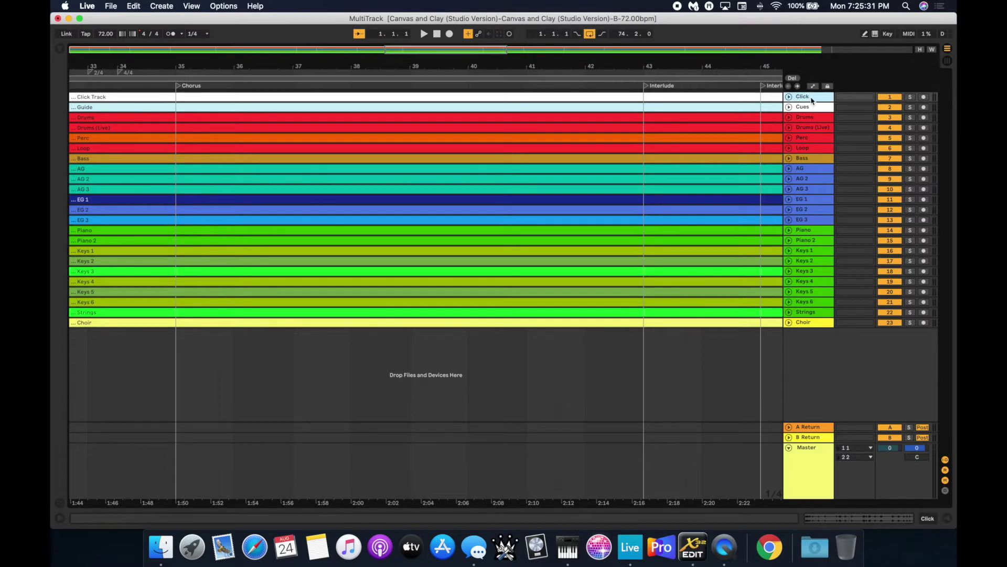
left_click(807, 109)
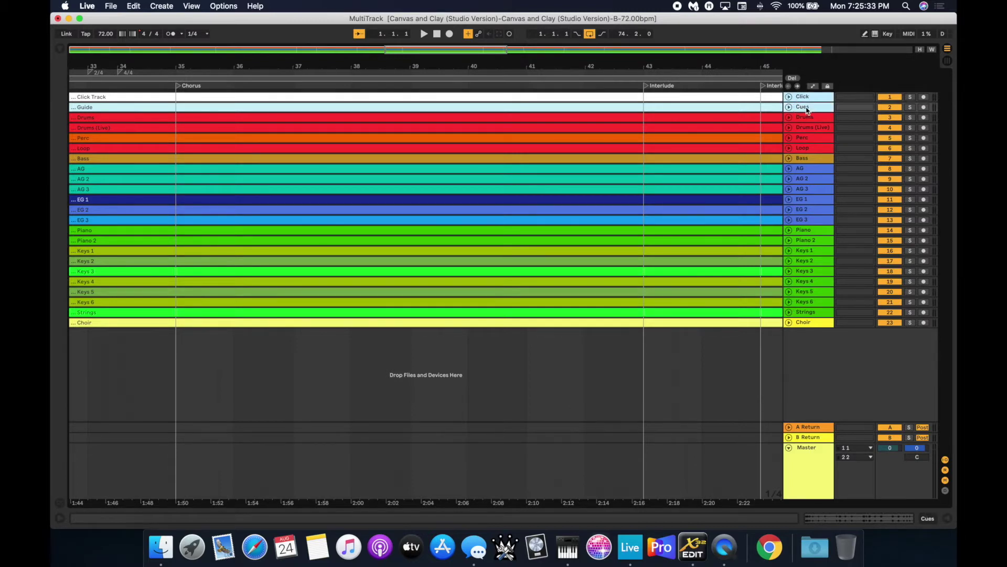
right_click(807, 109)
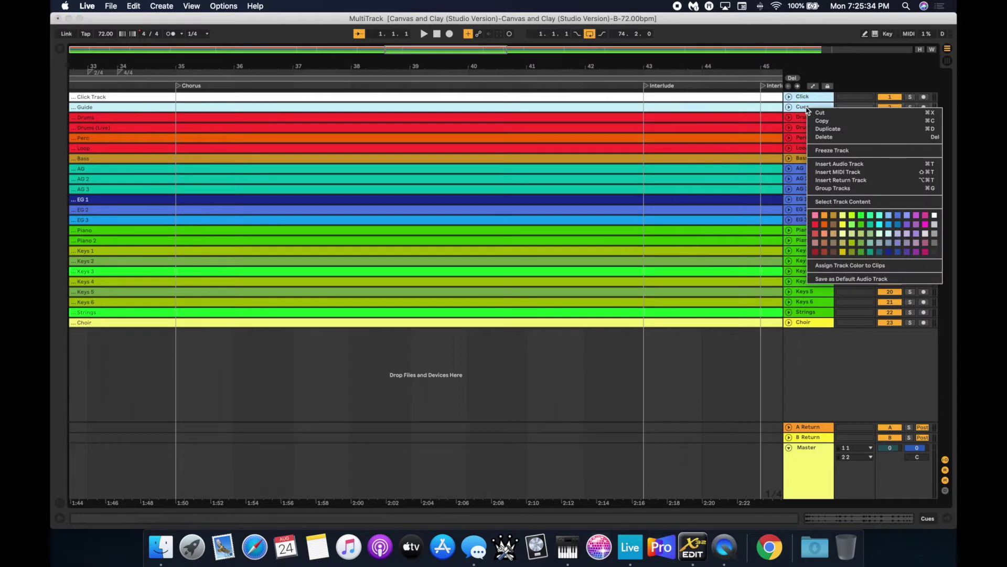
left_click(842, 187)
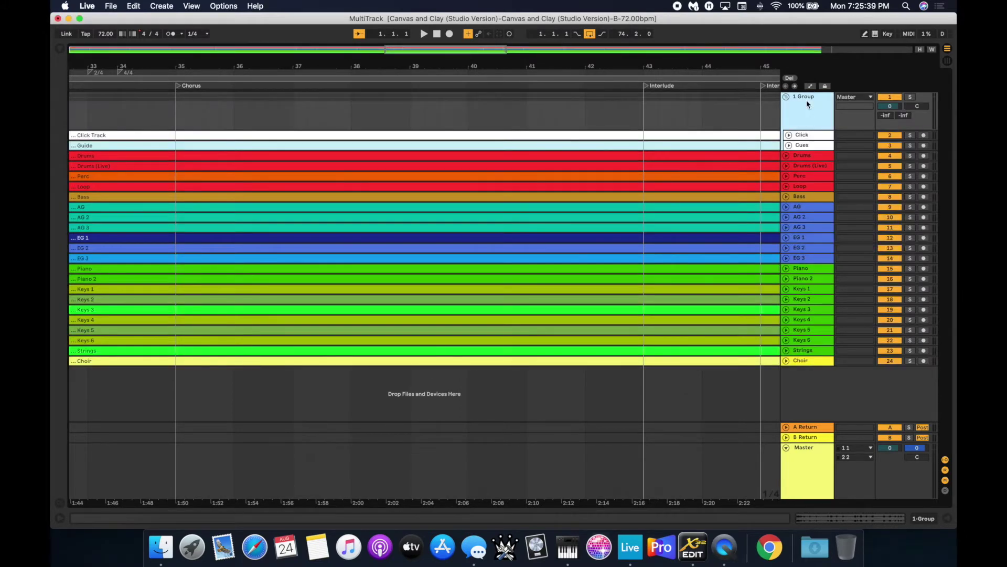
key("super+r")
type("Canvas and Clay Ears")
key("Return")
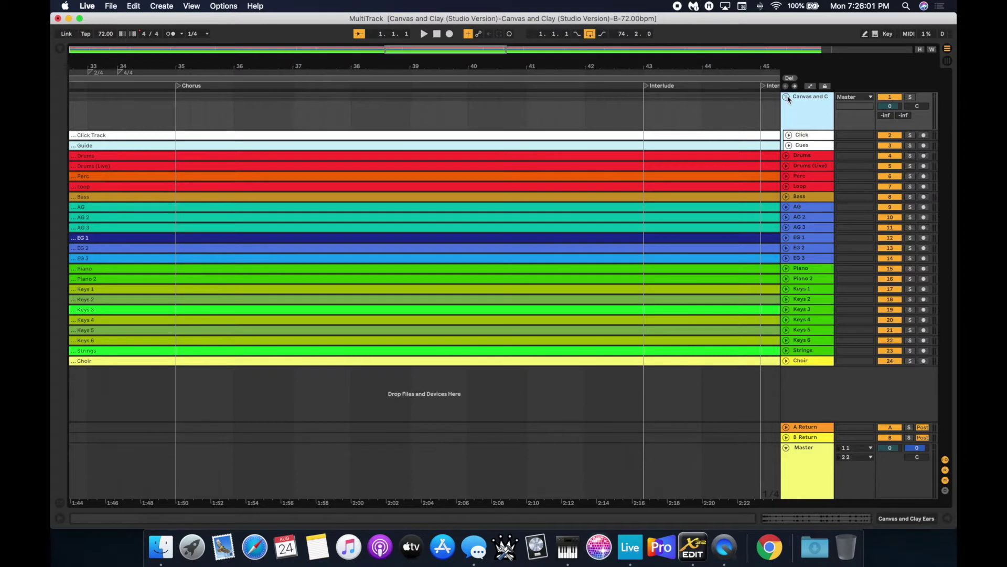
Step: Route the Canvas and Clay Ears group to Ext. Out on channel 1, keeping the group unfolded
left_click(787, 97)
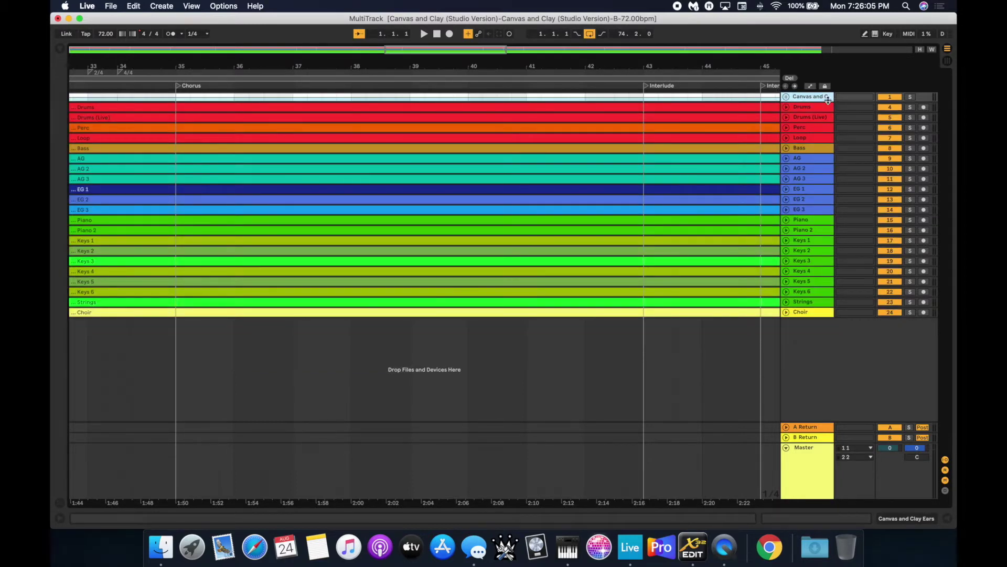
left_click(787, 97)
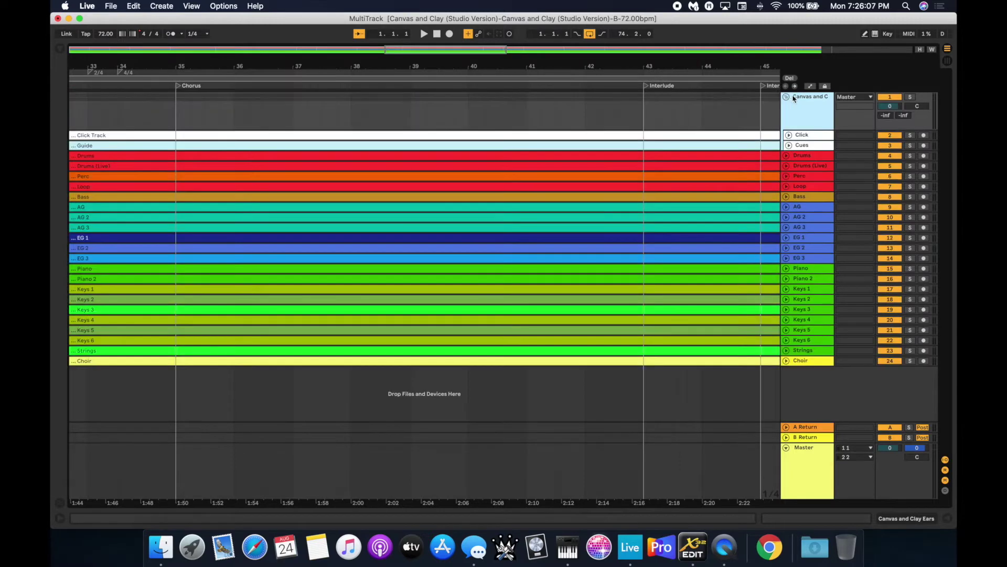
left_click(853, 97)
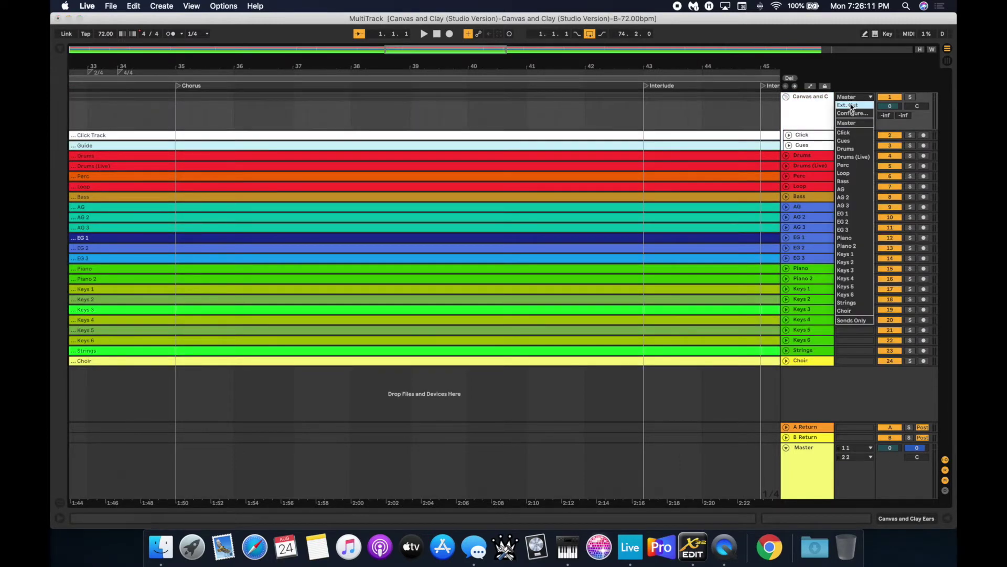
left_click(851, 107)
left_click(852, 106)
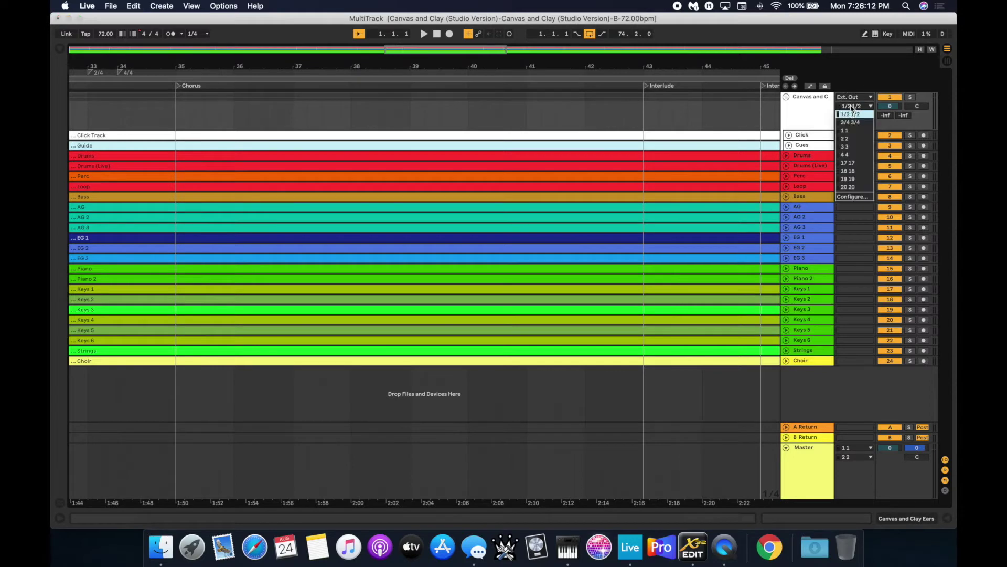
left_click(849, 131)
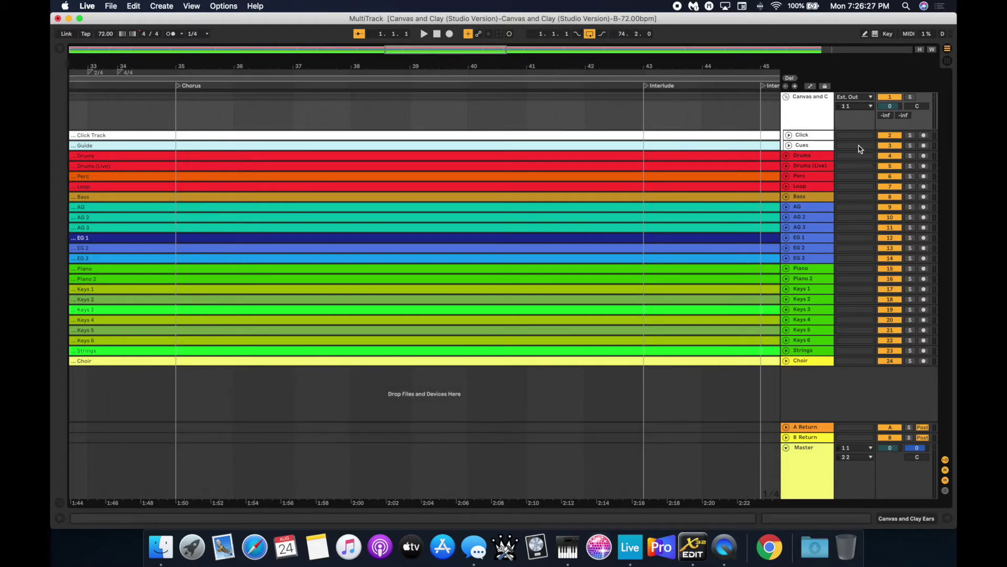
Step: Unfold the Cues track and colour its Guide clip white
left_click(789, 145)
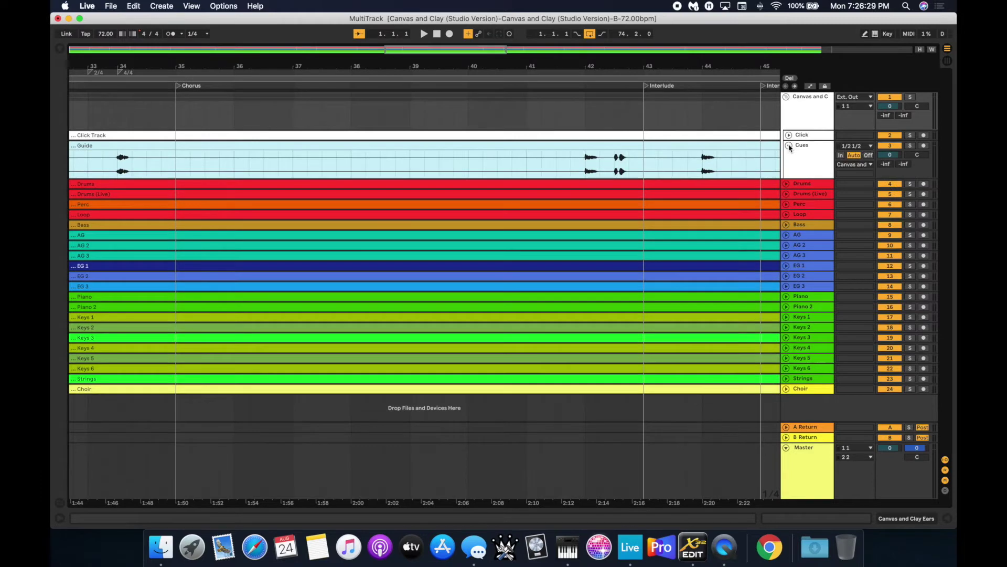
right_click(754, 150)
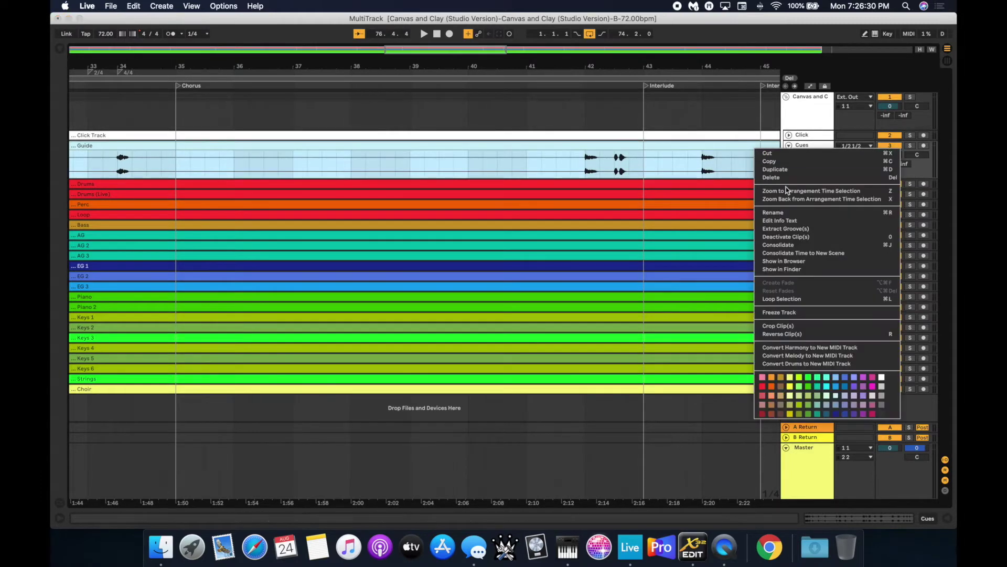
left_click(882, 378)
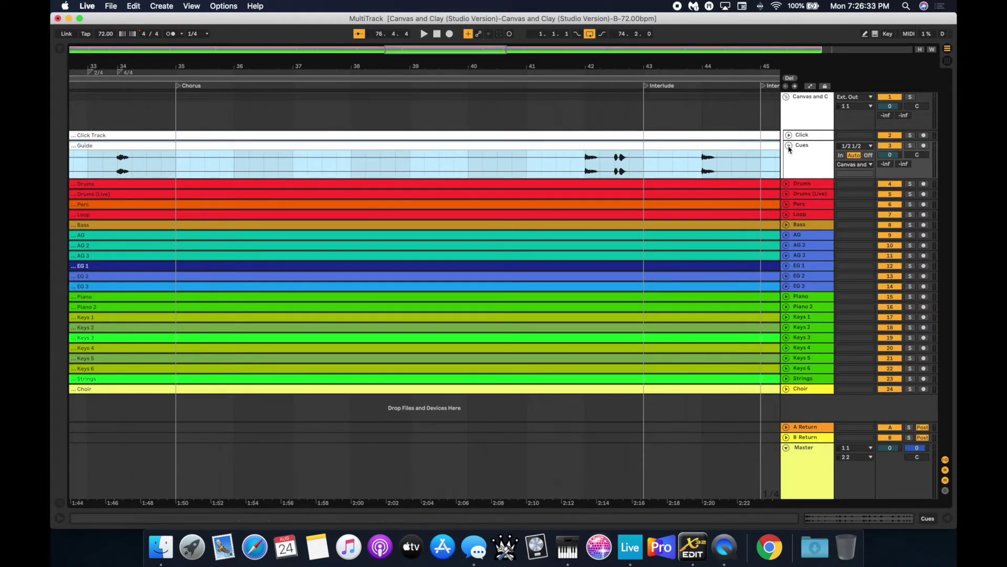
Step: Route the Cues track to Ext. Out on channel 3
left_click(851, 165)
left_click(853, 172)
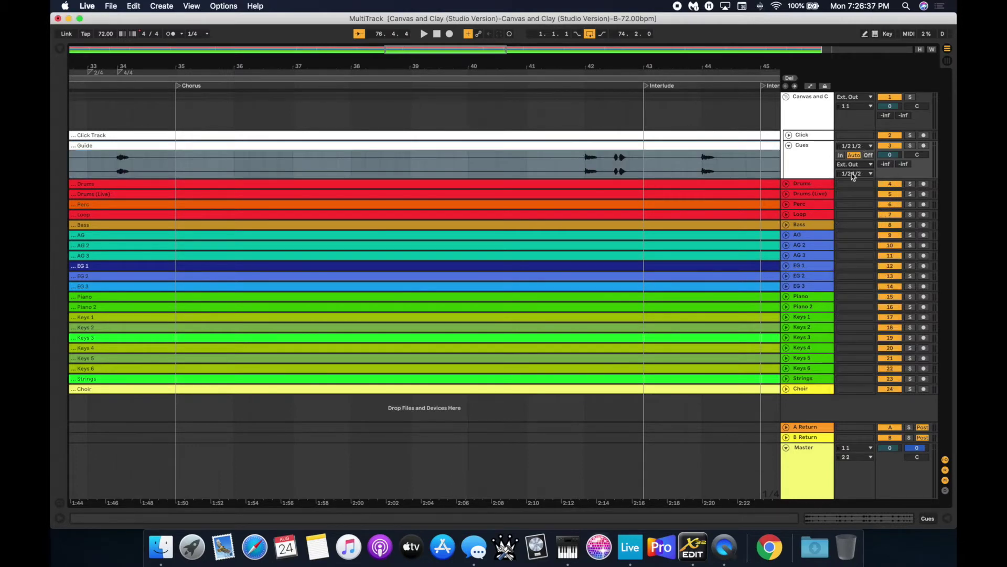
left_click(853, 173)
left_click(858, 215)
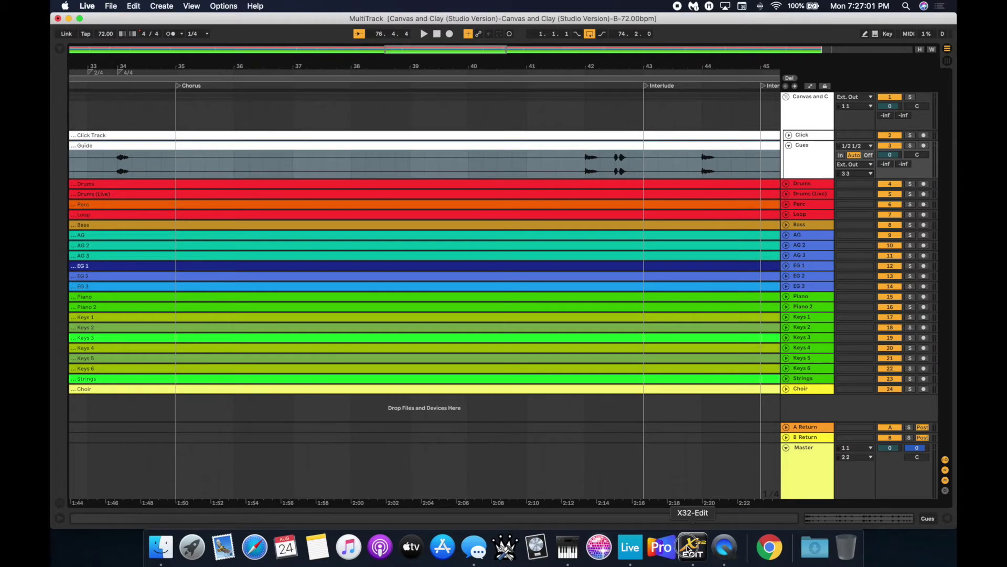
Step: Switch to X32-Edit to inspect the Click, Track and Cues channels, and return to Ableton Live
left_click(692, 548)
left_click(562, 457)
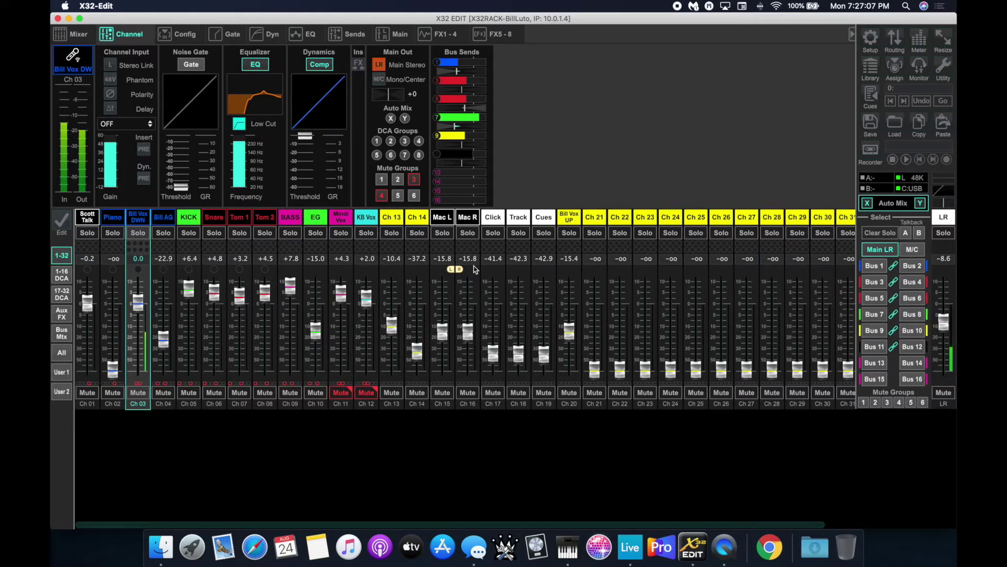
left_click(495, 218)
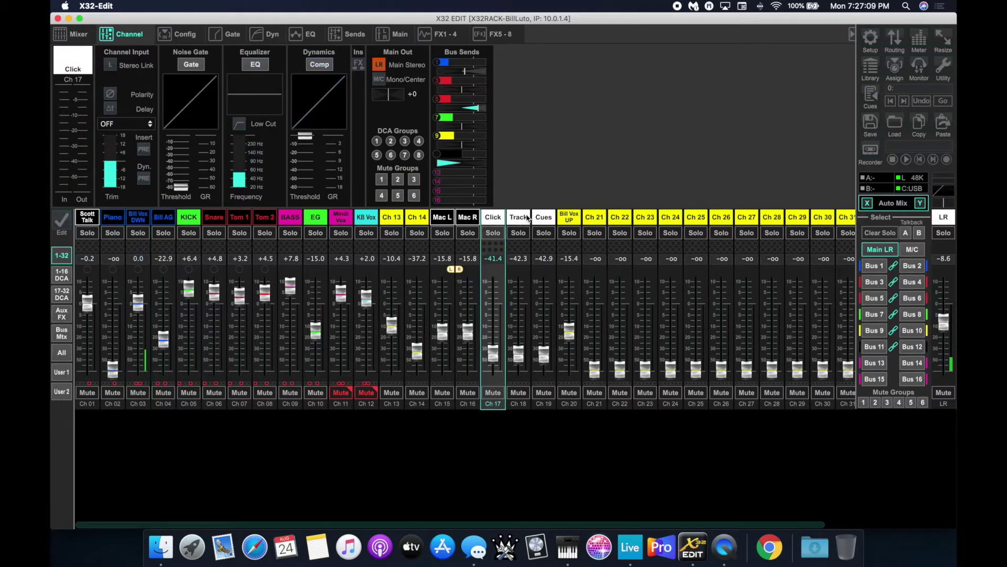
left_click(522, 218)
left_click(544, 217)
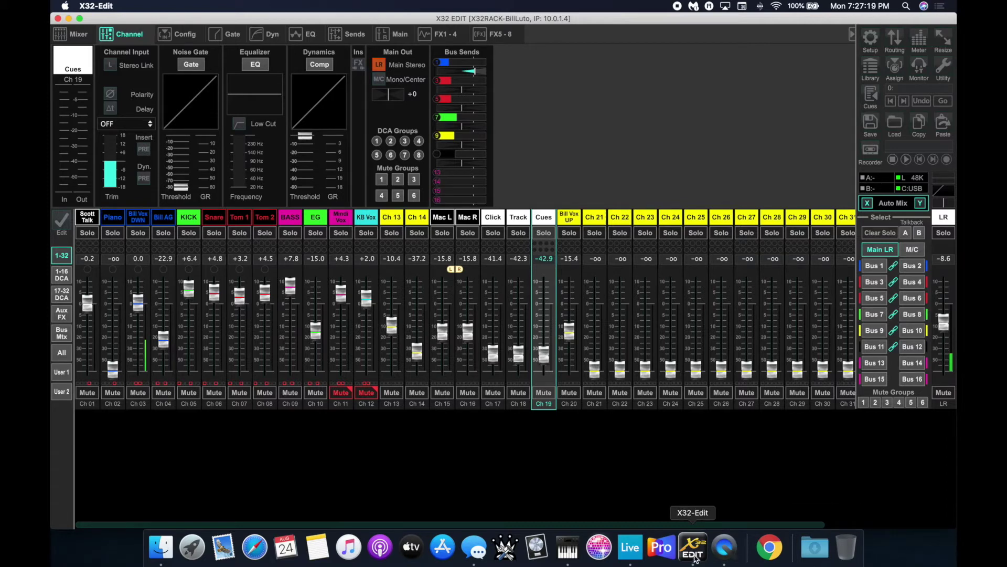
left_click(630, 547)
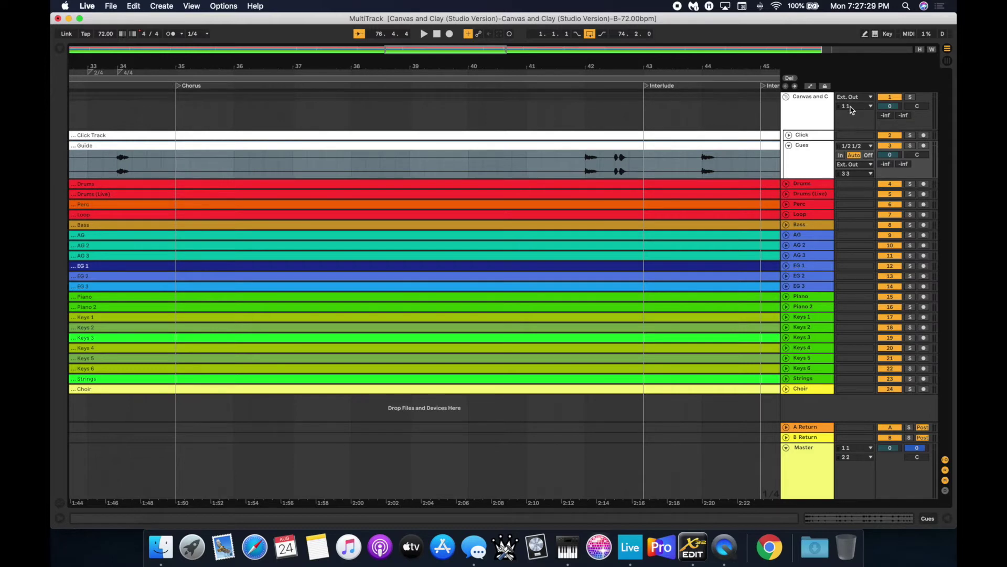
Step: Fold the Canvas and Clay Ears group and group all tracks from Drums through Choir
left_click(786, 98)
left_click(803, 108)
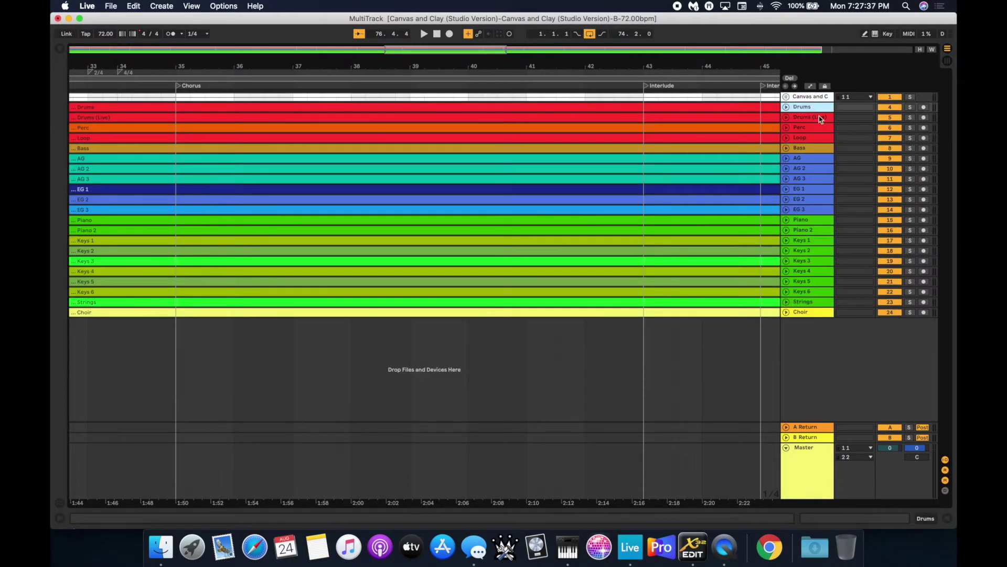
left_click(812, 314, "shift")
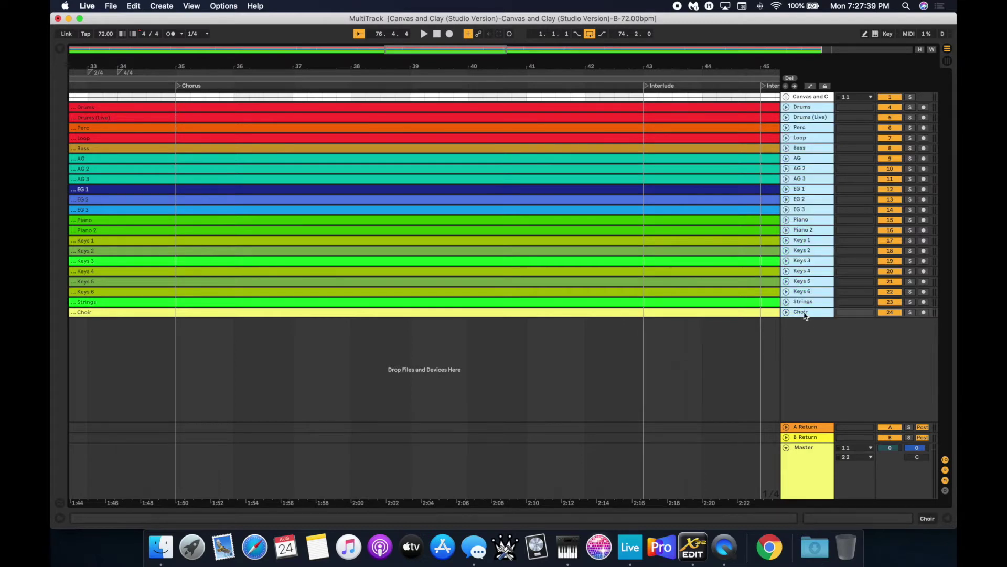
right_click(809, 109)
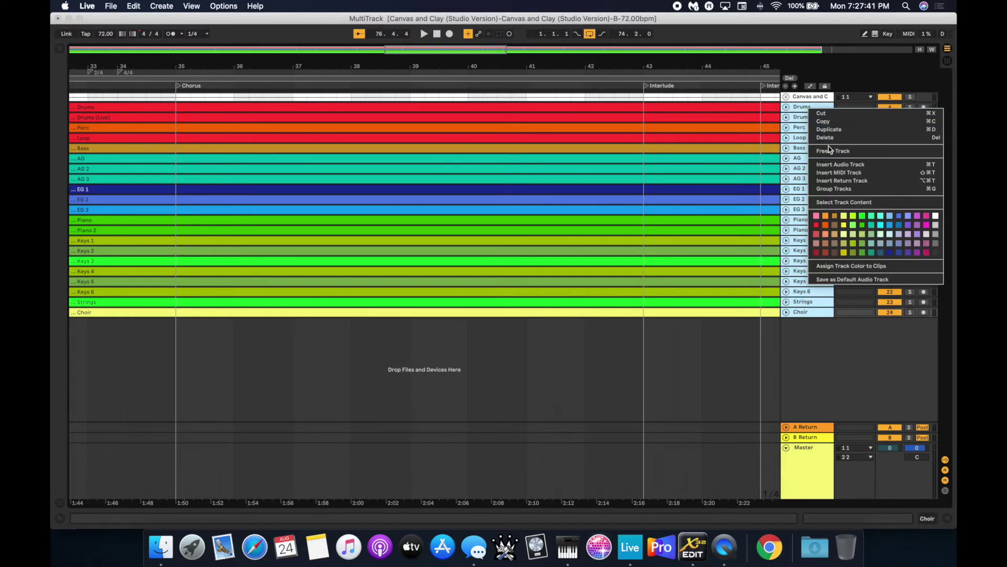
left_click(836, 189)
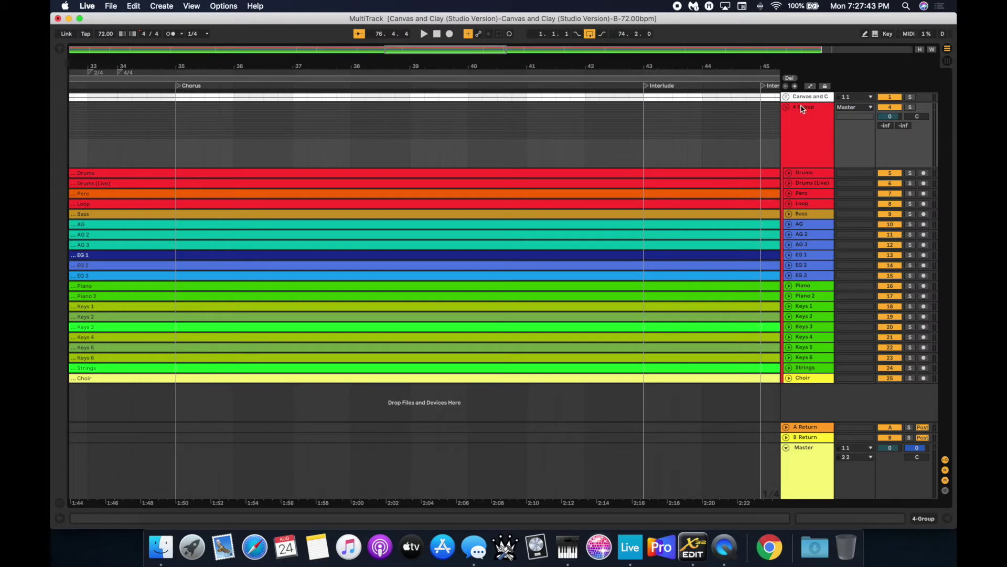
Step: Rename the new instrument group as Canvas and Clay Stems
key("super+r")
type("s")
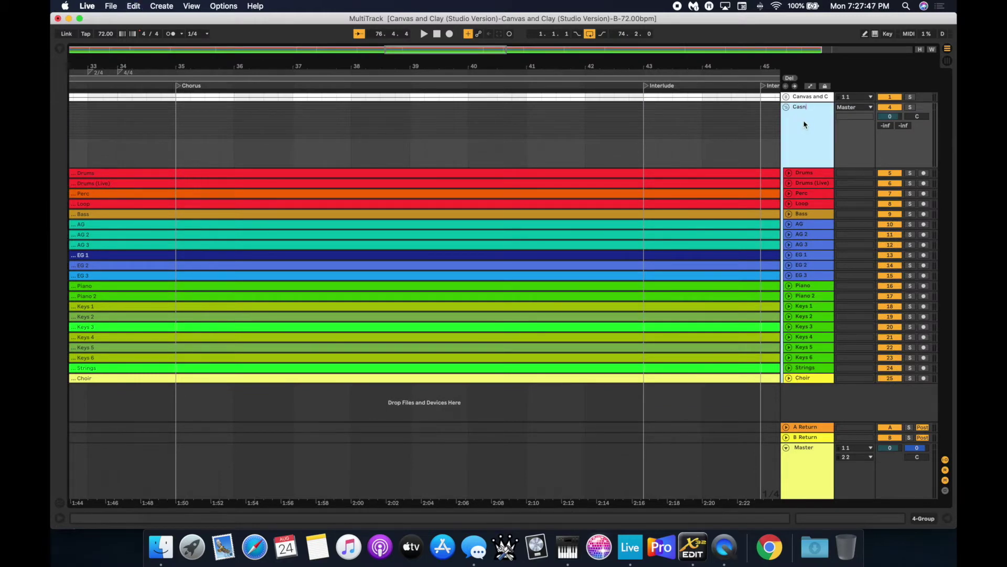
type("anvas and Clay Stems")
key("Return")
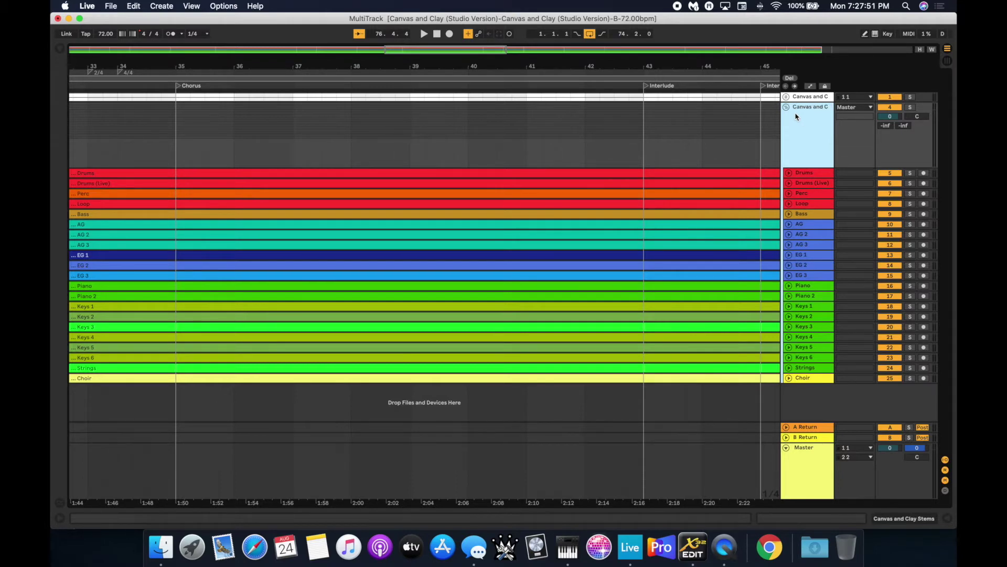
Step: Route the Canvas and Clay Stems group to Ext. Out on channel 2 and fold the group
left_click(852, 108)
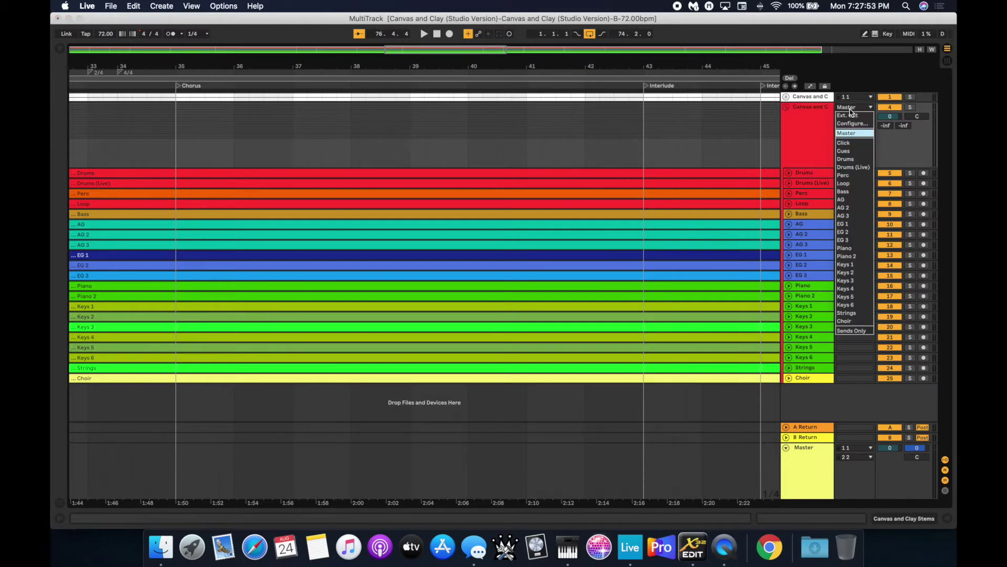
left_click(856, 117)
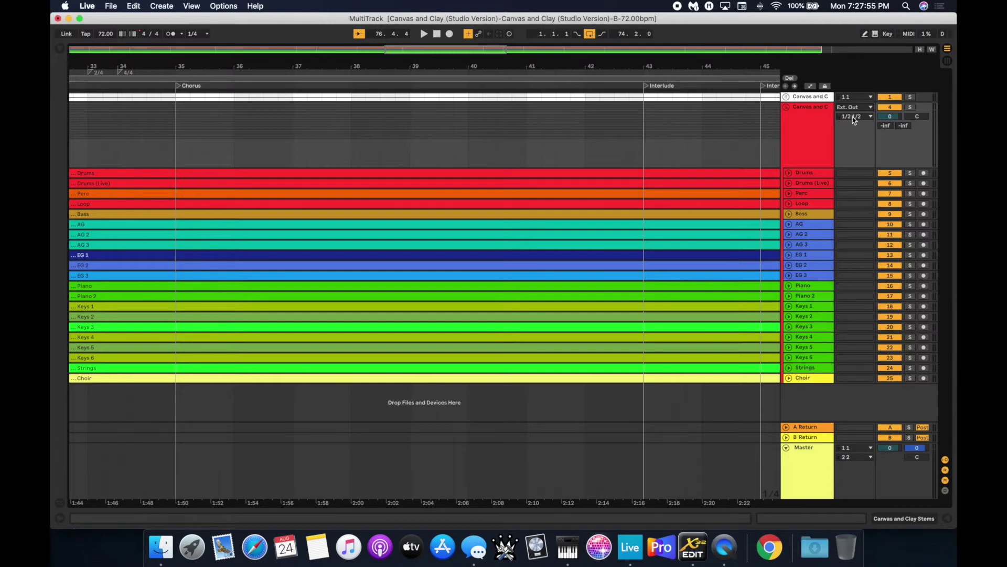
left_click(855, 117)
left_click(855, 150)
left_click(787, 107)
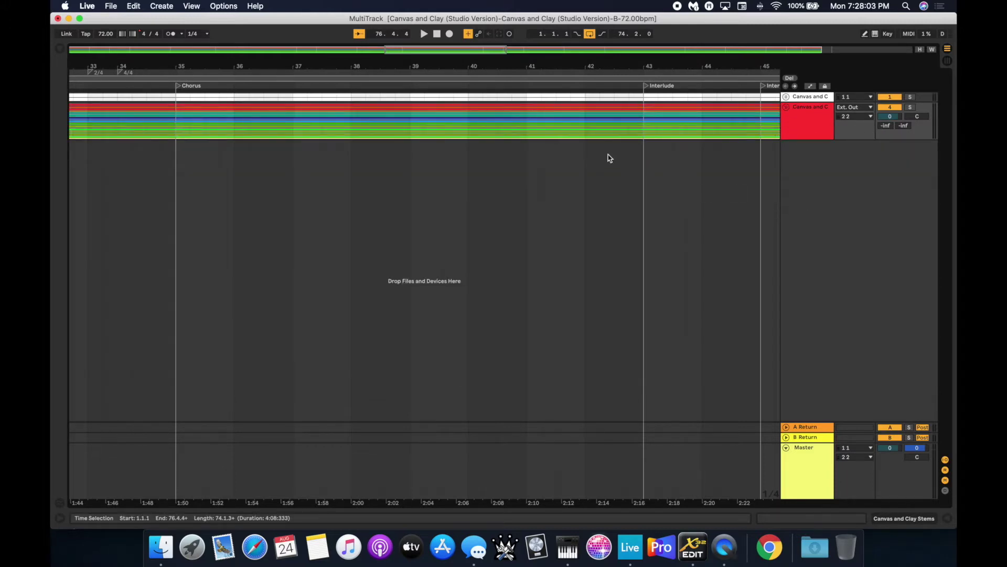
Step: Review the section locators at the start of the song, from the first Intro to Pre Chorus 1
scroll(505, 160, "left", 15)
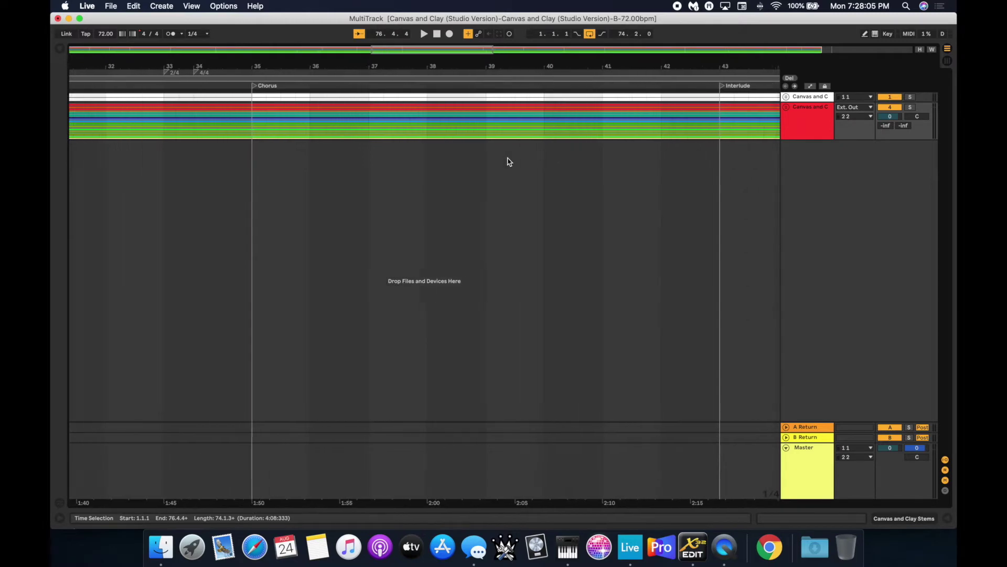
scroll(512, 160, "left", 6)
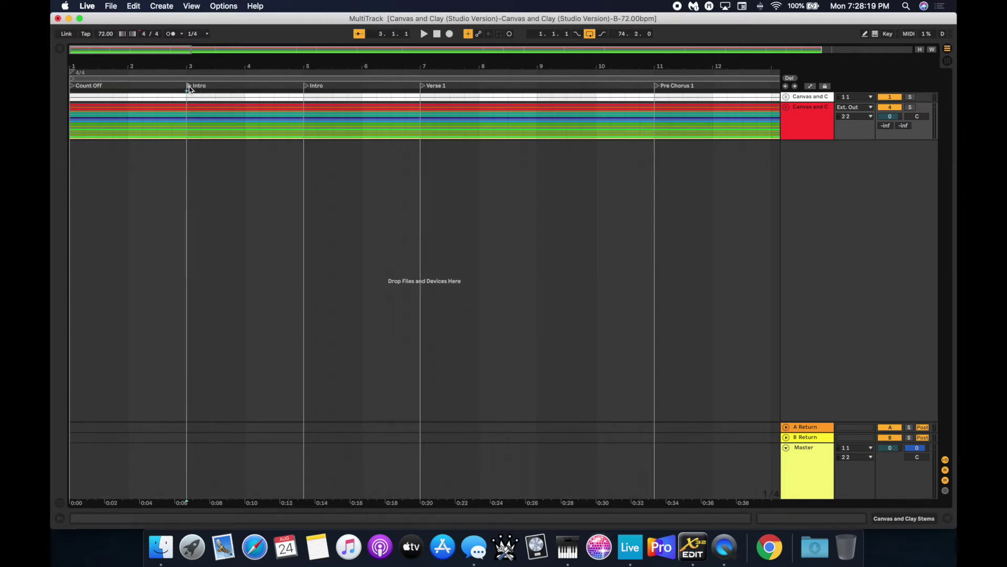
left_click(304, 87)
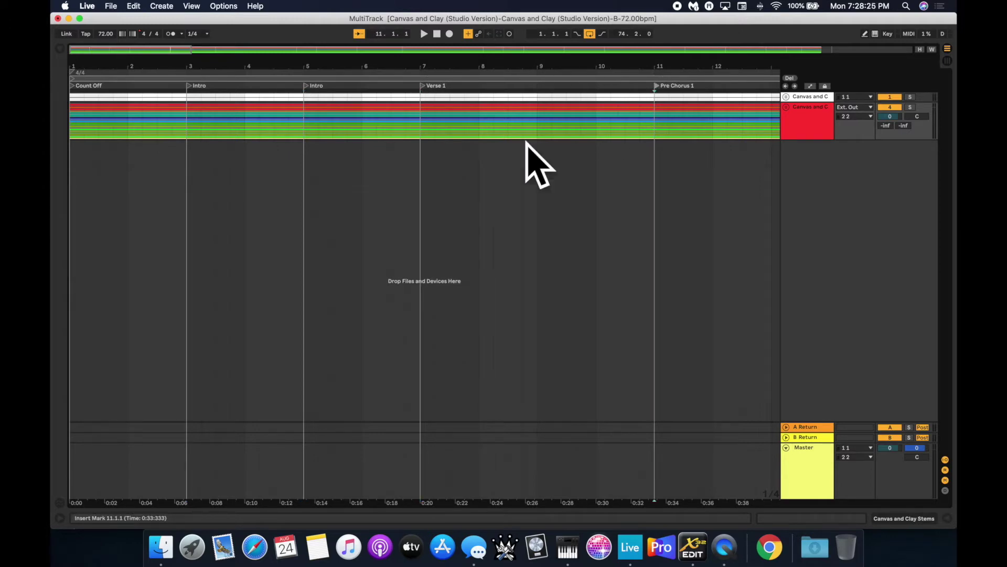
Step: Insert a new MIDI track, move it above the Canvas and Clay Ears group, and rename it MARKERS
right_click(798, 98)
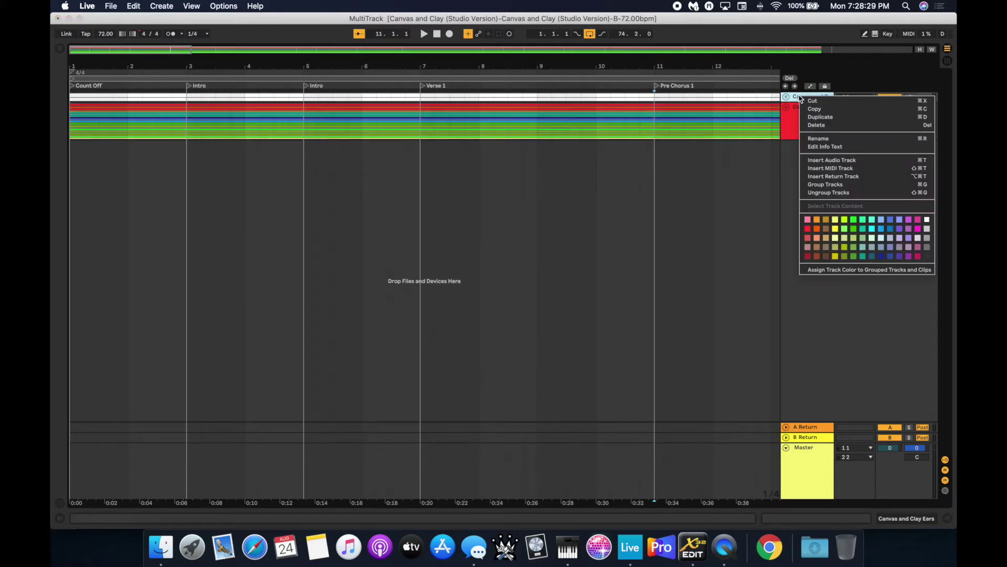
left_click(841, 168)
left_click(798, 94)
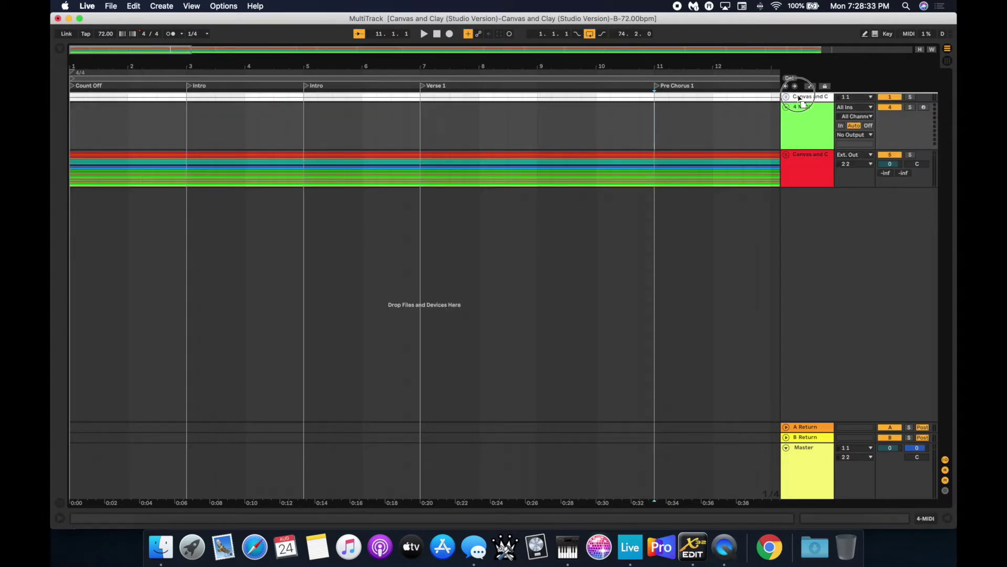
left_click_drag(799, 97, 799, 96)
key("super+r")
type("M")
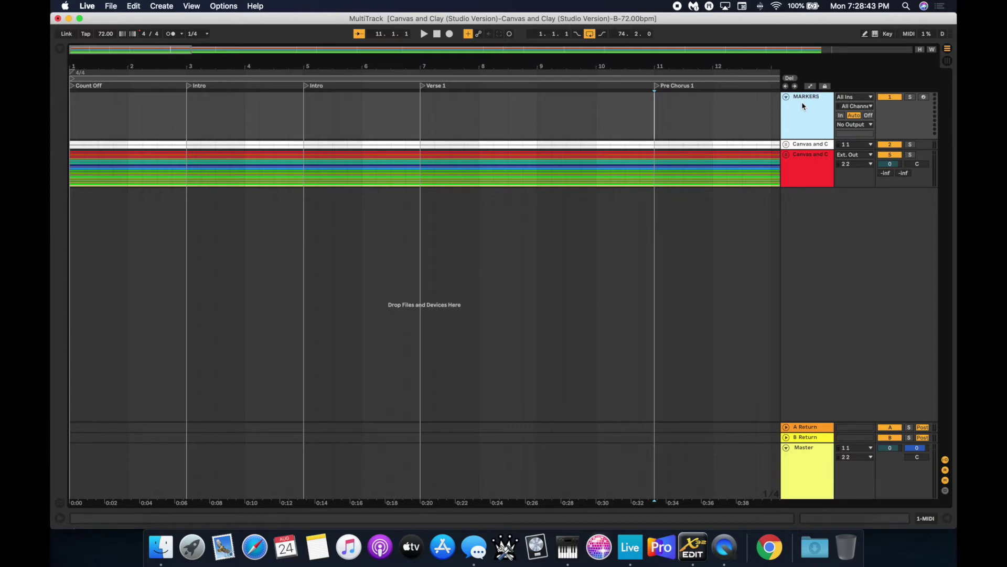
key("Return")
Step: Colour the MARKERS track white and leave it folded
left_click(785, 97)
right_click(806, 97)
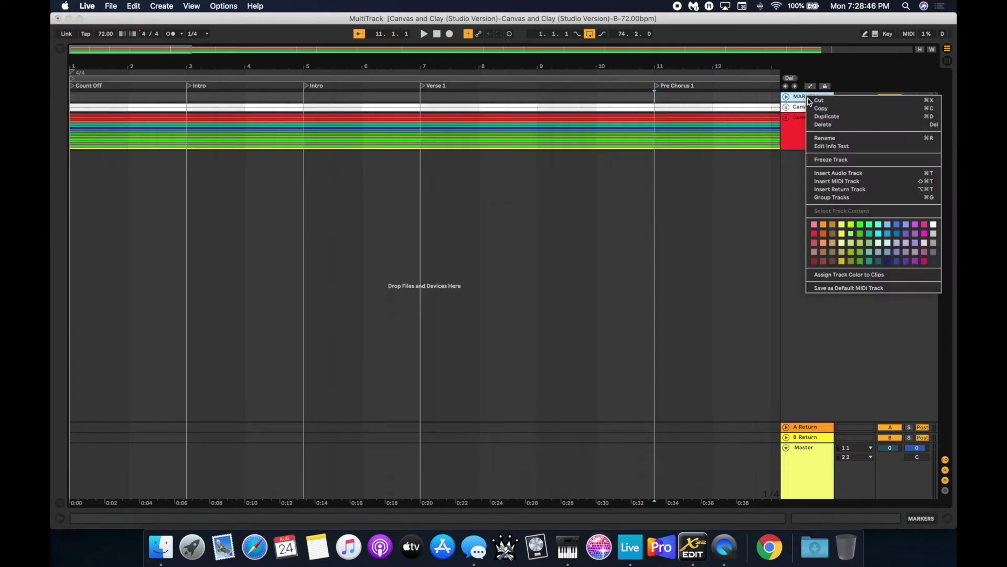
left_click(933, 224)
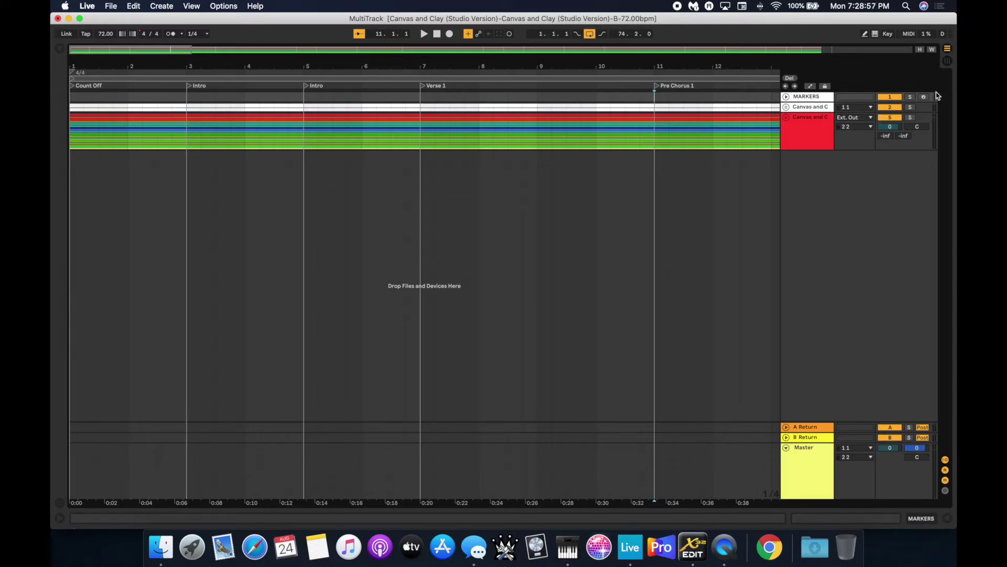
left_click(787, 97)
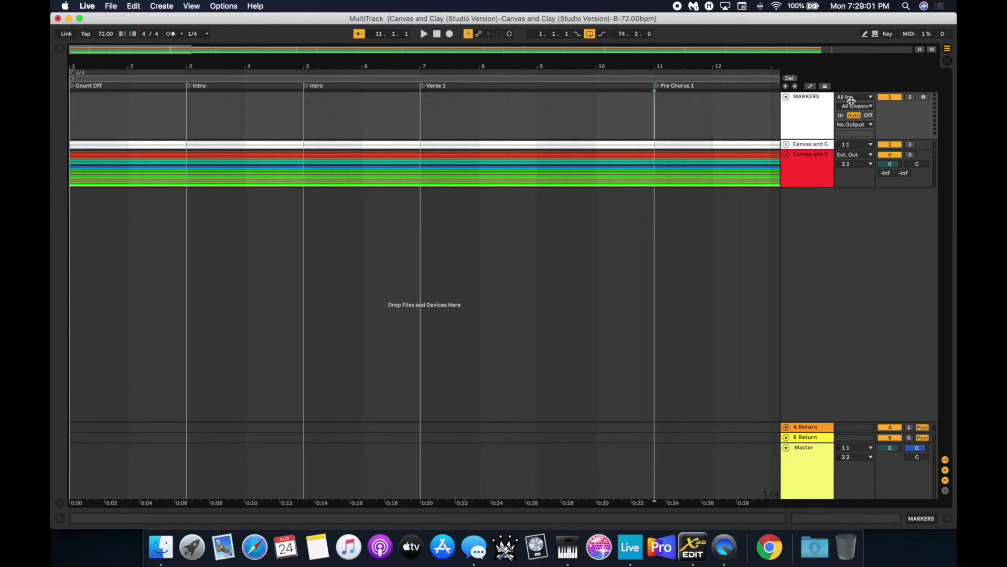
left_click(786, 98)
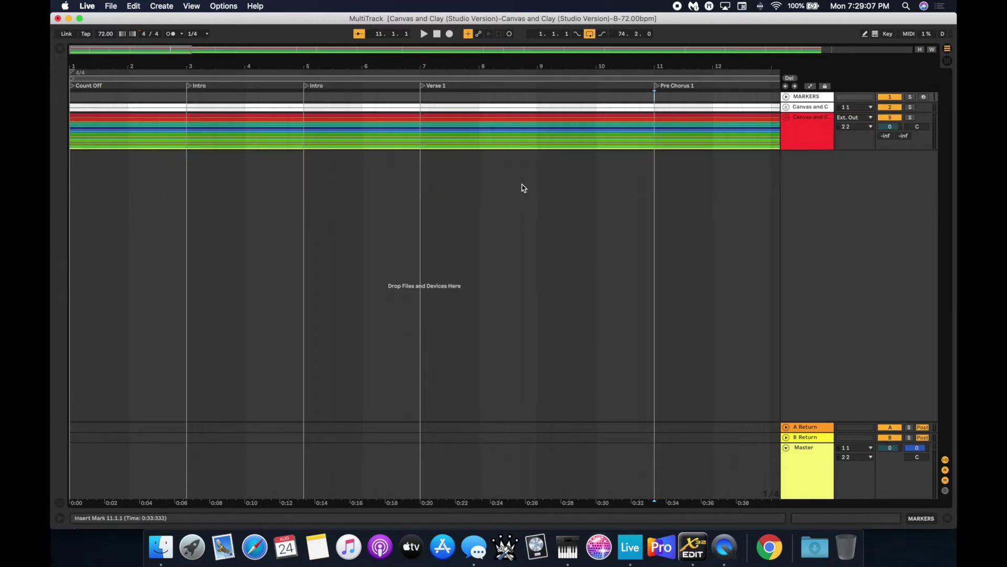
Step: Show the file browser and expand the MIDI Cues set inside its project in the Ableton Video folder
left_click(60, 48)
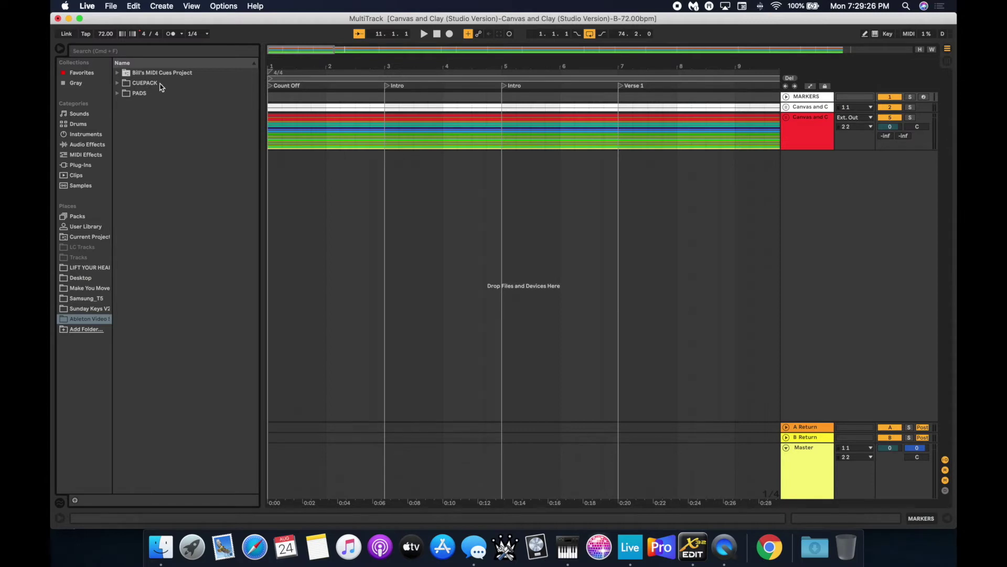
left_click(91, 320)
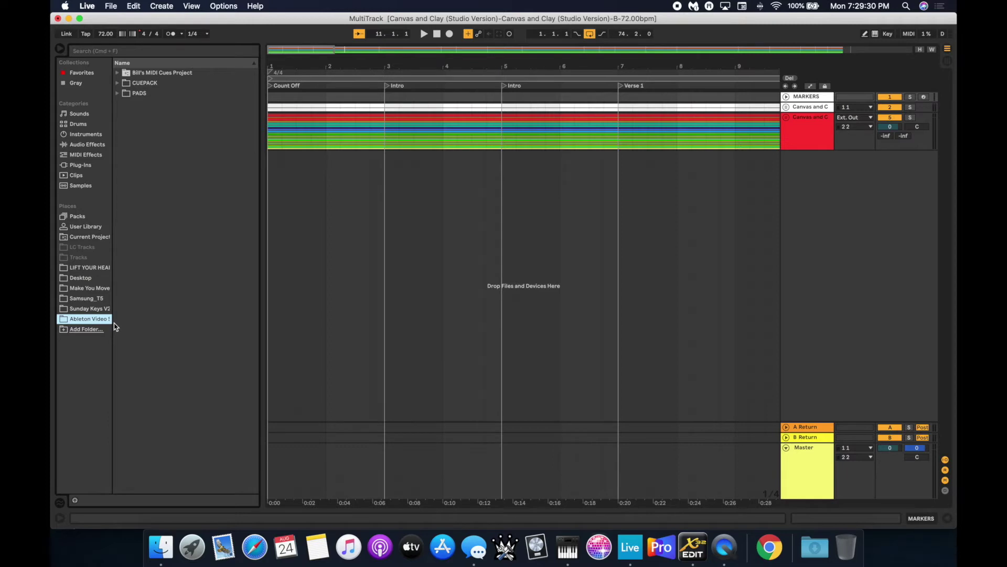
left_click(117, 73)
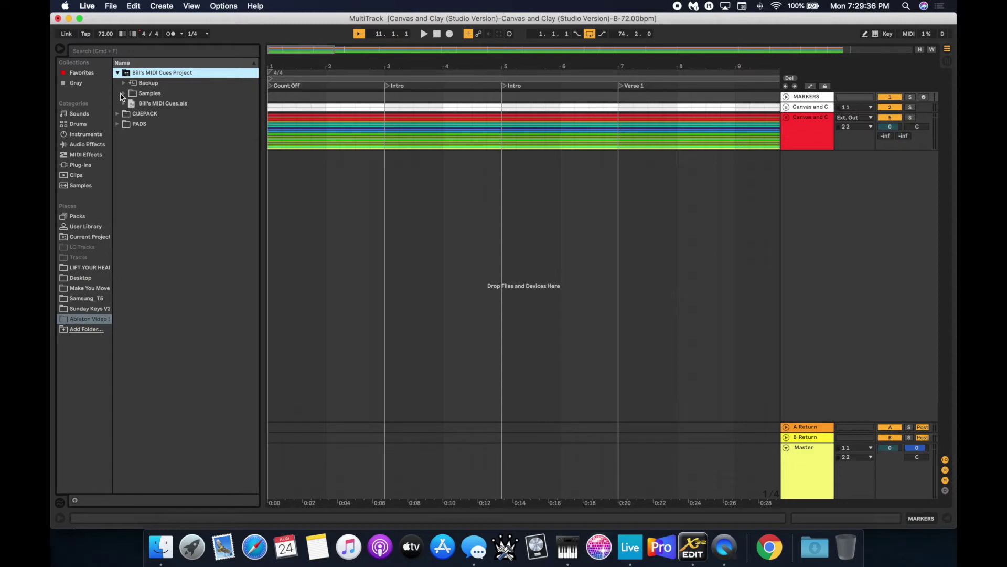
left_click(118, 72)
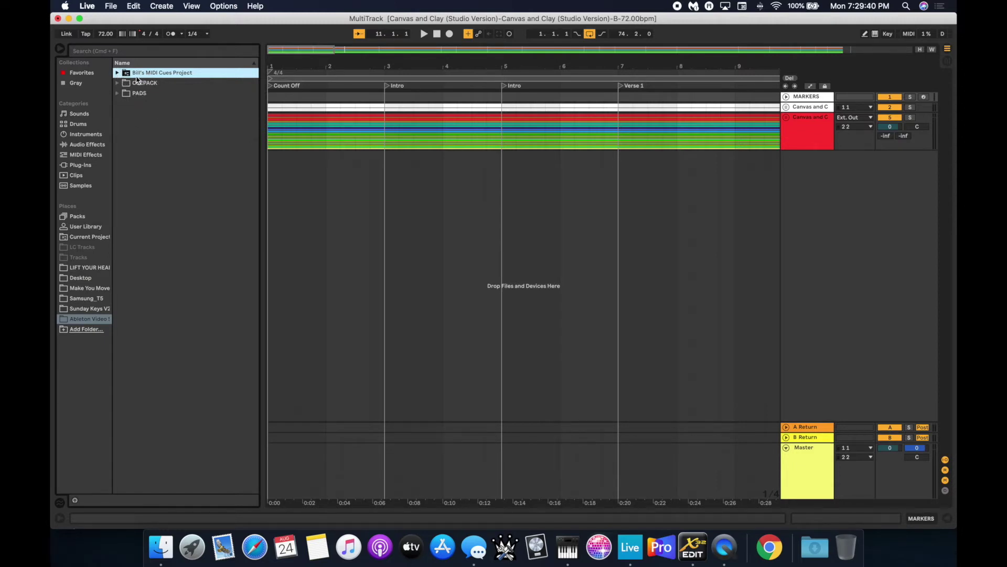
left_click(117, 72)
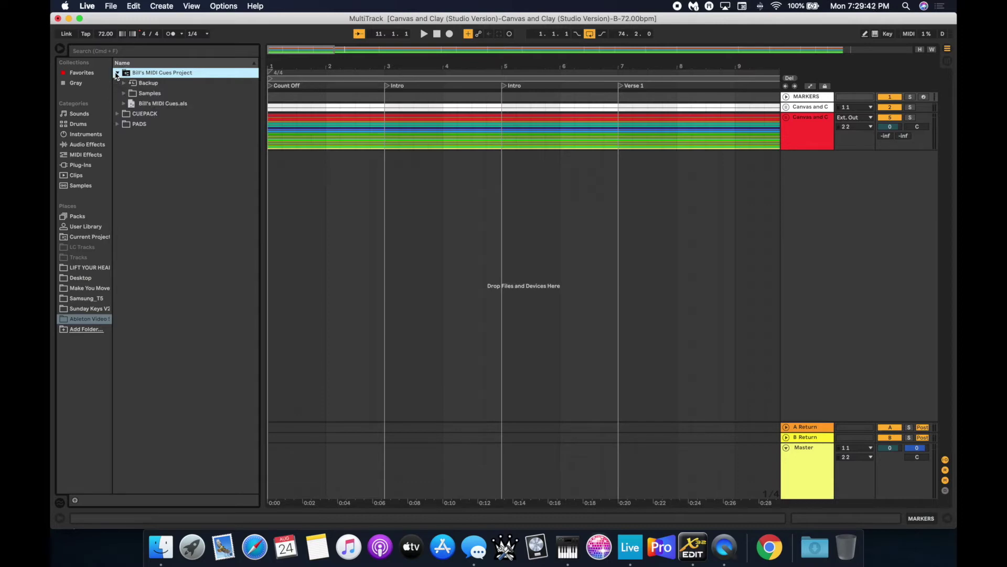
left_click(124, 104)
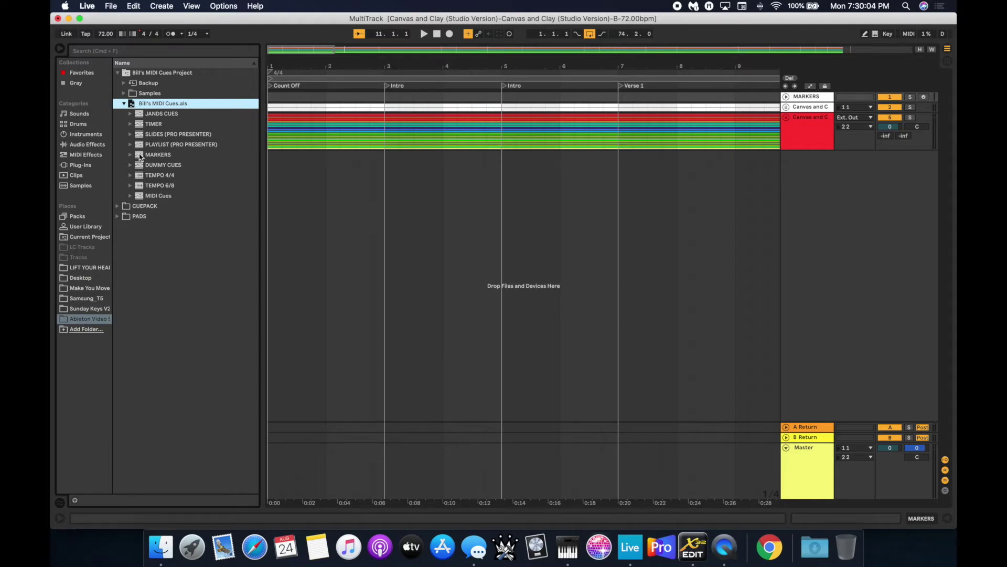
Step: Place the saved COUNT IN marker clip at bar 1 and INTRO clips at bars 3 and 5 of the MARKERS track
right_click(387, 88)
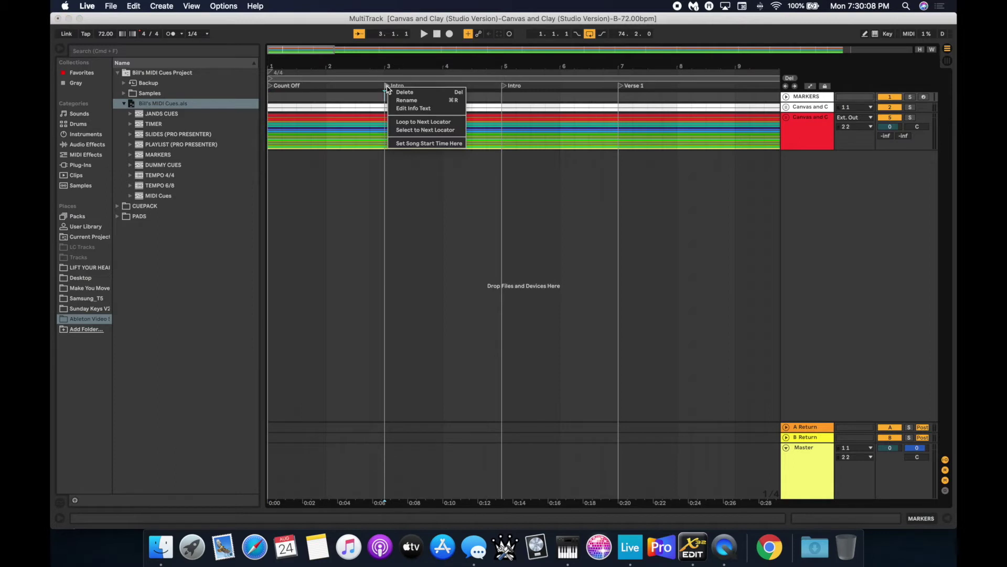
left_click(344, 98)
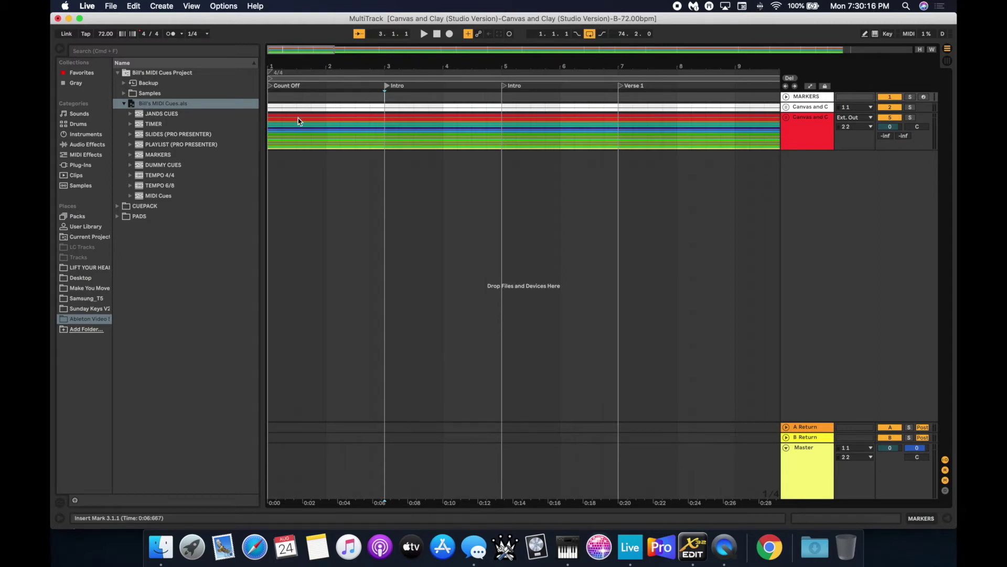
left_click(130, 156)
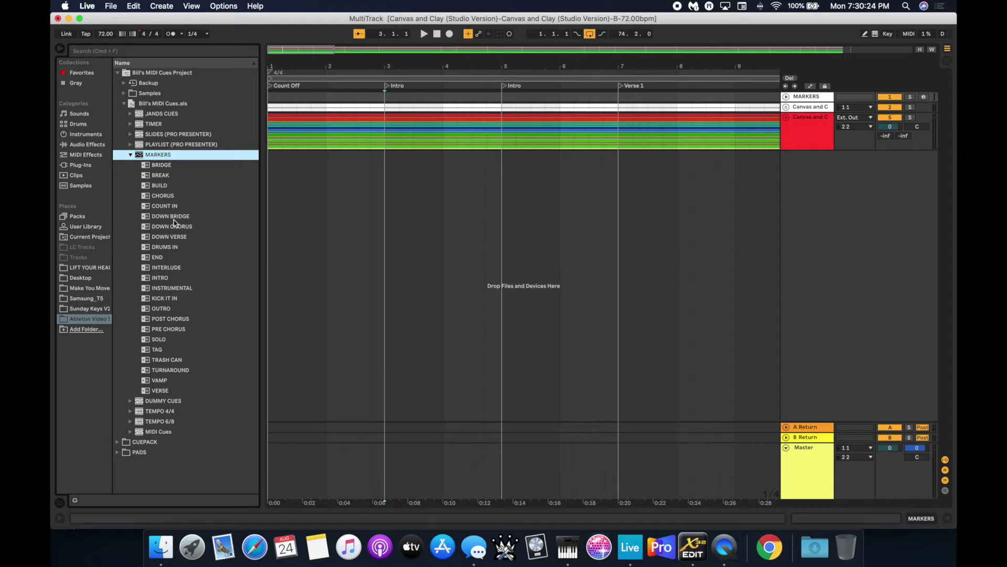
left_click_drag(155, 209, 278, 97)
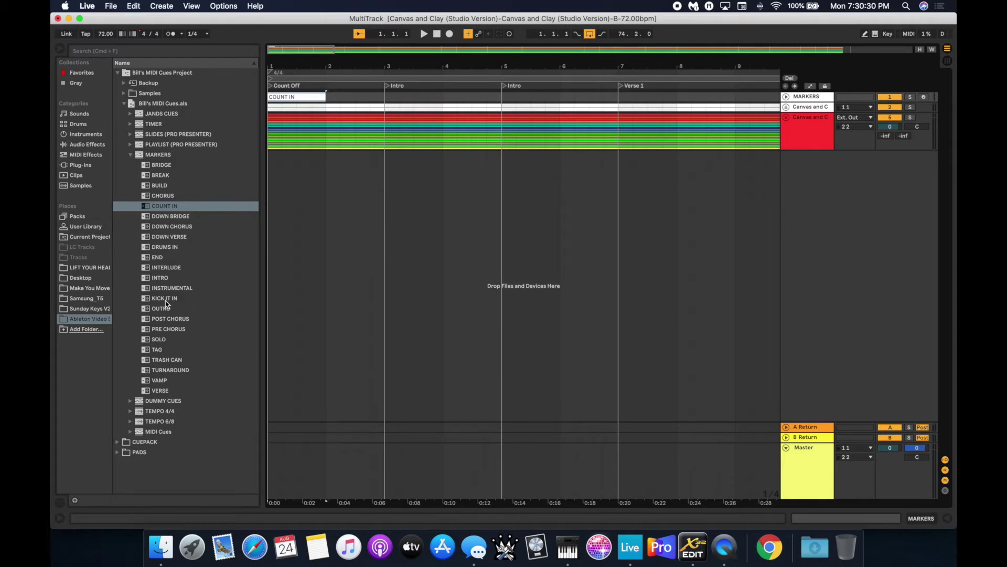
left_click_drag(160, 277, 387, 101)
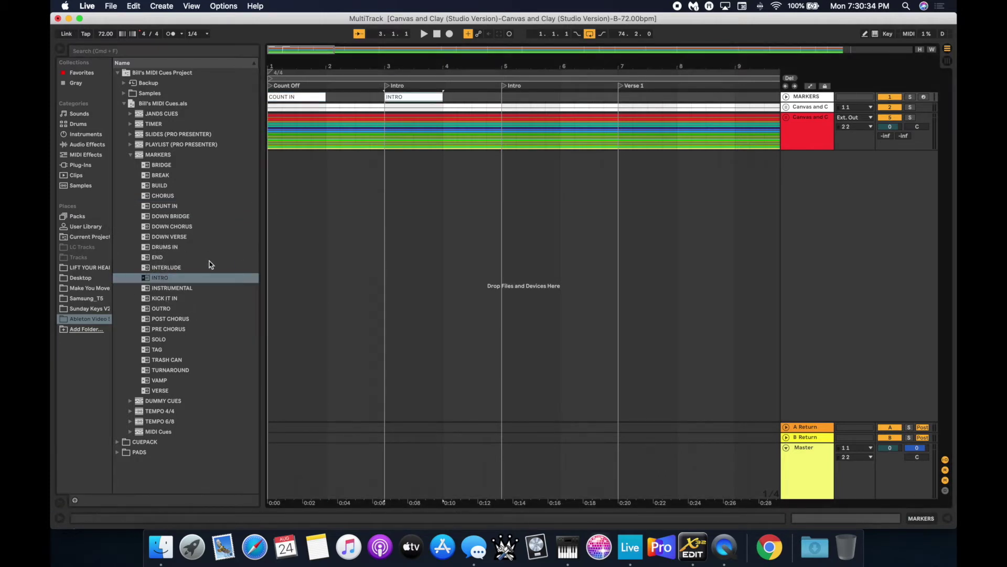
scroll(481, 126, "right", 5)
left_click_drag(160, 277, 447, 97)
Step: Add VERSE, PRE CHORUS and CHORUS marker clips to the MARKERS track at bars 7, 11 and 16, matching the locators
scroll(498, 181, "right", 4)
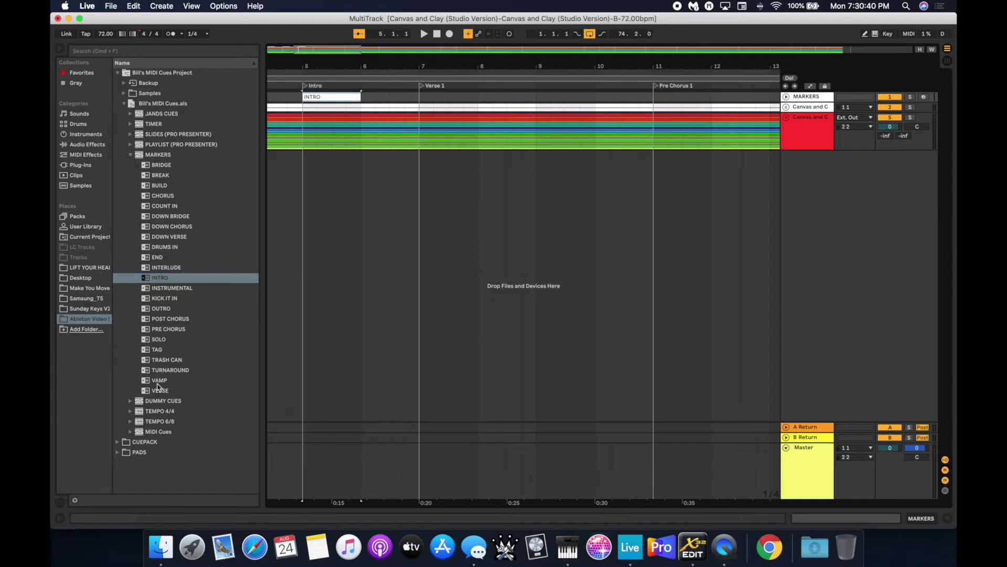
left_click_drag(157, 391, 424, 97)
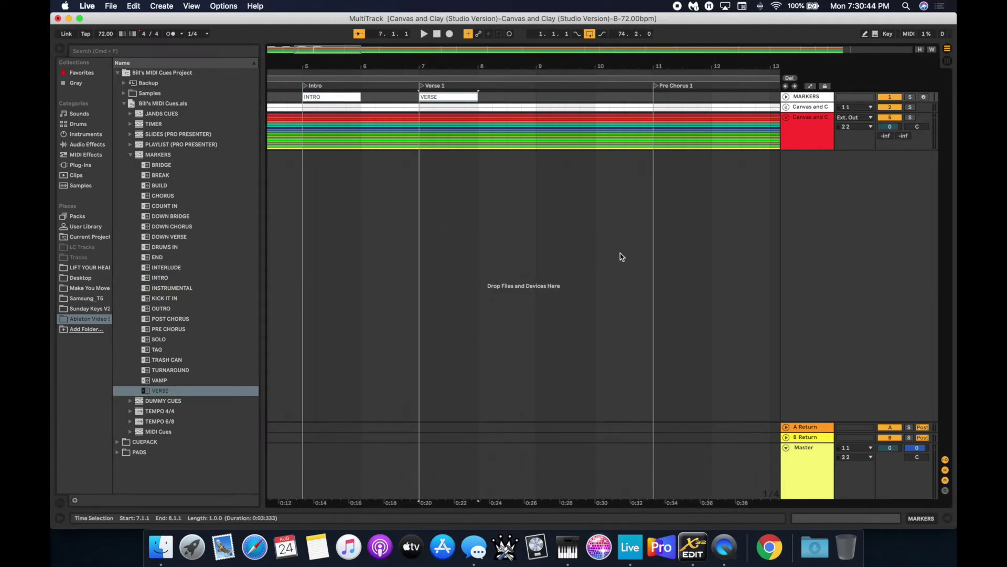
scroll(618, 254, "right", 10)
left_click_drag(166, 332, 375, 97)
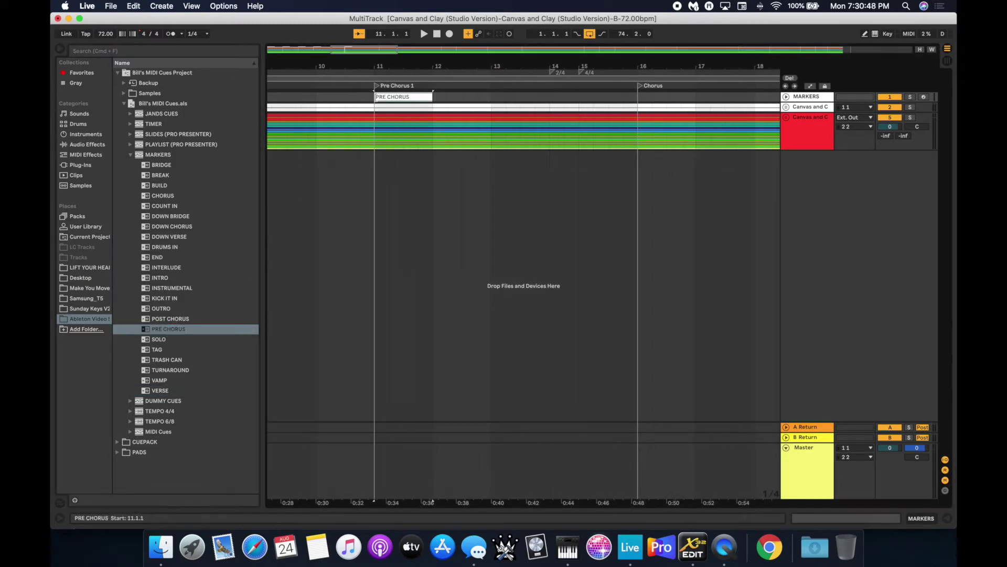
scroll(542, 232, "right", 8)
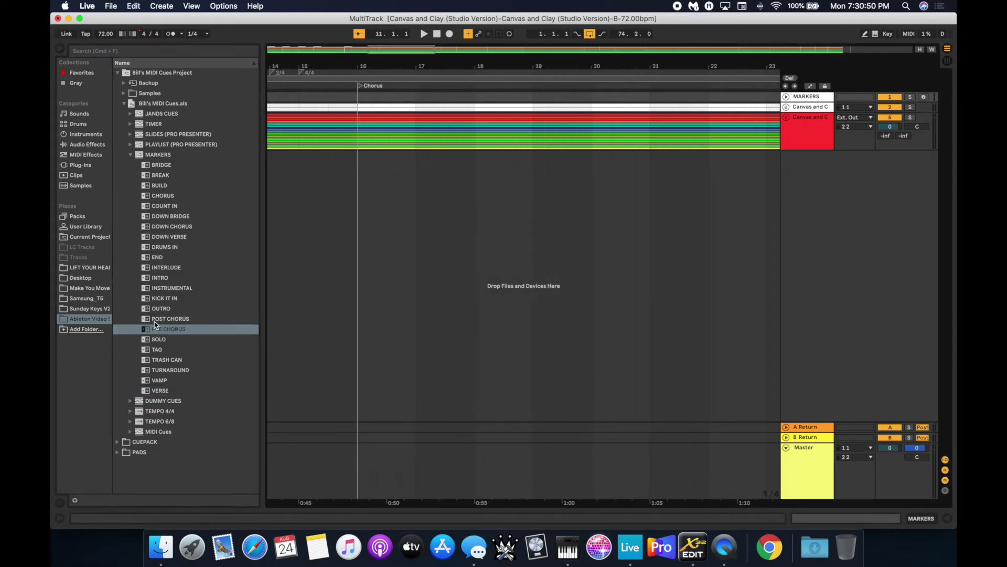
left_click_drag(158, 199, 359, 96)
Step: Add TURNAROUND, VERSE, PRE CHORUS and CHORUS marker clips at bars 24, 26, 30 and 35 of the MARKERS track
scroll(500, 205, "right", 8)
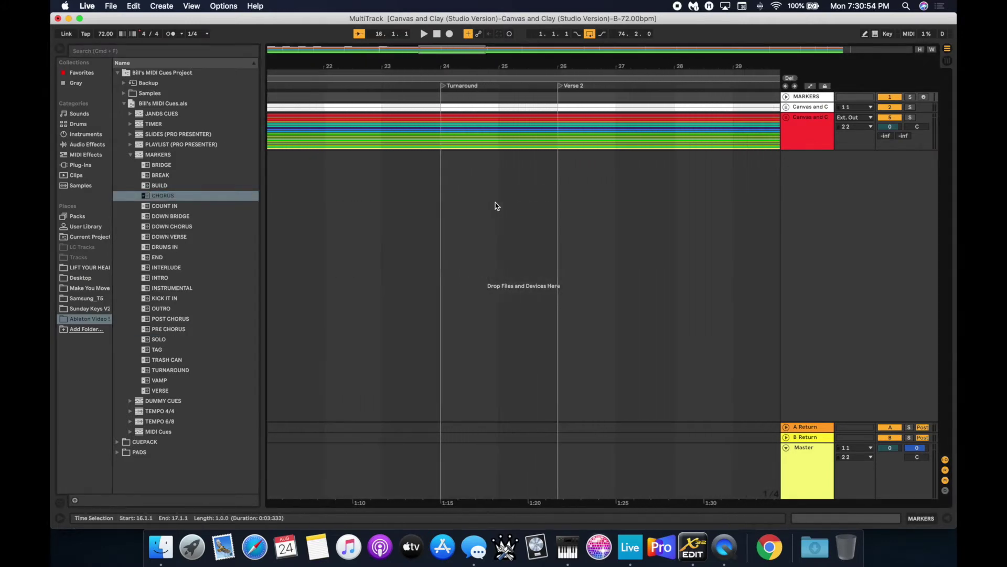
double_click(167, 370)
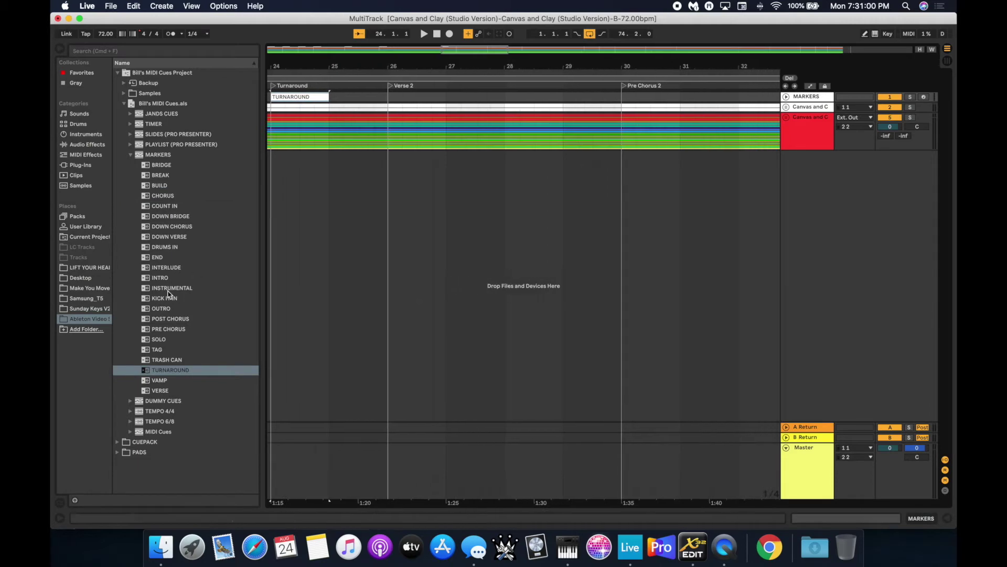
left_click_drag(149, 387, 394, 96)
scroll(483, 196, "right", 5)
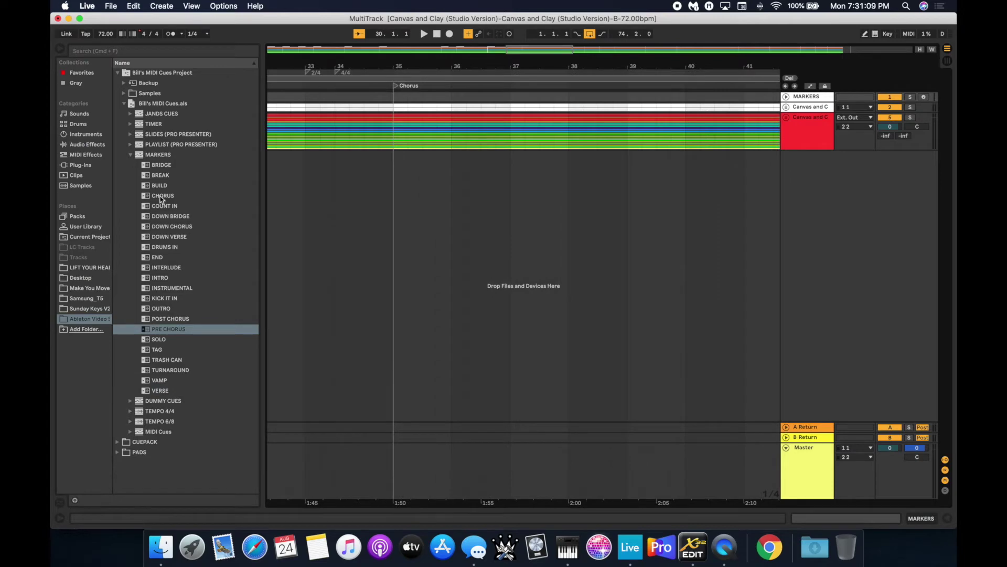
left_click(160, 198)
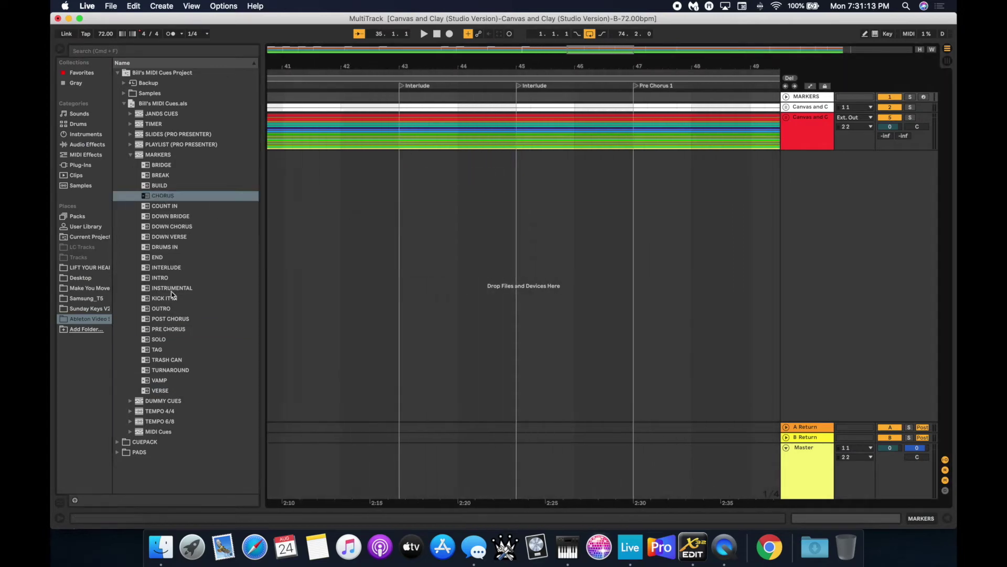
Step: Add INTERLUDE marker clips at bars 43 and 45, PRE CHORUS at bar 47 and CHORUS at bar 55
left_click_drag(163, 269, 414, 97)
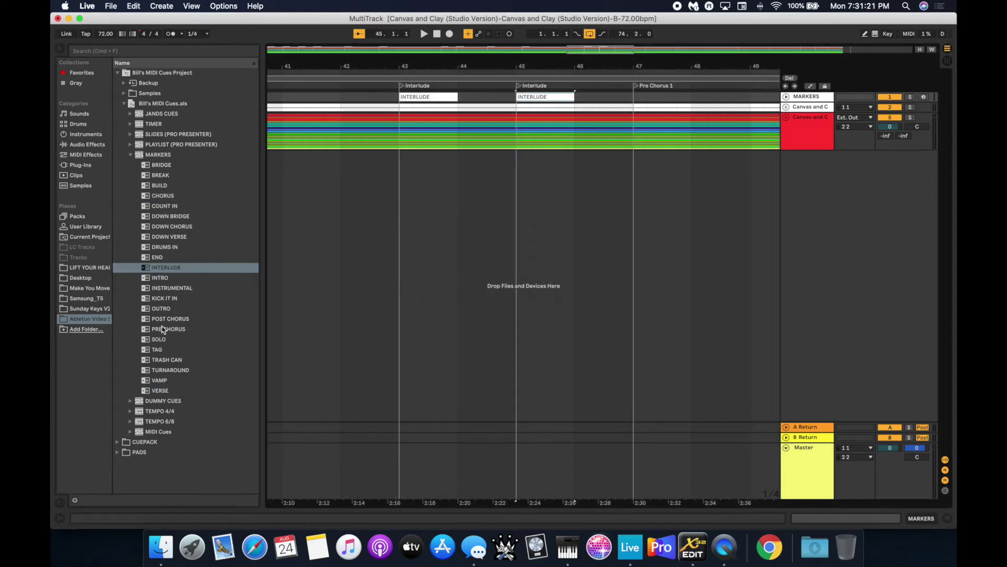
left_click(169, 329)
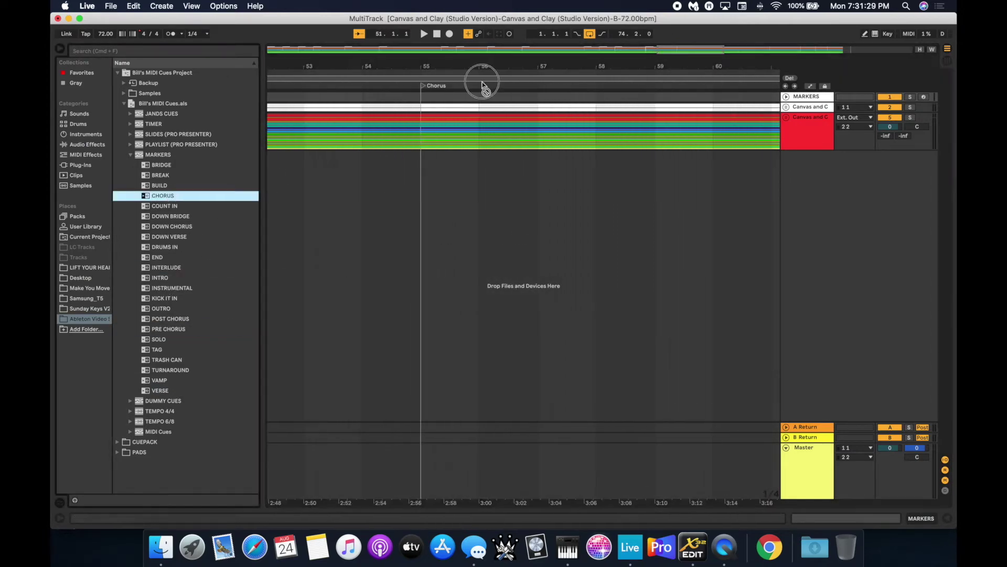
left_click_drag(477, 78, 423, 97)
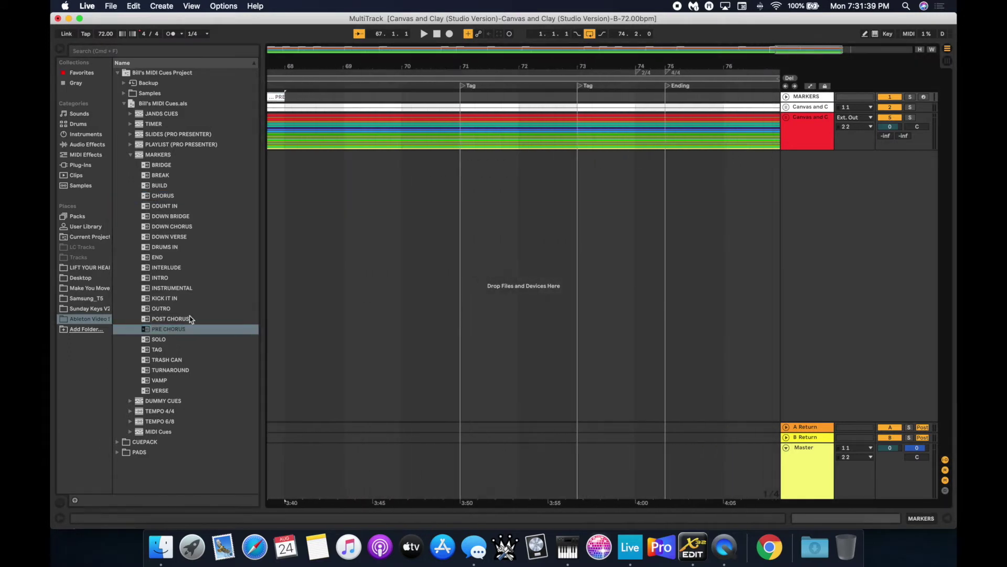
Step: Place TAG marker clips at bars 71 and 73 and an END clip at the Ending locator on bar 75
left_click_drag(158, 350, 467, 92)
left_click_drag(467, 92, 461, 95)
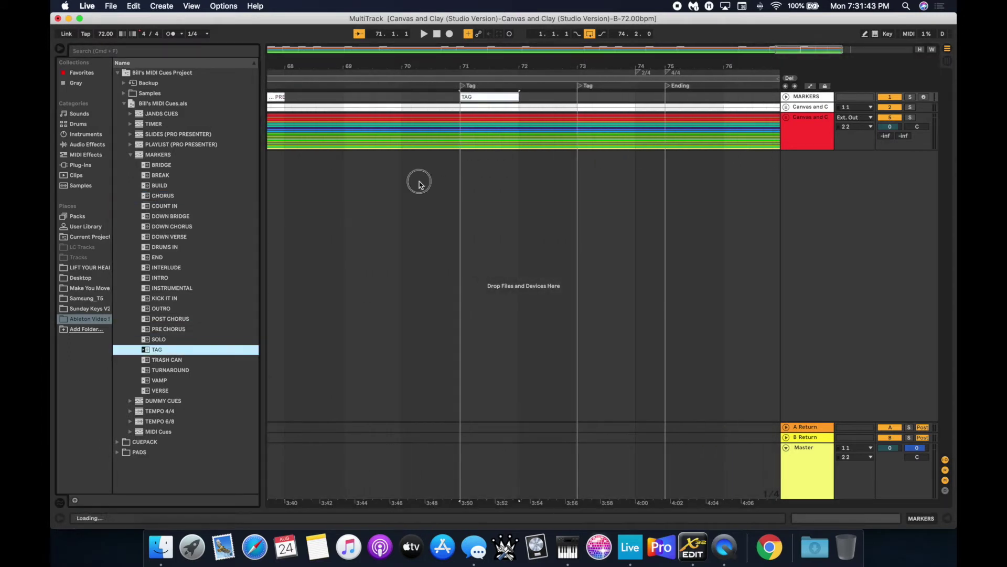
left_click_drag(158, 349, 582, 94)
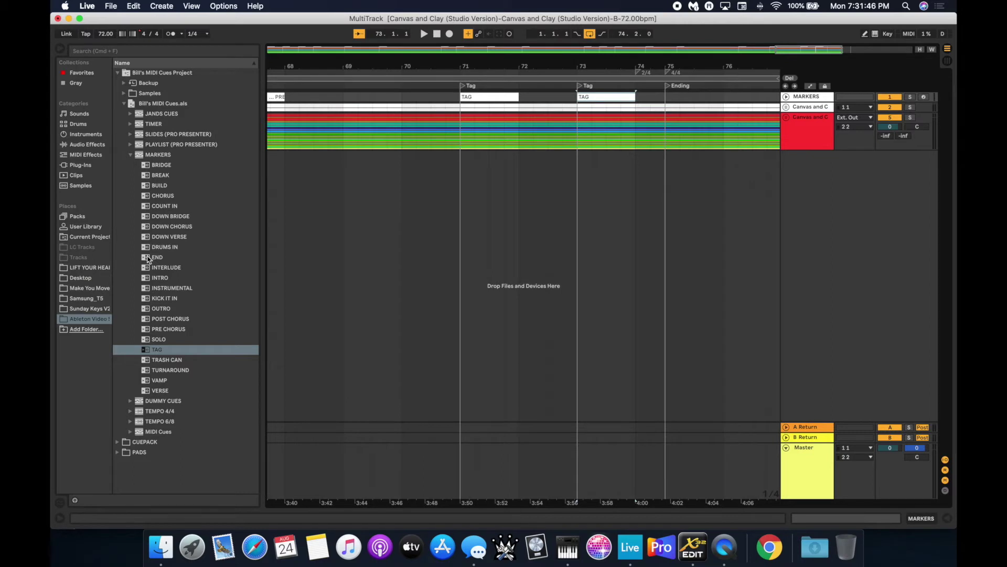
mouse_move(150, 257)
left_mouse_down()
mouse_move(653, 135)
mouse_move(656, 87)
mouse_move(667, 96)
left_mouse_up()
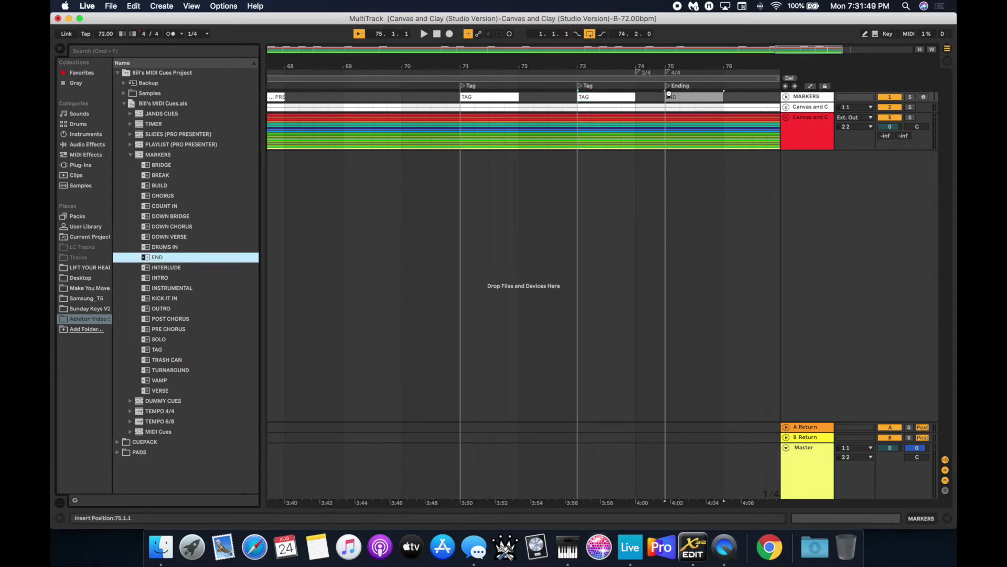
Step: Unfold the Canvas and Clay Ears group, play the song's ending from bar 74 to check it, and stop playback
left_click(786, 107)
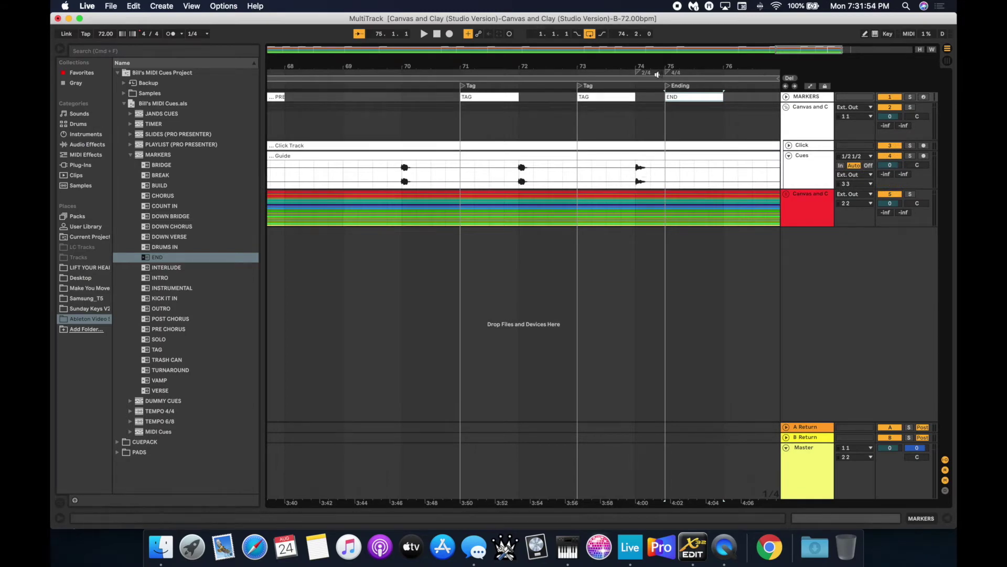
left_click(636, 85)
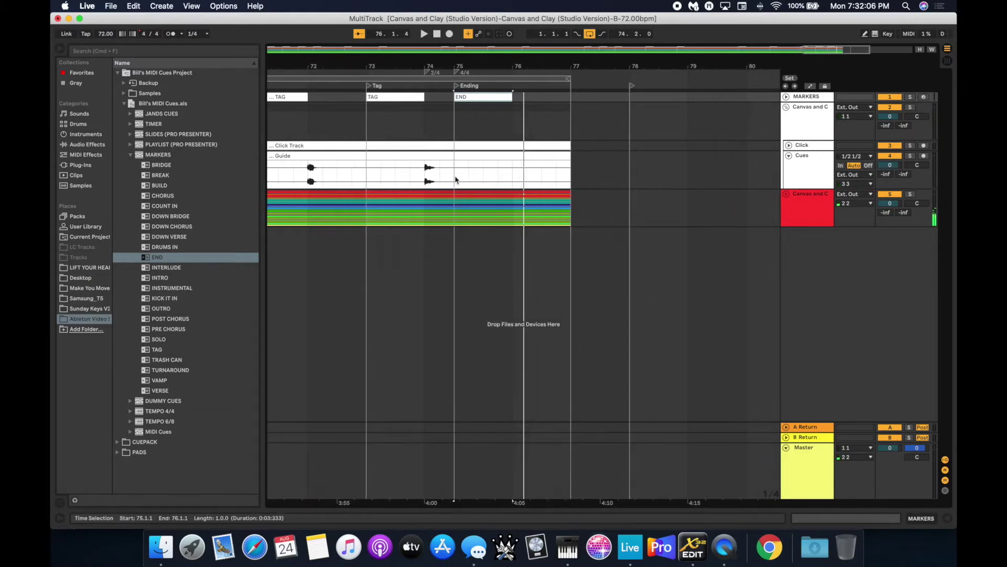
left_click(437, 34)
scroll(498, 137, "left", 10)
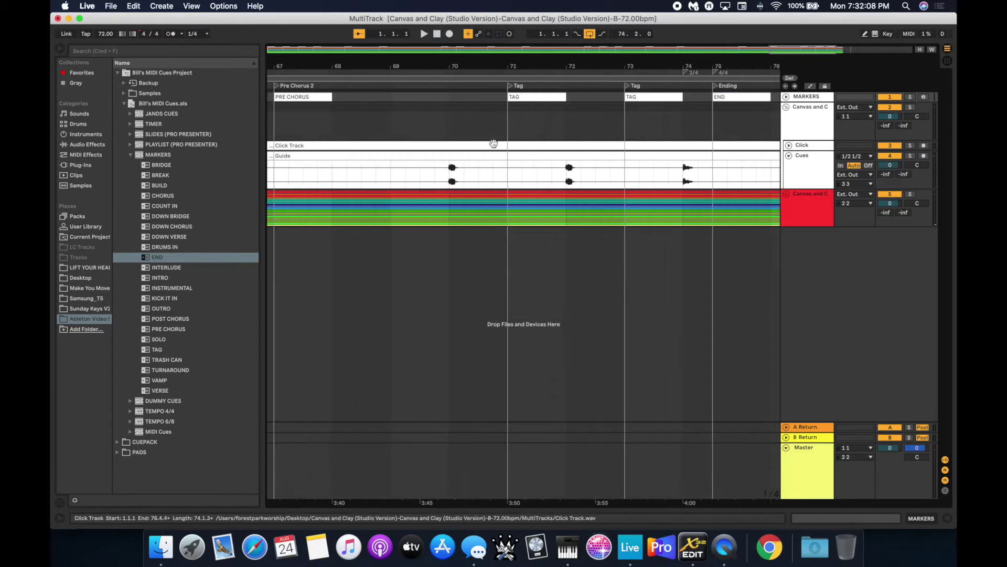
Step: Turn on the metronome, play the song across the 2/4 and 4/4 changes at bars 14 and 15, and stop playback
scroll(472, 174, "left", 20)
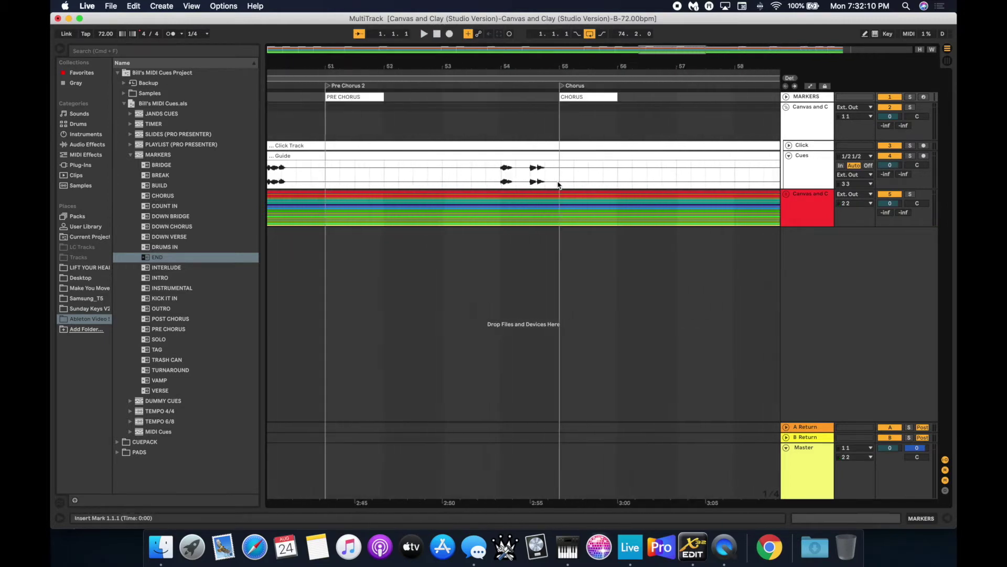
scroll(614, 185, "left", 3)
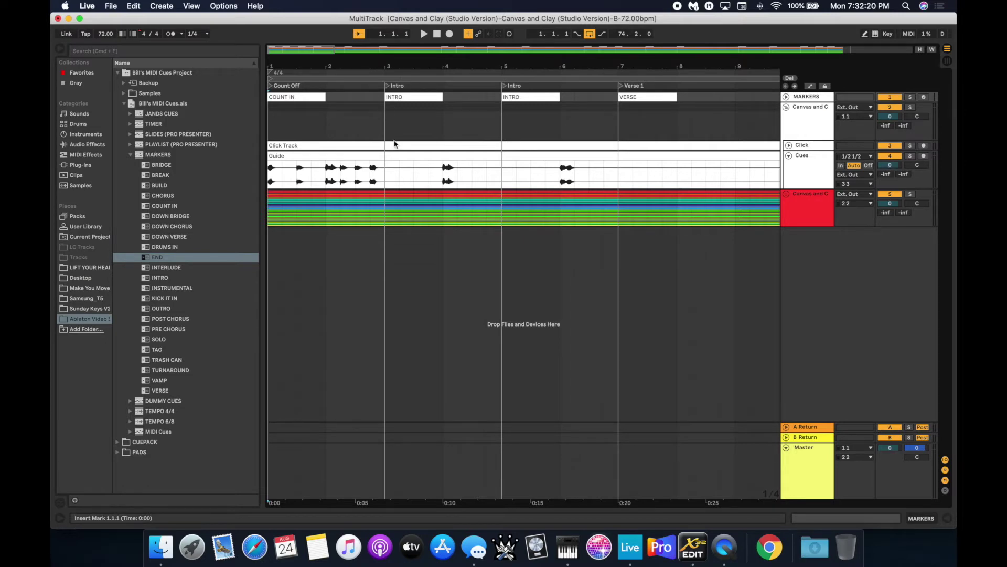
scroll(535, 181, "right", 8)
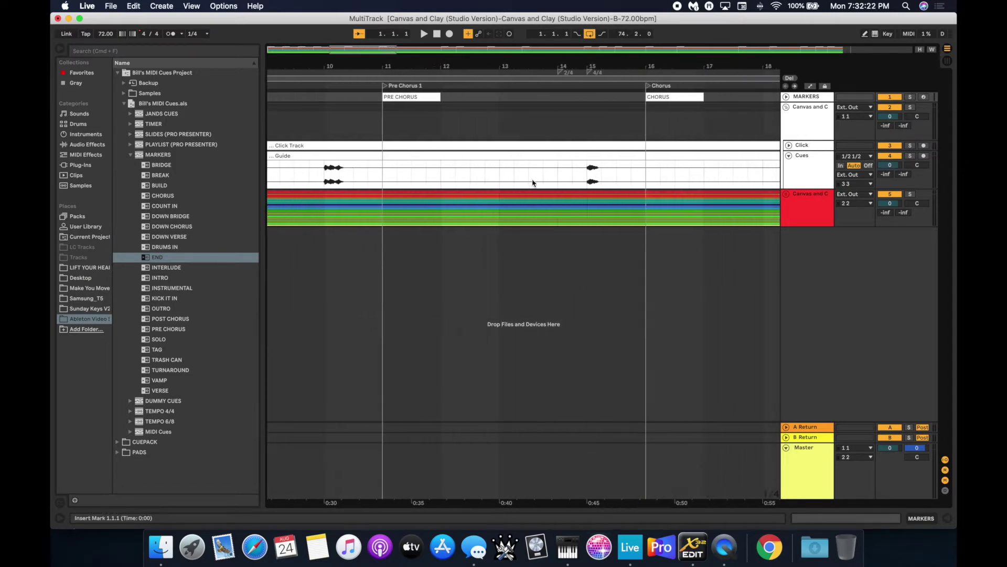
scroll(534, 182, "right", 1)
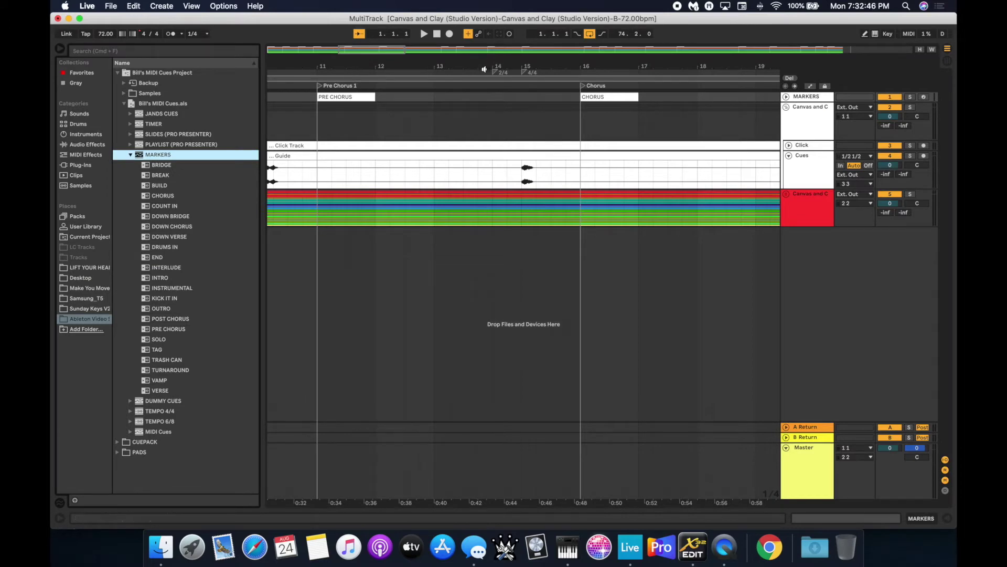
left_click(170, 34)
left_click(432, 72)
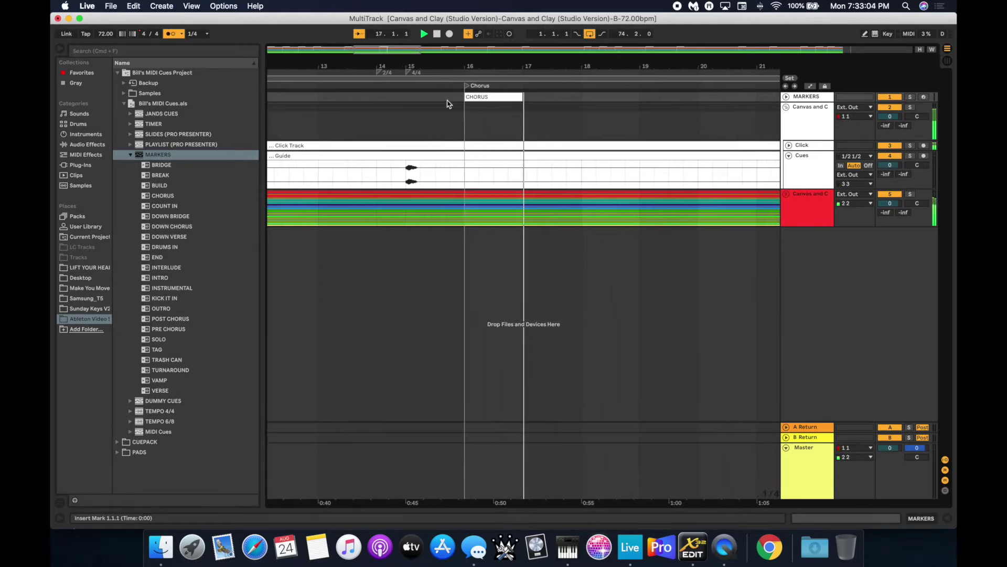
left_click(436, 34)
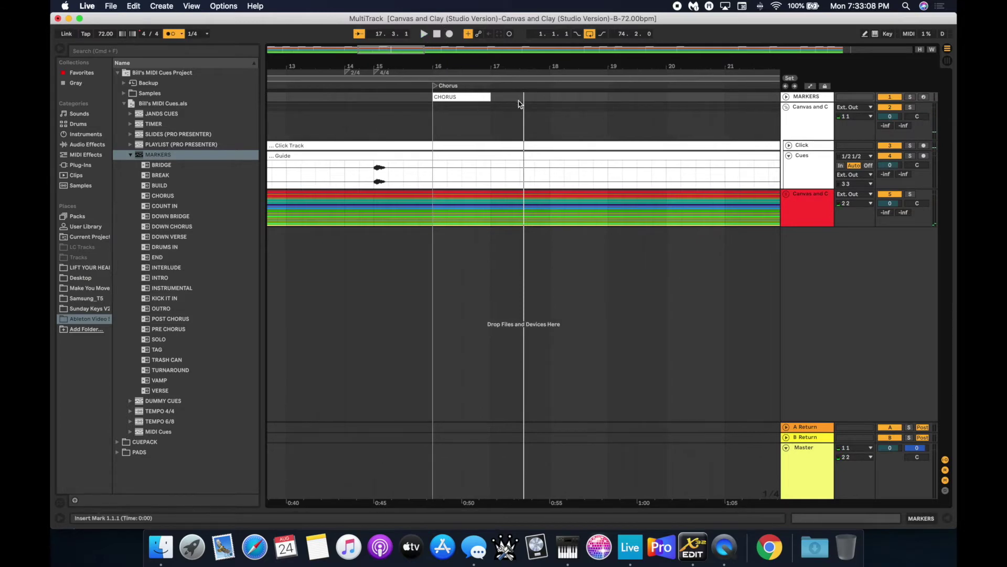
Step: Create an empty one-bar MIDI clip at bar 14 of the MARKERS track and name it 2/4
scroll(444, 152, "left", 5)
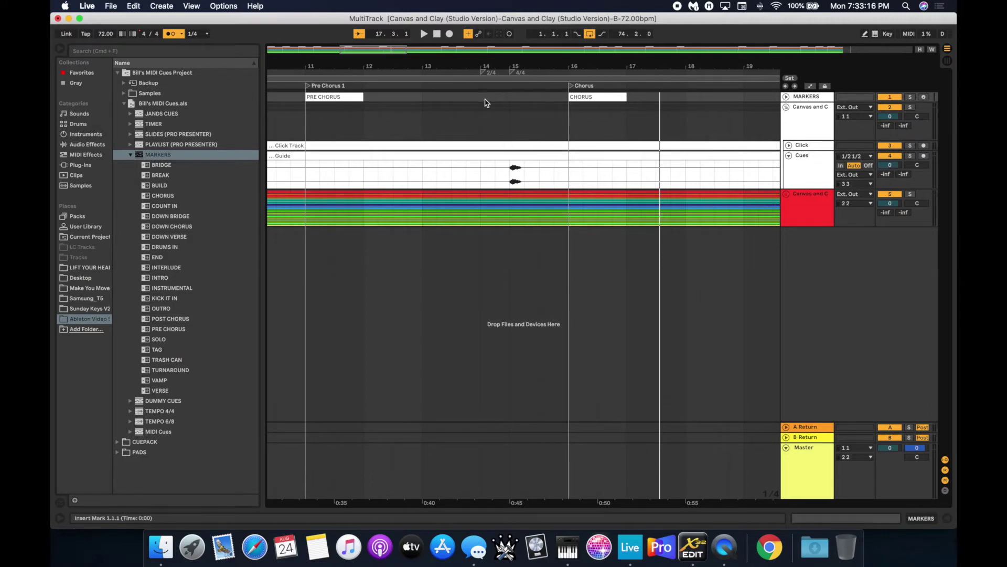
scroll(484, 100, "right", 1)
left_click_drag(474, 99, 500, 102)
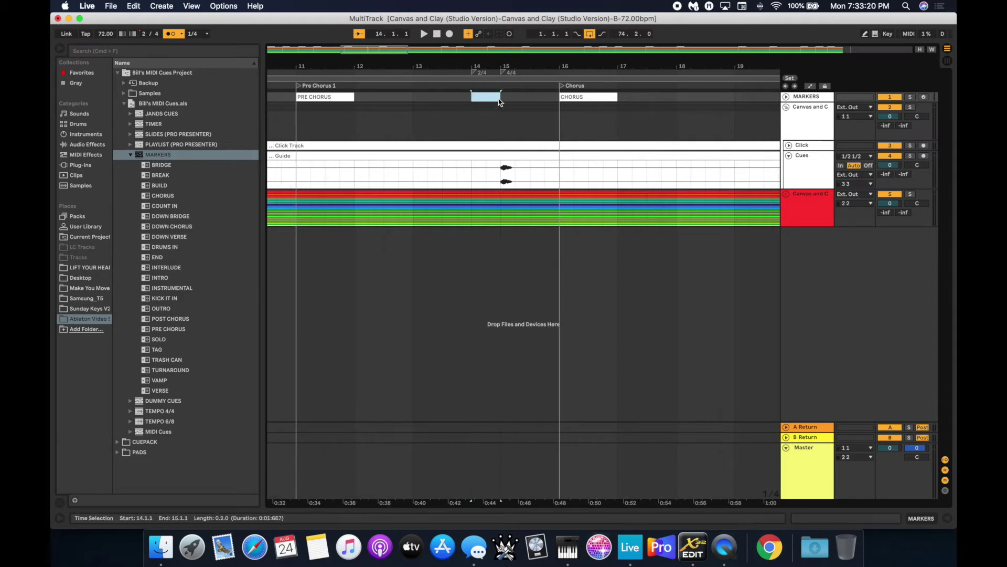
key("super+shift+m")
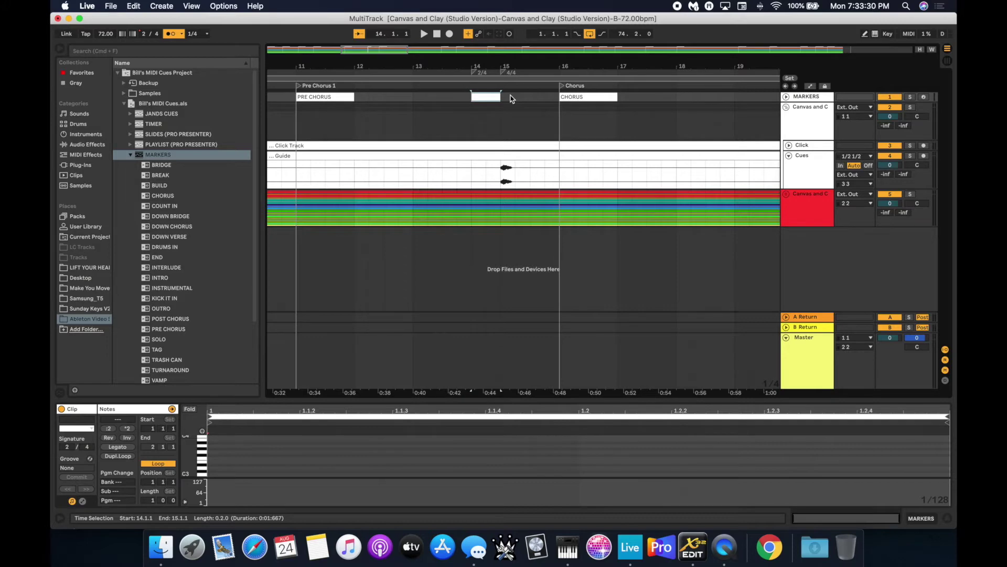
key("super+r")
key("Return")
Step: Create an empty MIDI clip from bar 15 to bar 16 on the MARKERS track and name it 4/4
left_click_drag(507, 101, 557, 99)
key("super+shift+m")
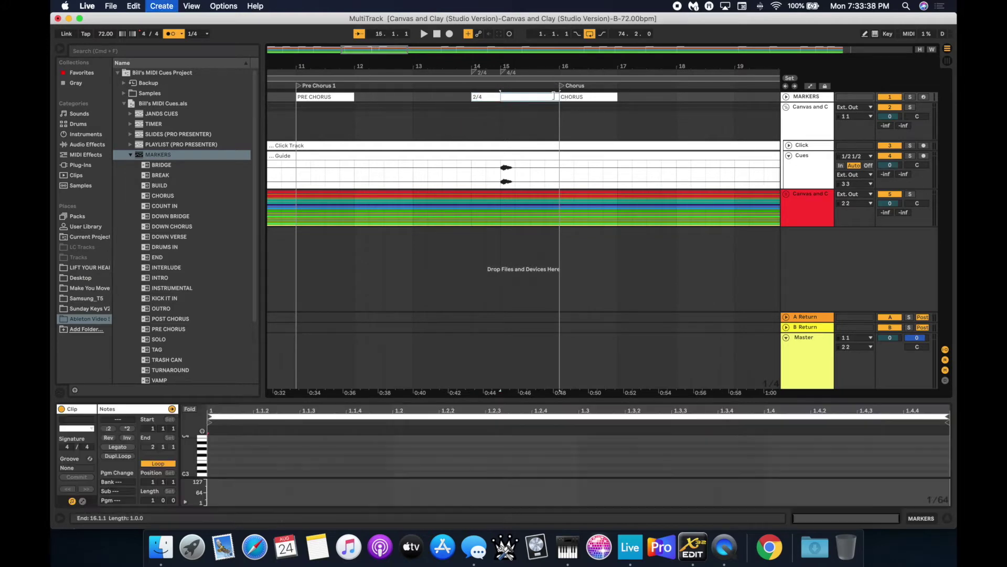
key("super+r")
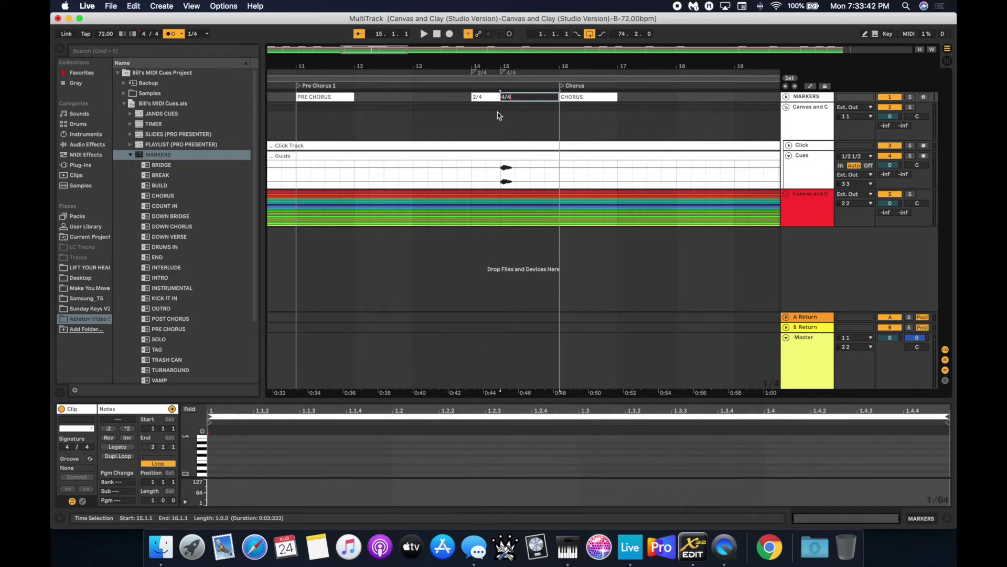
left_click(529, 105)
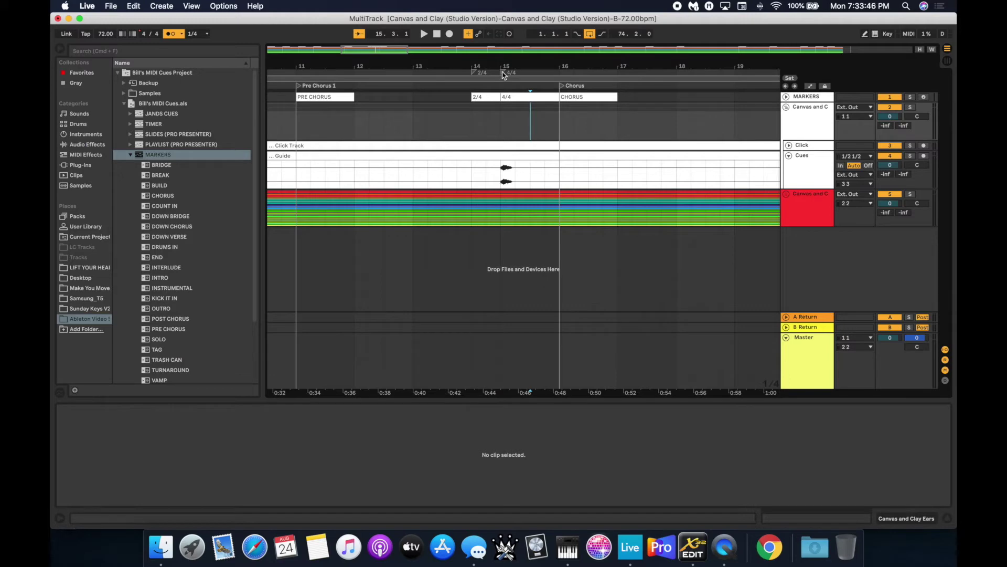
right_click(474, 73)
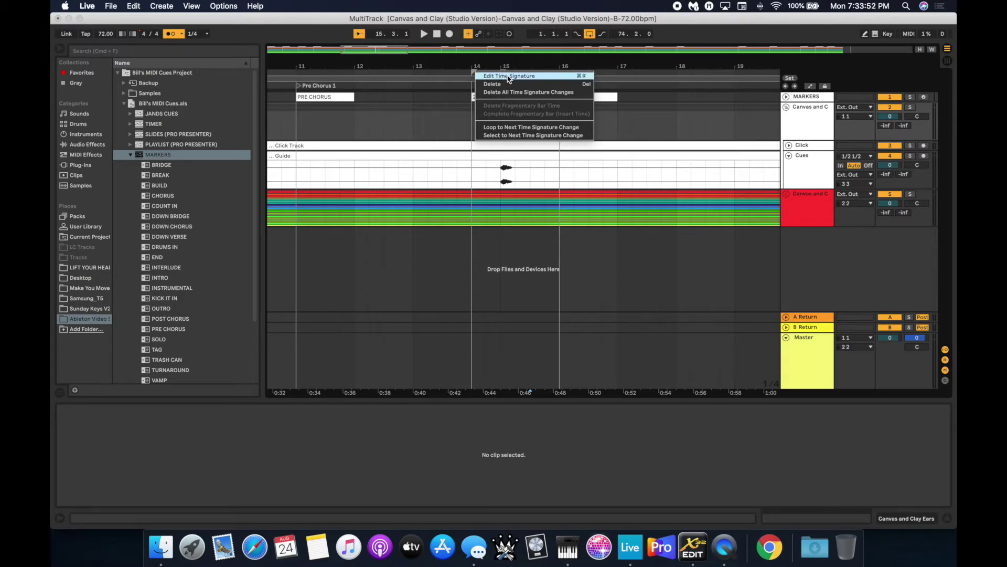
left_click(448, 102)
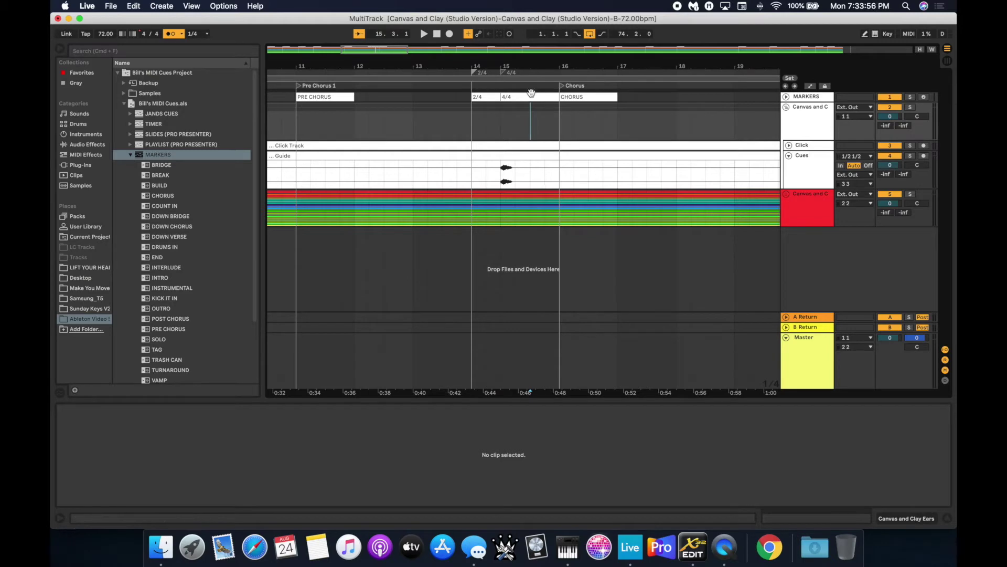
Step: Create an empty one-bar MIDI clip at the time signature change on bar 33 of the MARKERS track and name it 2/4
scroll(518, 141, "left", 10)
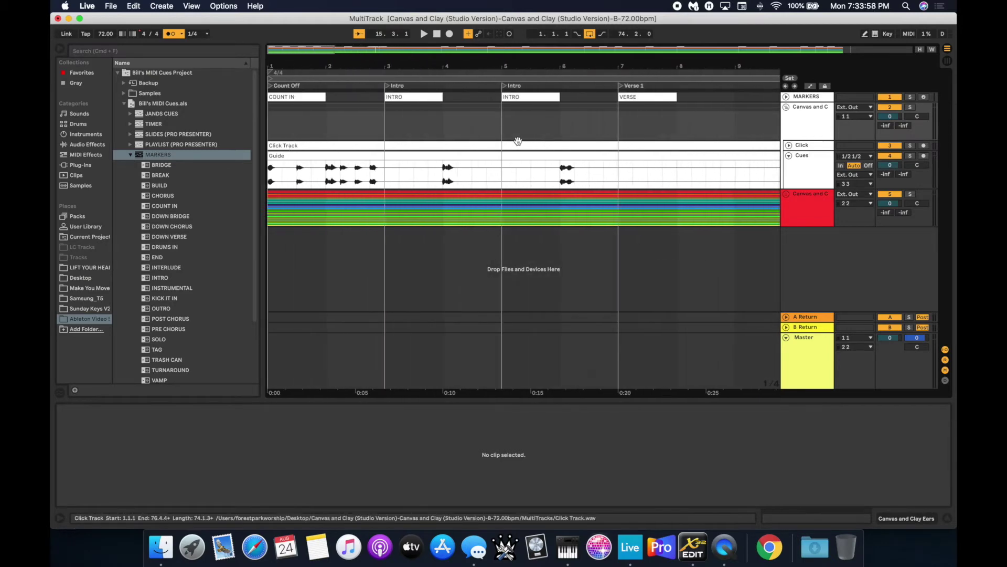
scroll(518, 140, "right", 15)
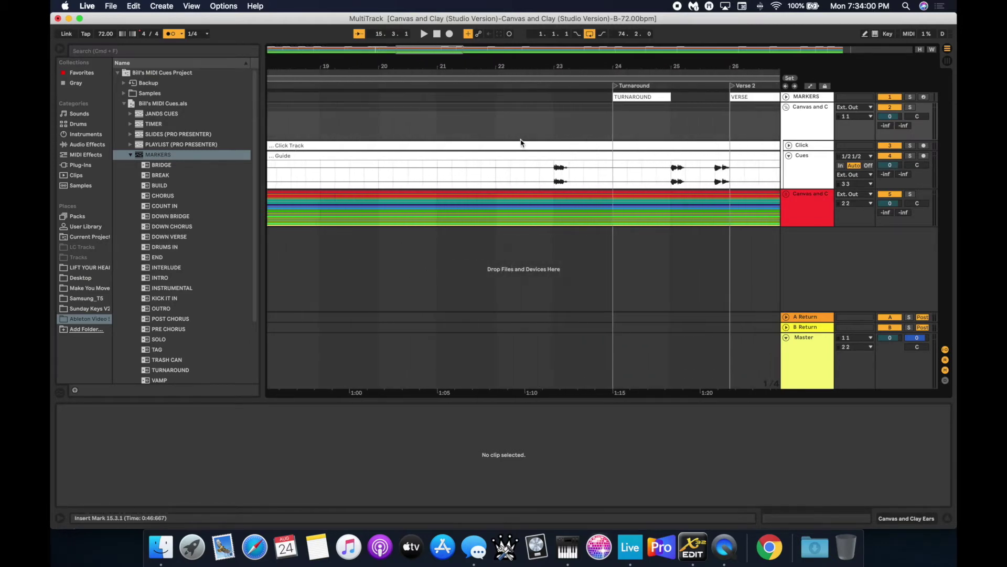
scroll(522, 142, "right", 15)
scroll(519, 140, "left", 6)
left_click_drag(519, 99, 546, 102)
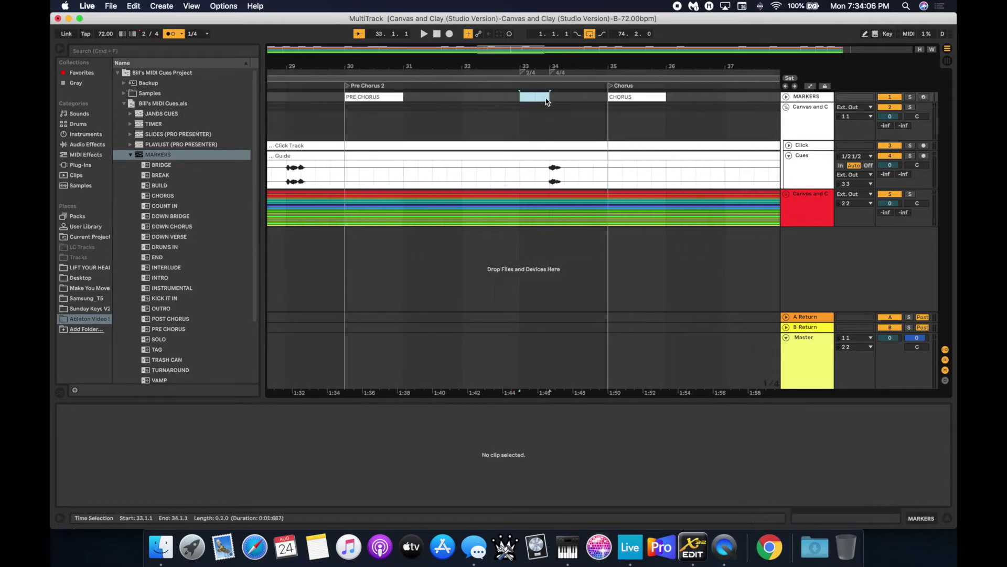
key("super+shift+m")
key("super+r")
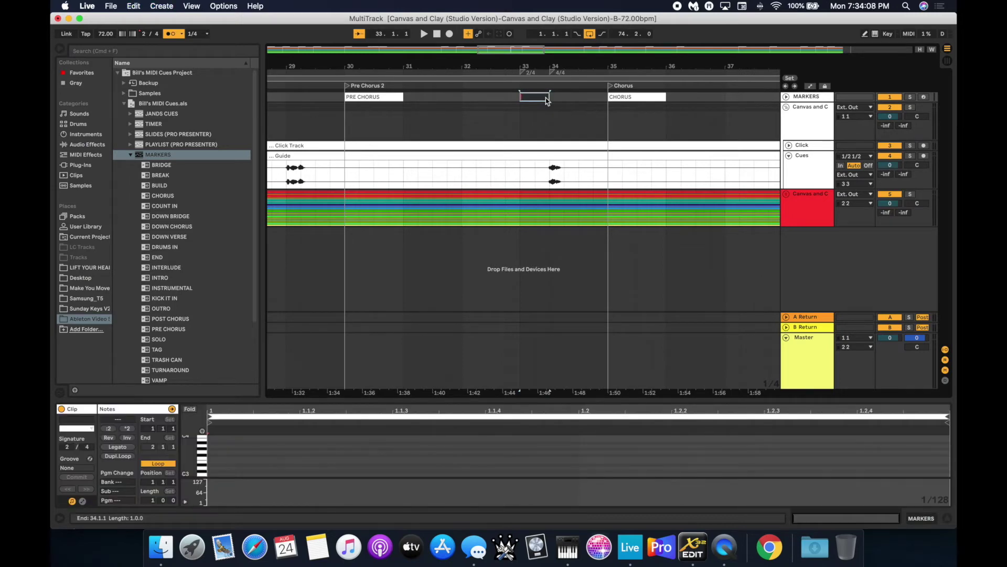
type("2/4")
key("Return")
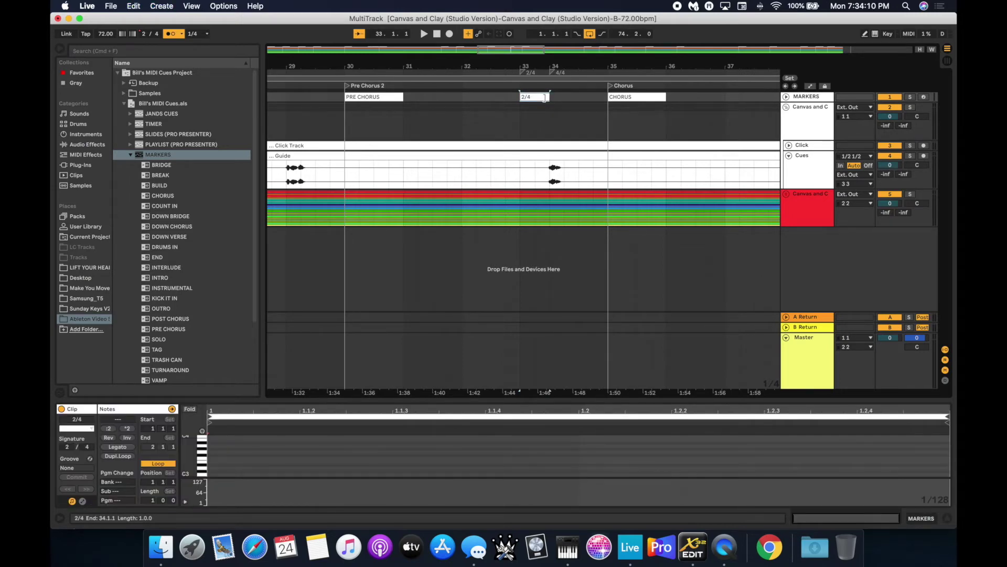
Step: Fill bar 34 of the MARKERS track, just before the CHORUS clip, with an empty MIDI clip named 4/4
left_click_drag(550, 98, 603, 97)
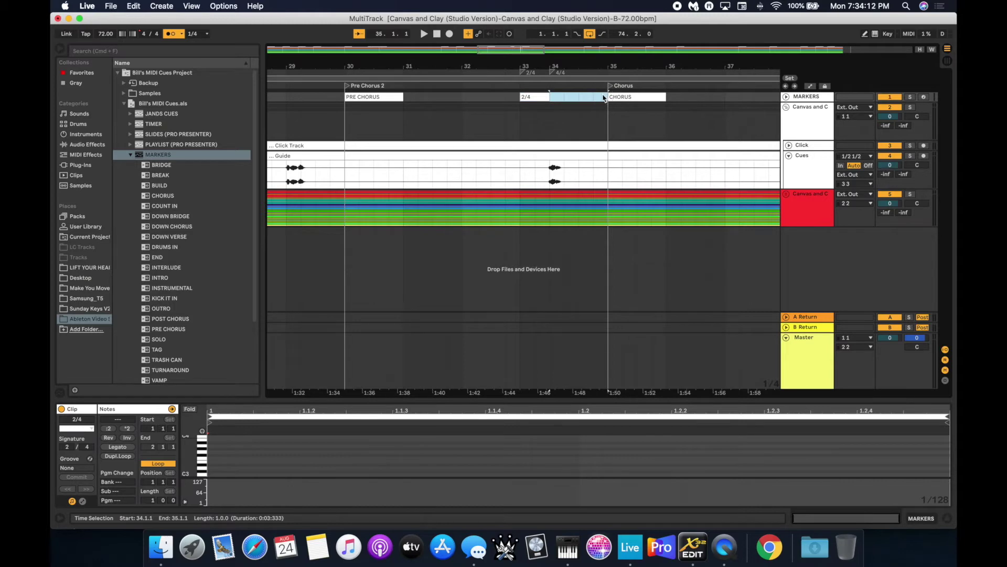
key("super+shift+m")
key("super+r")
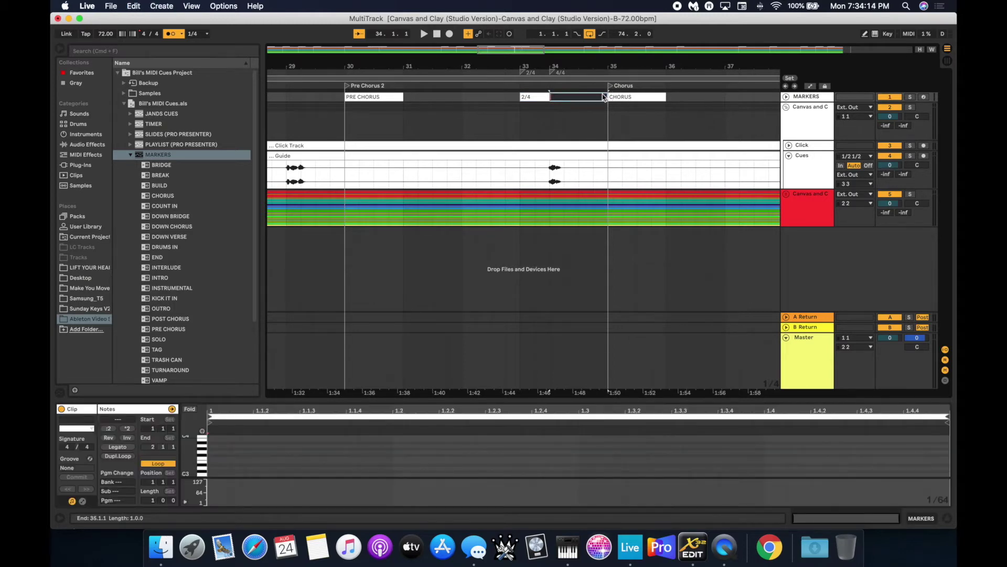
type("4/4")
key("Return")
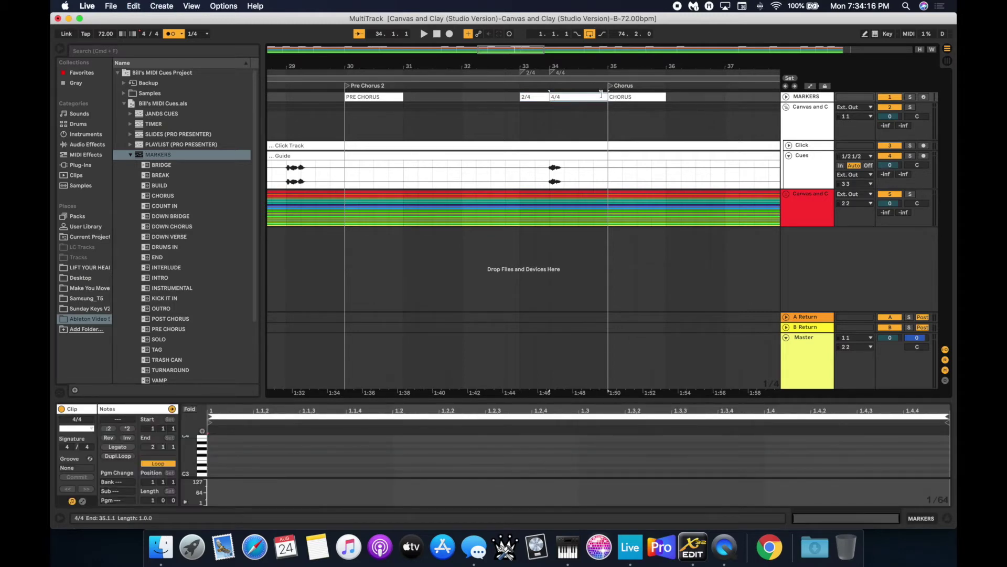
Step: Create an empty MIDI clip named 2/4 at bar 74 of the MARKERS track, between the last TAG clip and the END clip
scroll(646, 169, "right", 10)
scroll(645, 169, "right", 4)
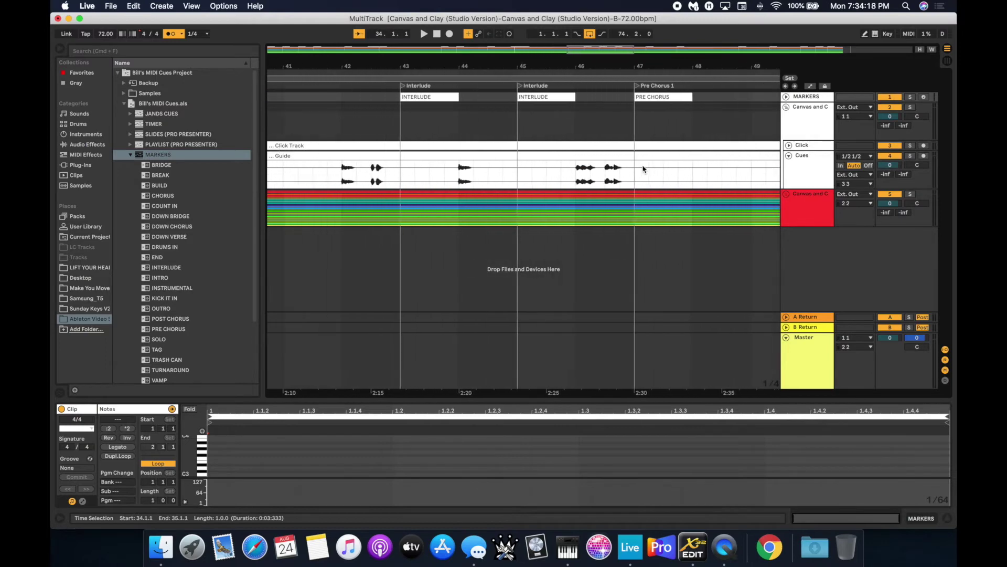
scroll(640, 167, "right", 15)
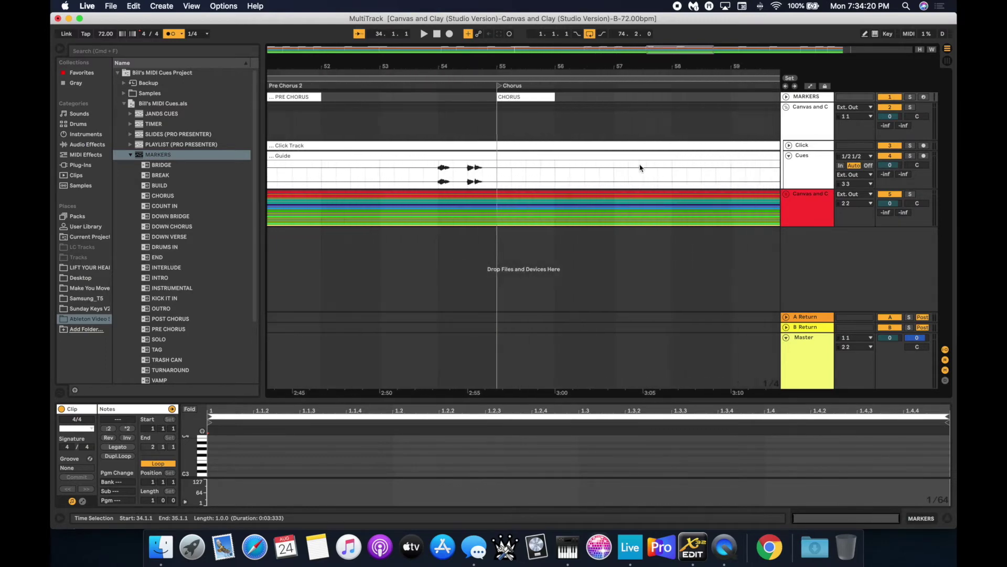
scroll(640, 168, "right", 4)
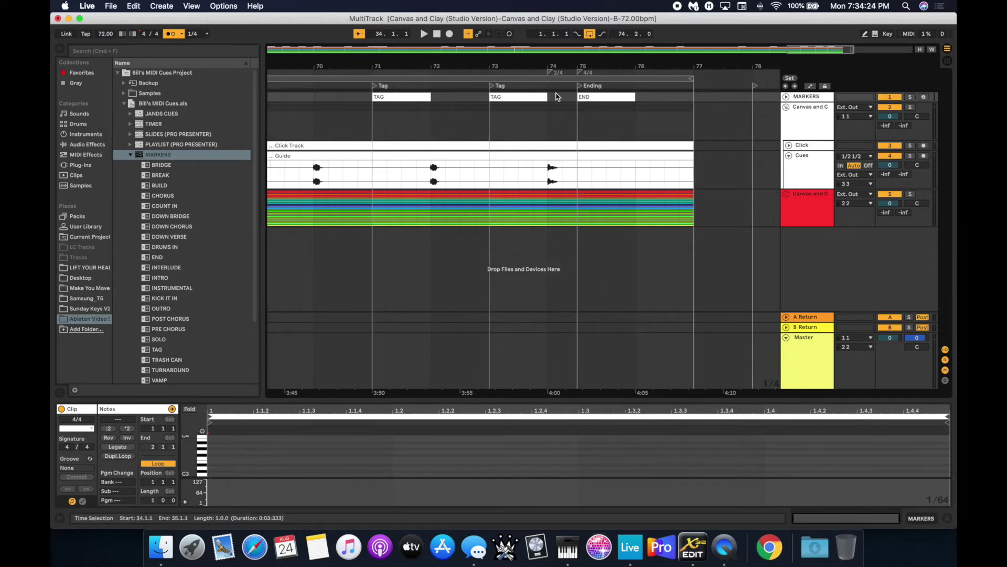
left_click_drag(554, 102, 572, 101)
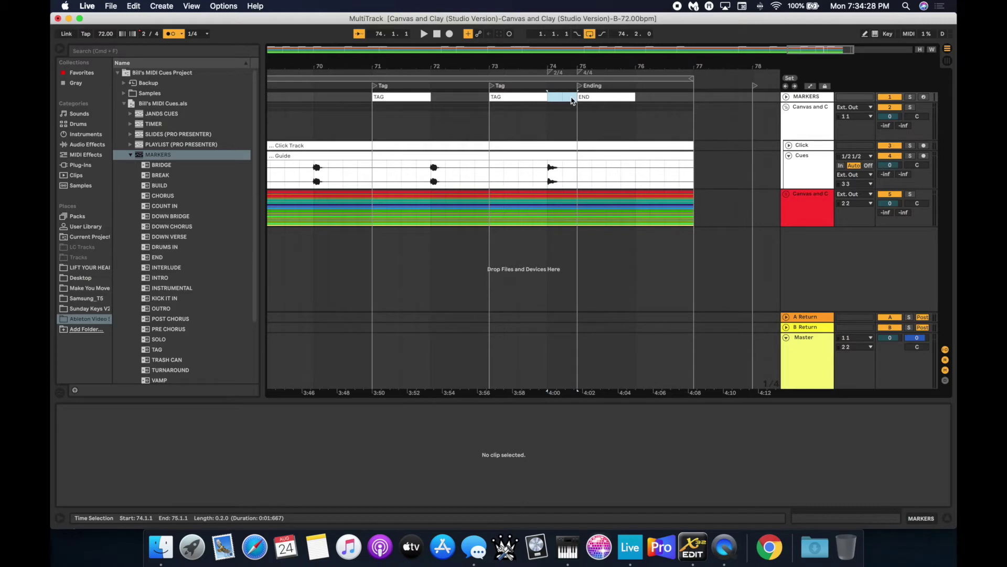
double_click(571, 99)
key("super+r")
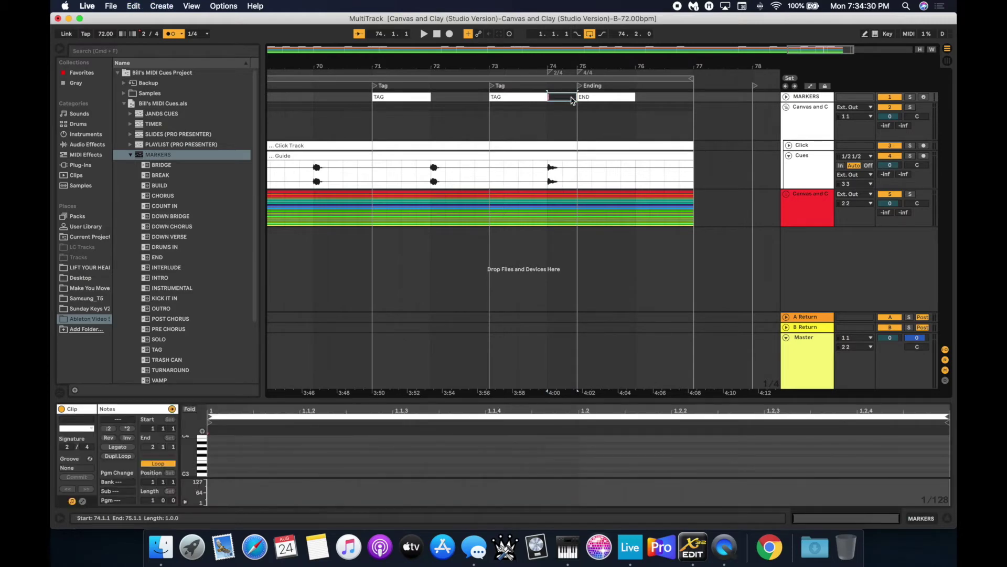
type("2/4")
key("Return")
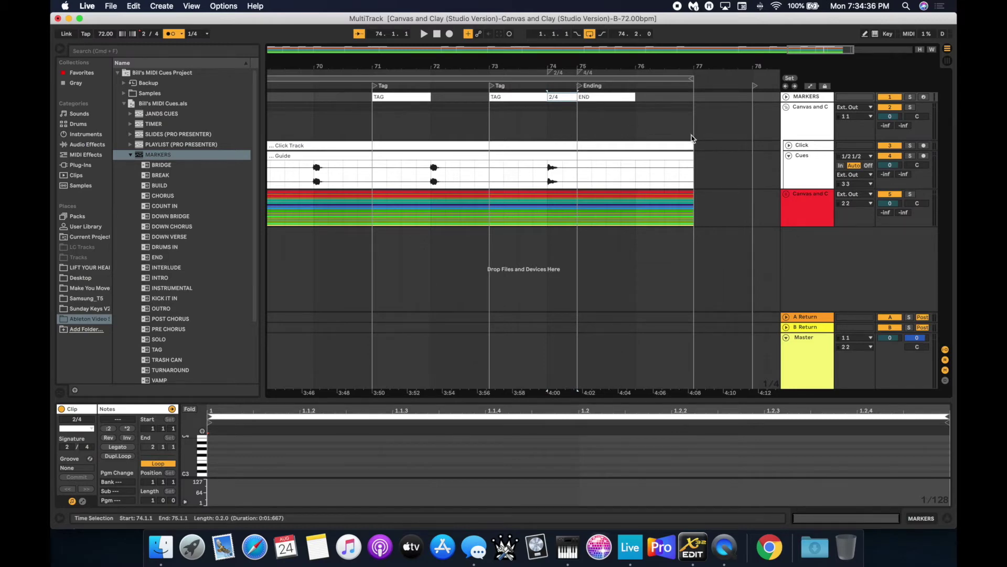
Step: Insert a new MIDI track below MARKERS and color it white
right_click(805, 96)
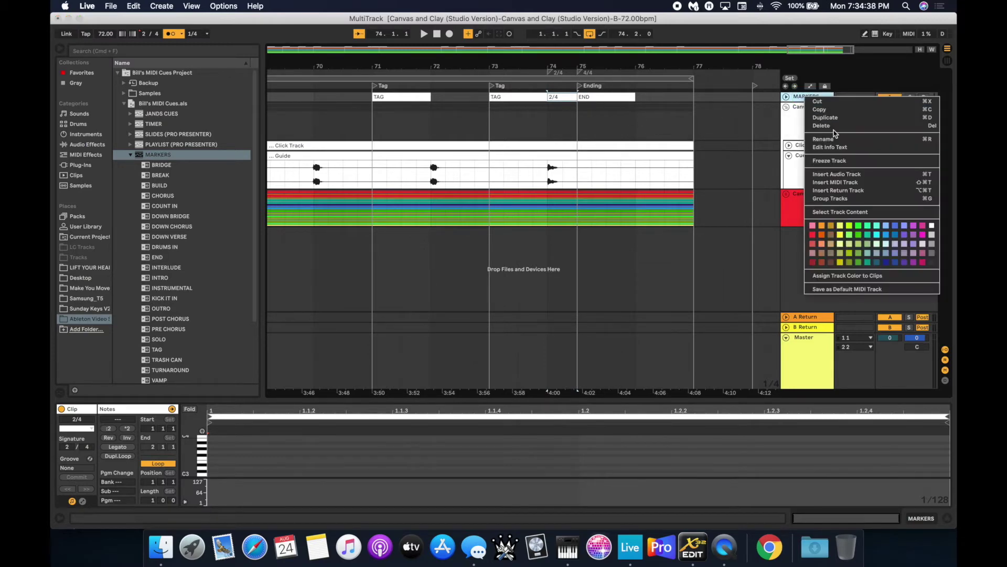
left_click(837, 183)
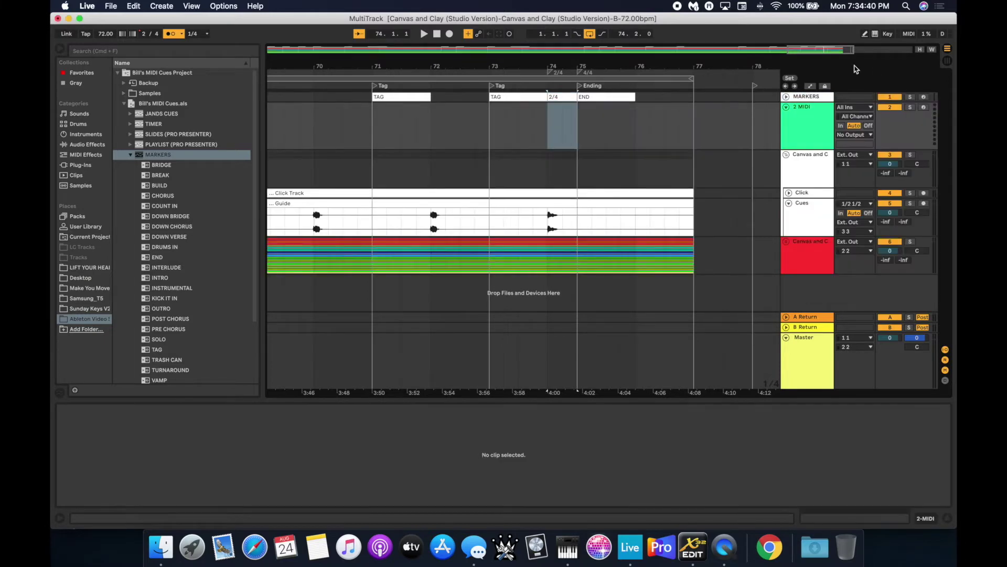
right_click(801, 128)
left_click(927, 255)
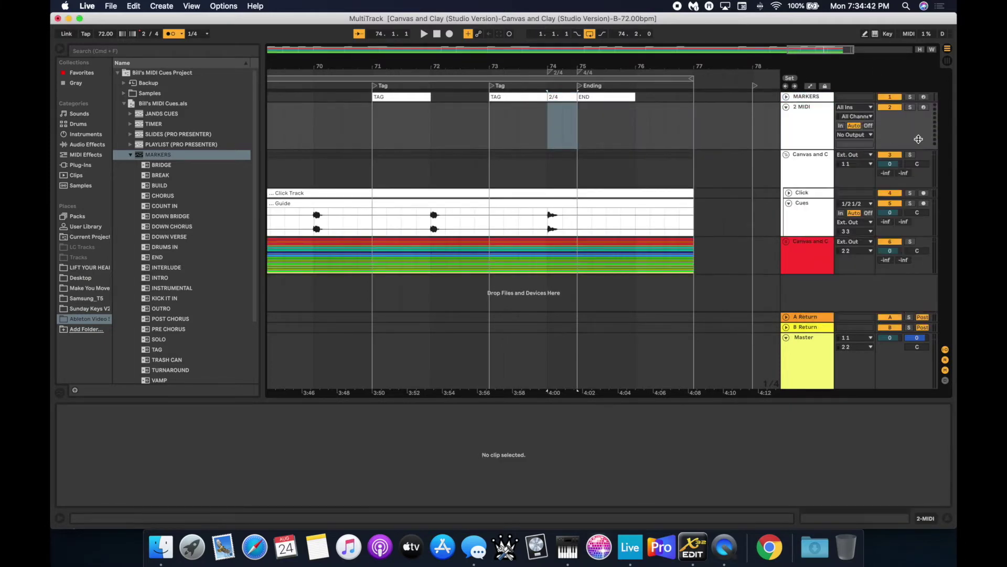
Step: Rename the new MIDI track MARKERS B and fold it
left_click(803, 115)
key("super+r")
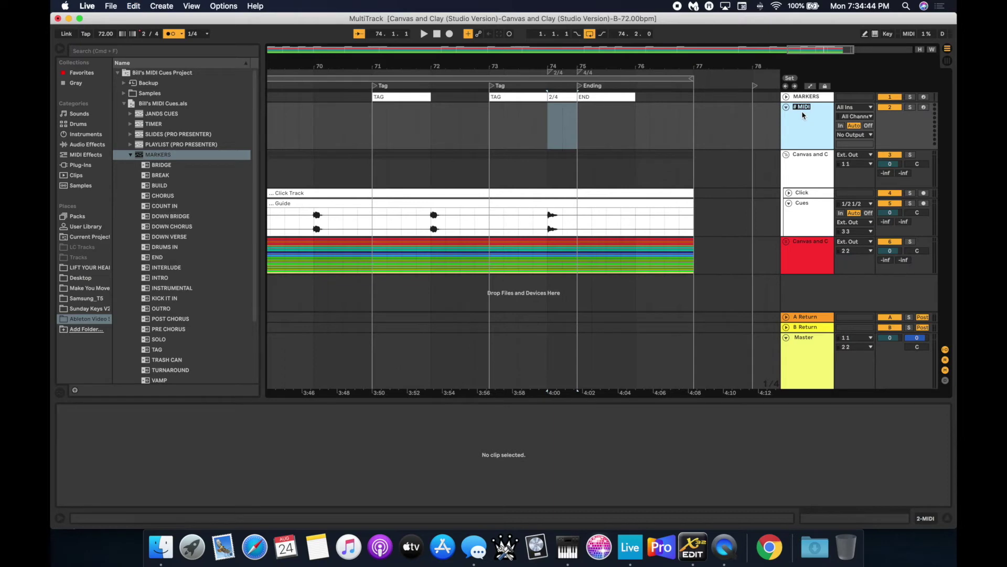
type("MARKERS B")
key("Return")
left_click(787, 108)
Step: Create an empty one-bar MIDI clip at bar 75 of the MARKERS B track, beneath the END clip, and name it 4/4
left_click_drag(579, 107, 635, 109)
key("super+shift+m")
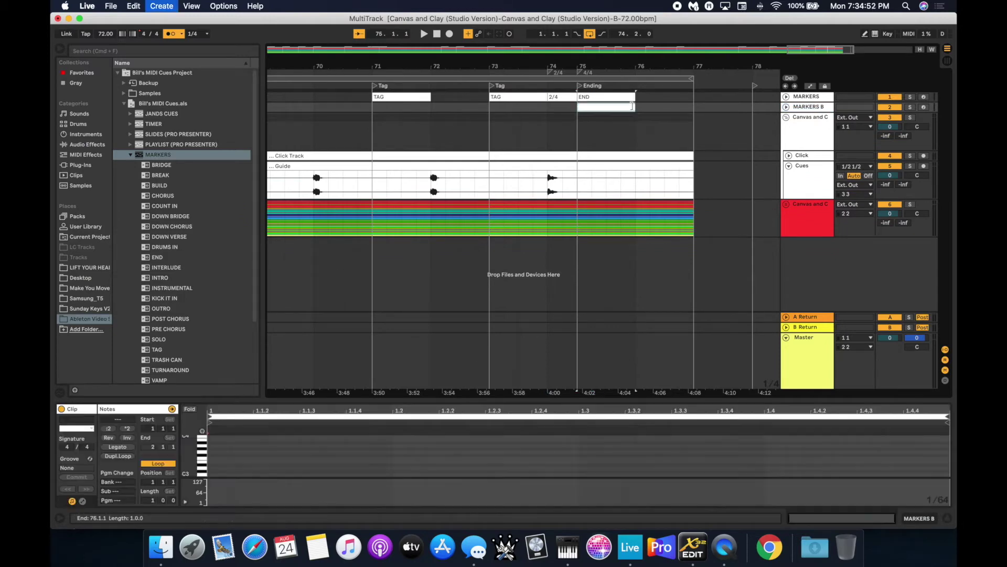
key("super+r")
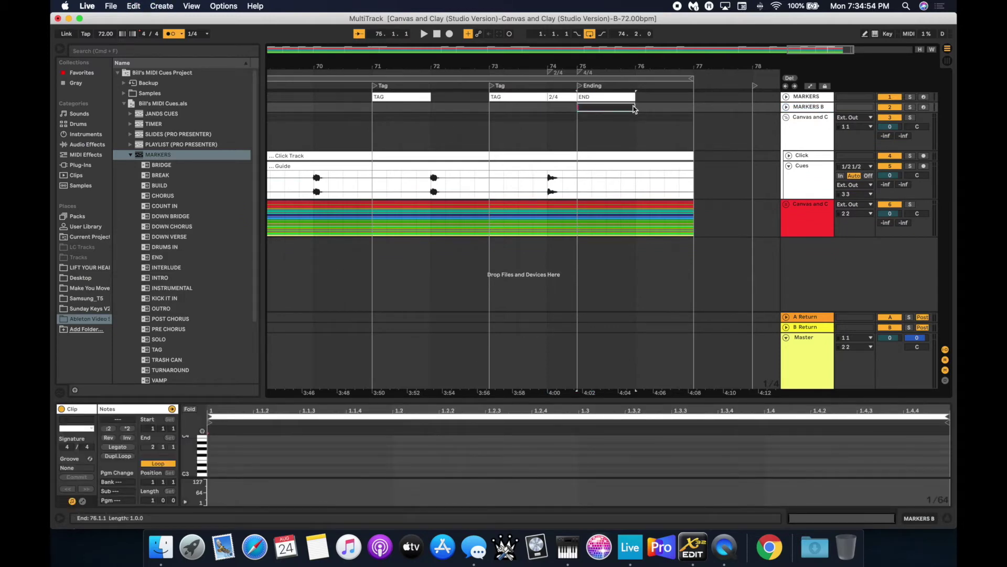
key("Return")
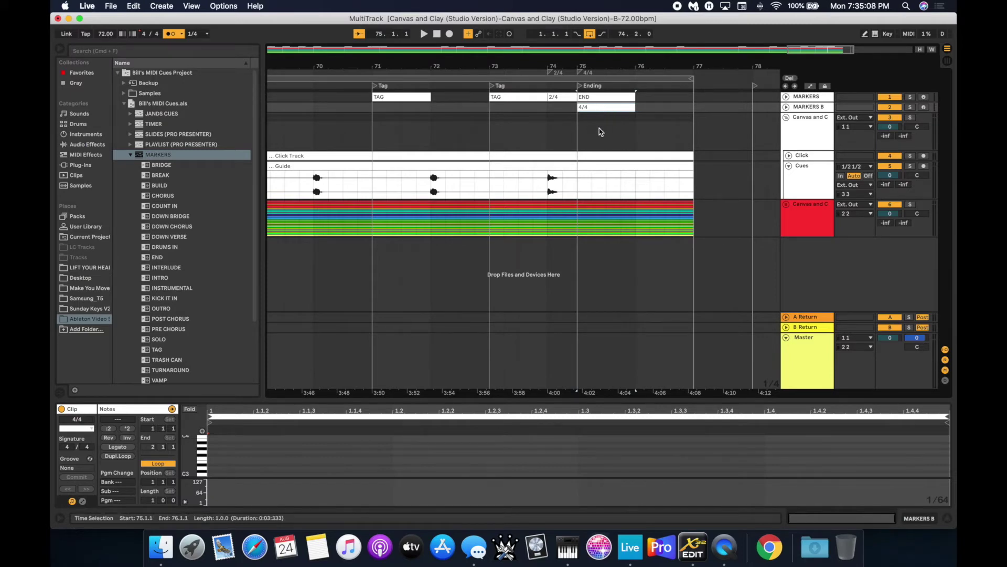
Step: Remove the MARKERS B track and fold the Canvas and Clay Ears group
scroll(541, 130, "left", 20)
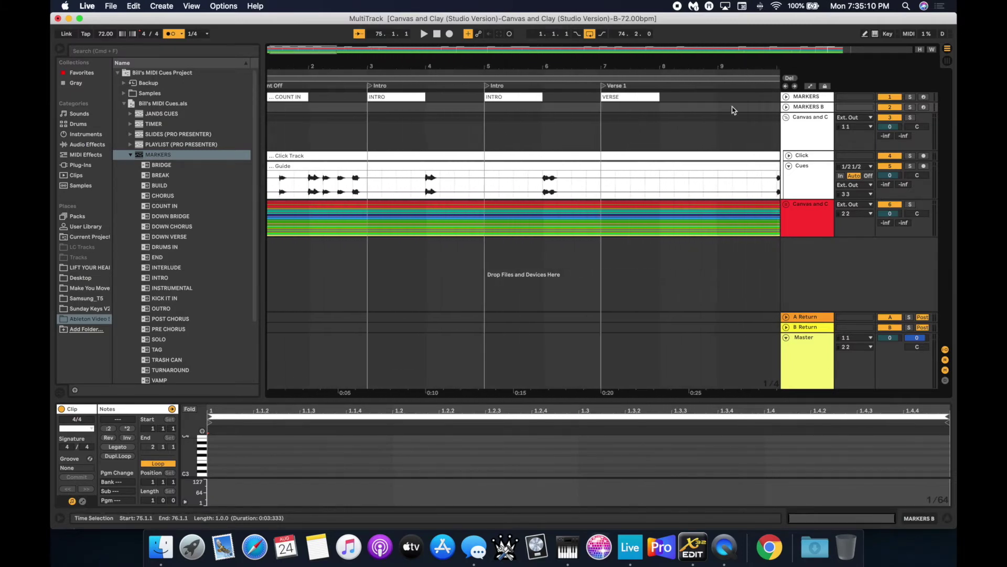
right_click(808, 108)
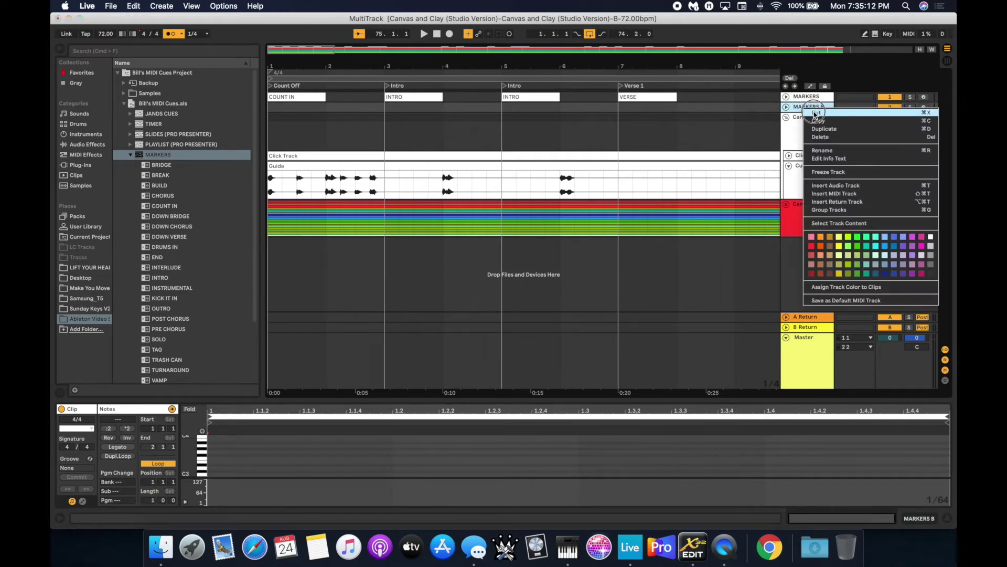
left_click(823, 120)
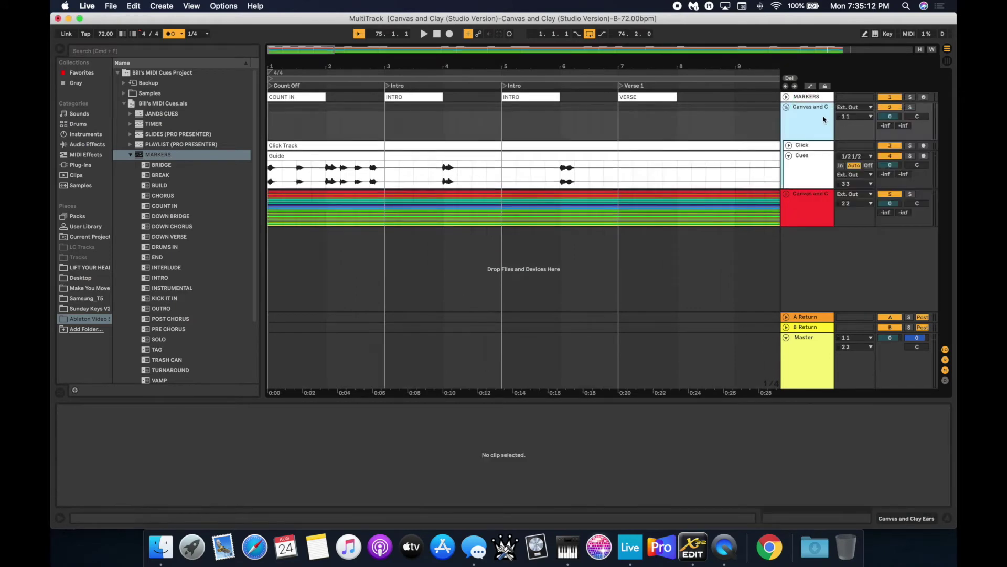
left_click(786, 108)
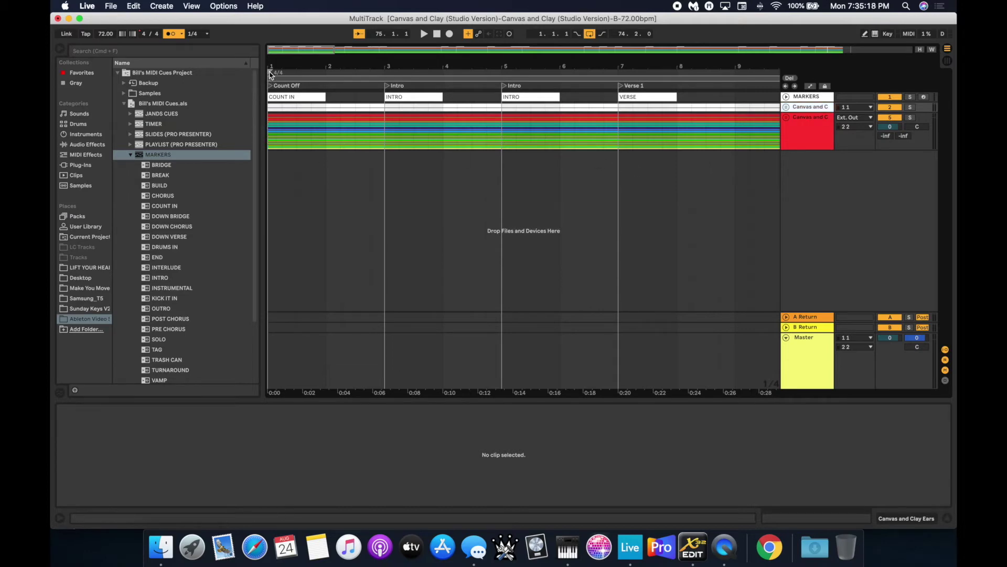
Step: Play the song from the ending and from the Count Off locator, and jump ahead to another section during playback
key("space")
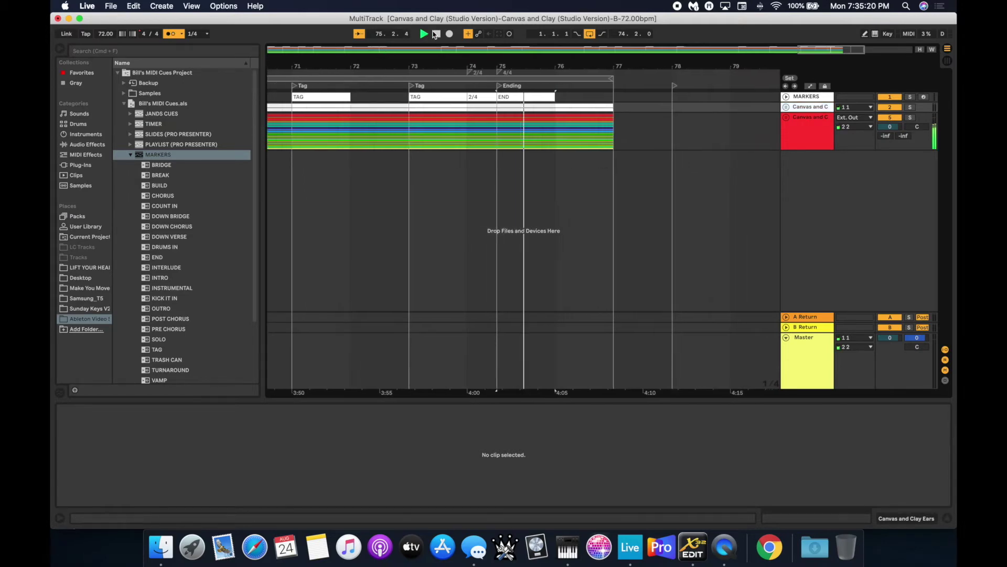
key("space")
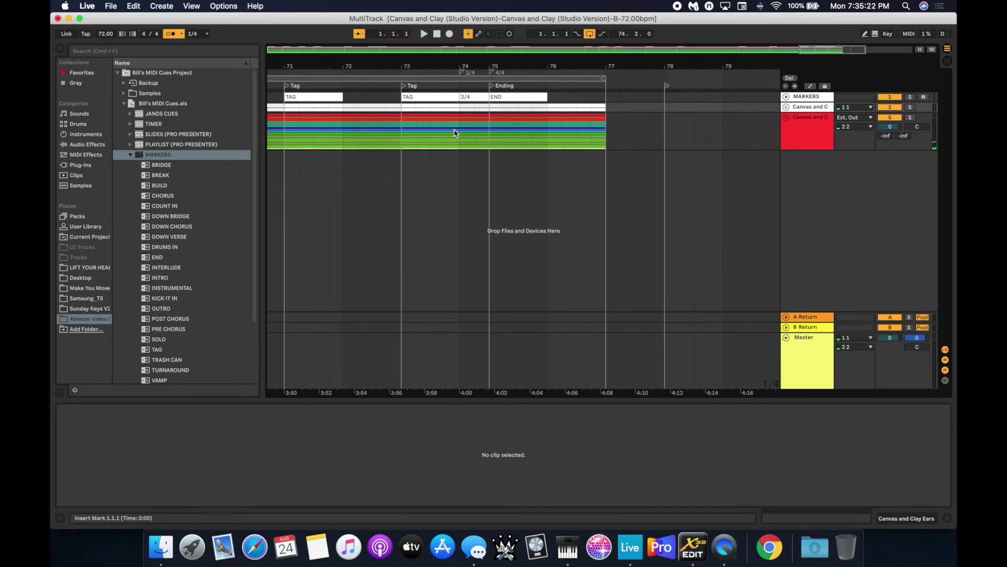
scroll(445, 173, "left", 20)
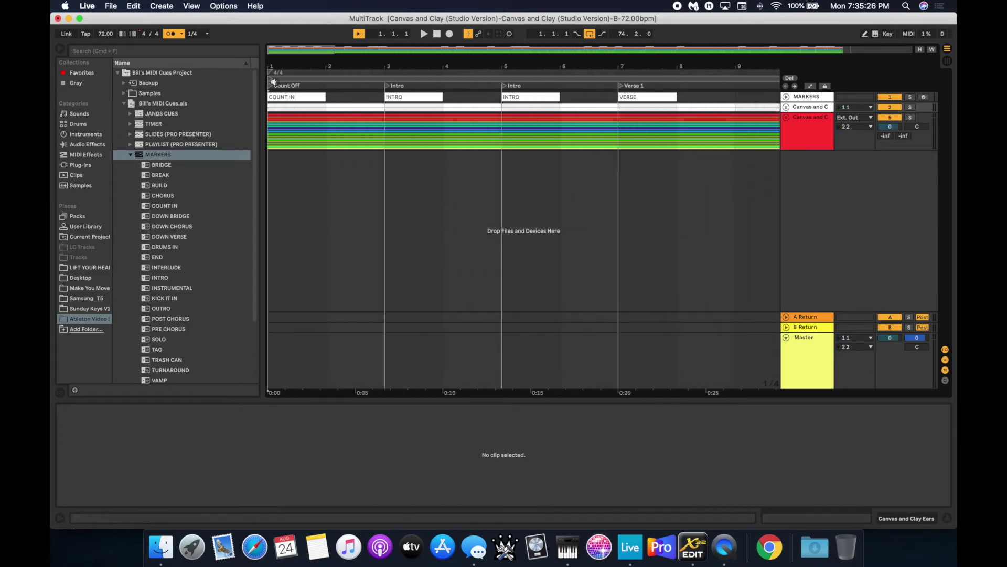
left_click(271, 89)
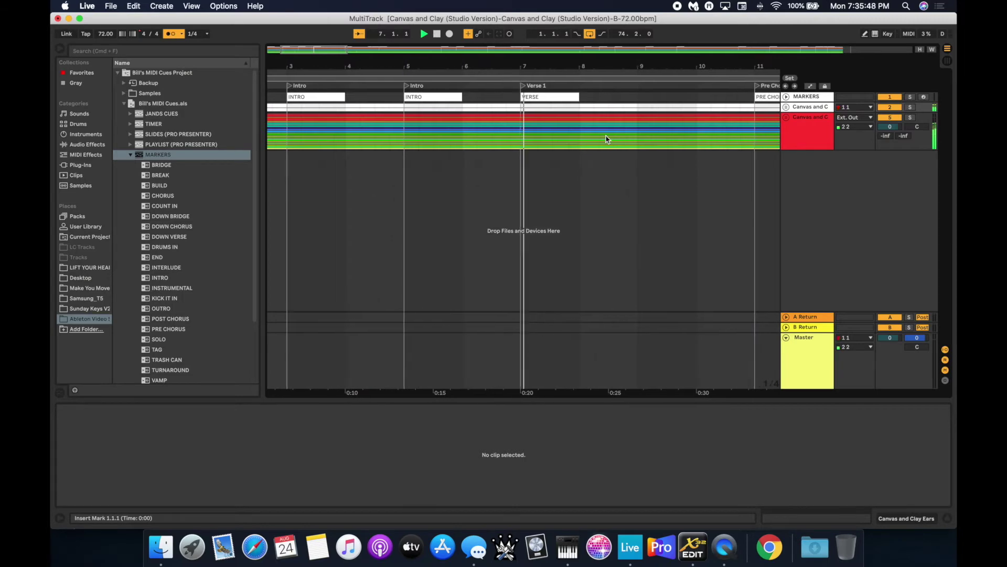
scroll(649, 199, "right", 10)
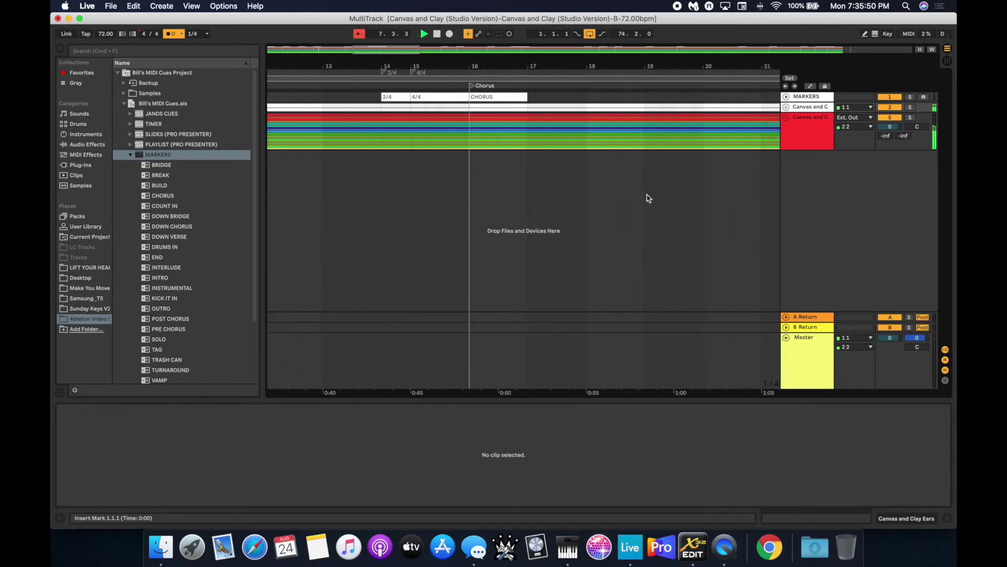
scroll(649, 198, "left", 3)
left_click(448, 85)
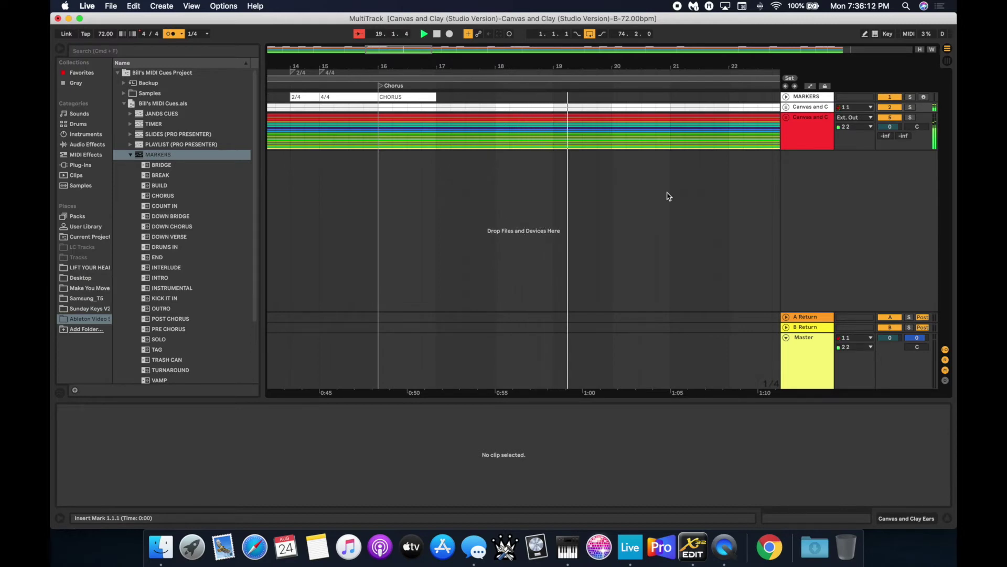
Step: Stop playback, turn off the arrangement loop and return the play position to the song's start
key("space")
left_click(590, 35)
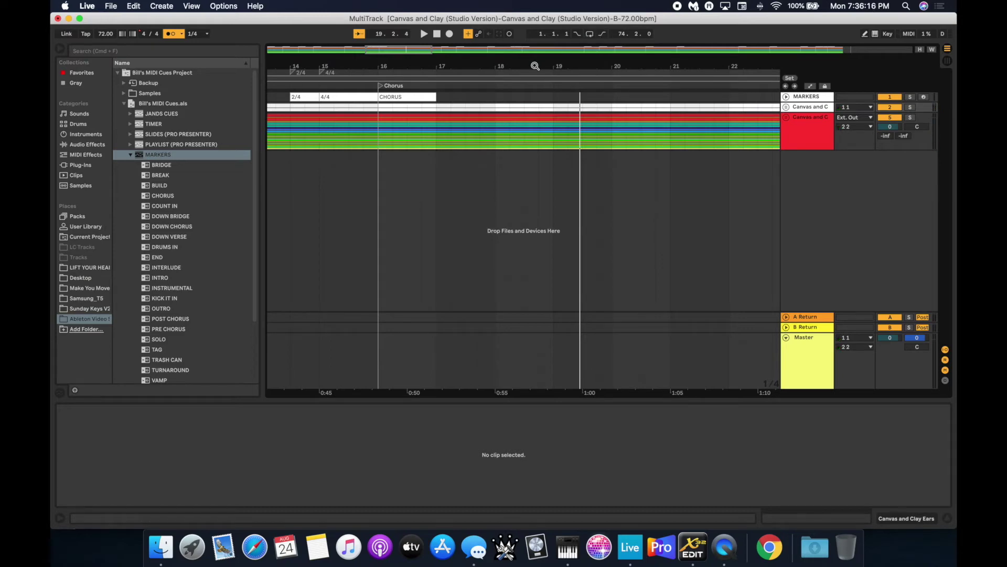
left_click(437, 35)
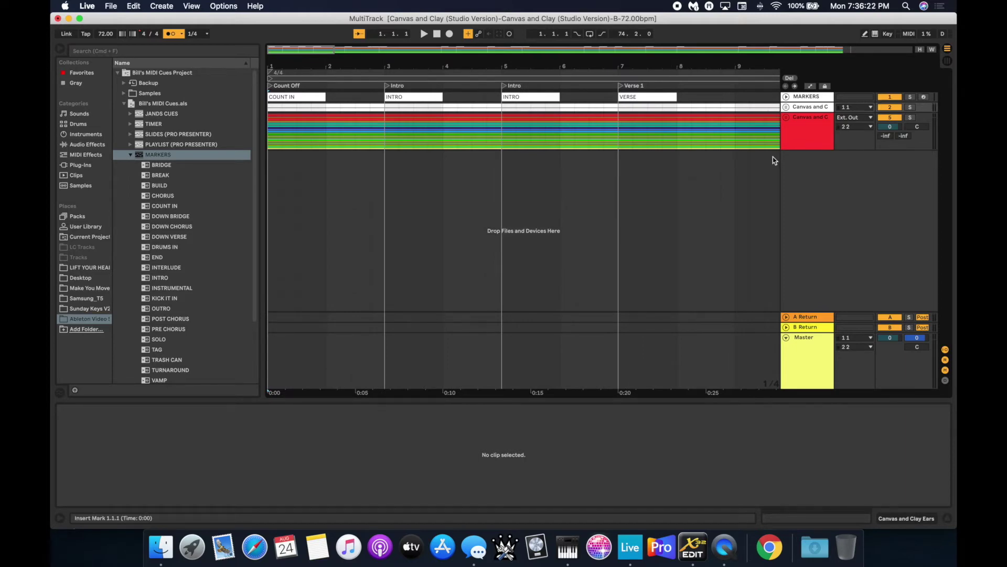
Step: Insert a new audio track below the folded Canvas and Clay Ears group and color it white
left_click(130, 155)
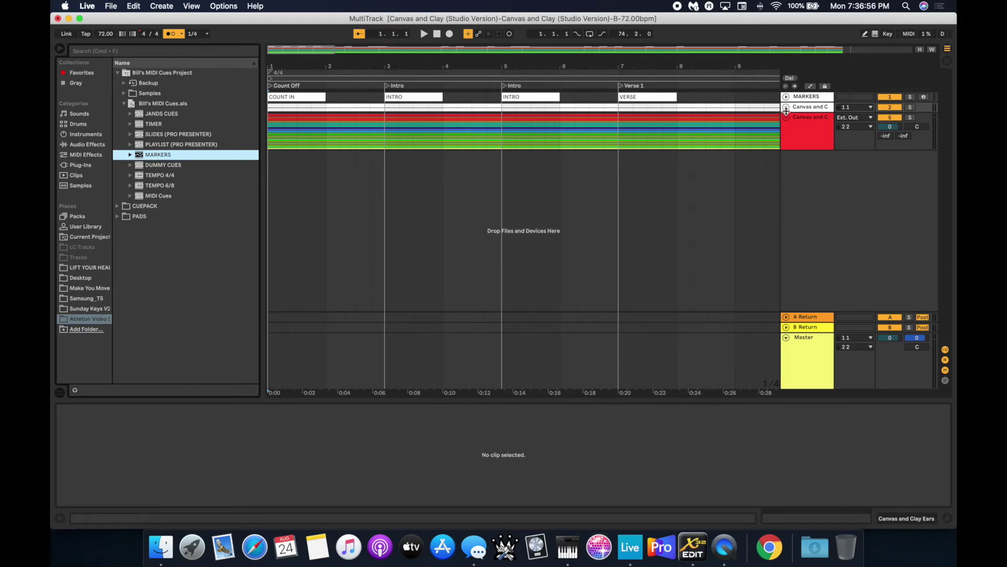
right_click(803, 107)
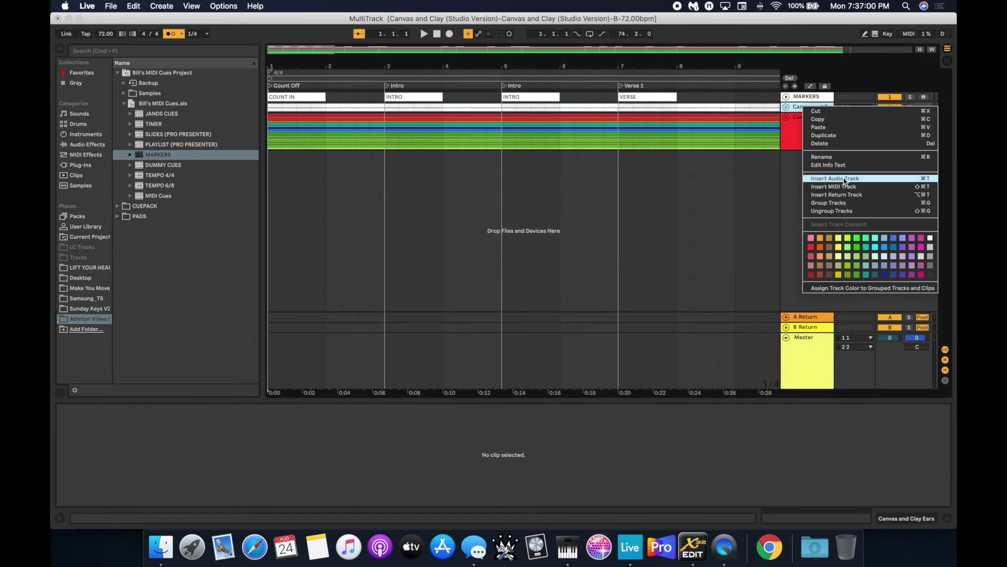
left_click(835, 179)
right_click(805, 130)
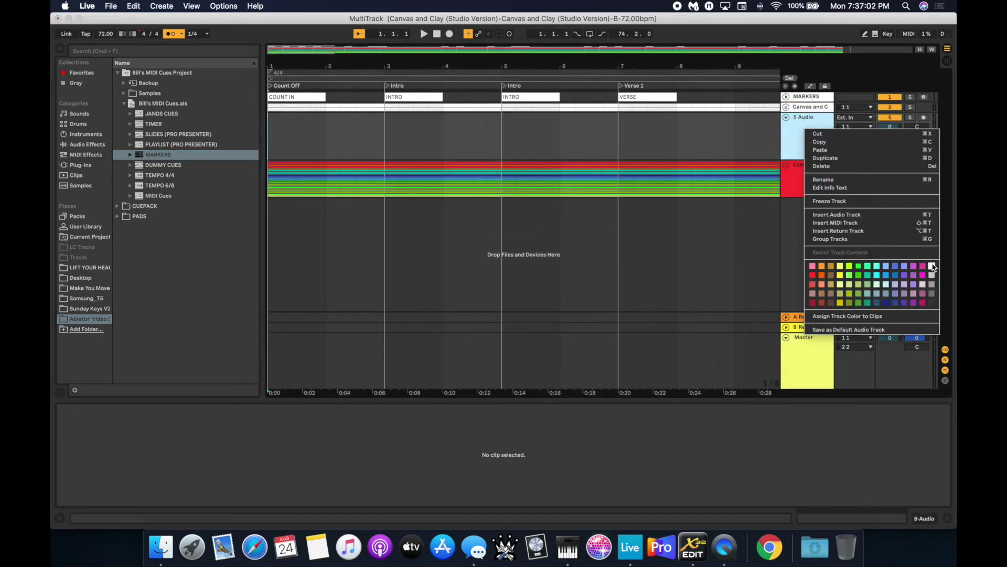
left_click(932, 266)
Step: Rename the new audio track TEMPO
left_click(809, 125)
key("super+r")
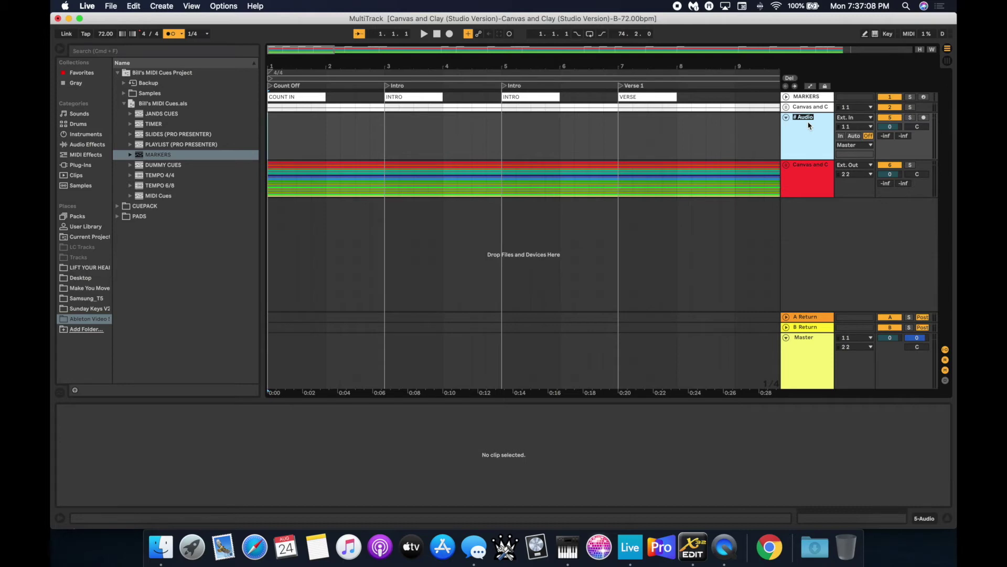
type("TEMPO")
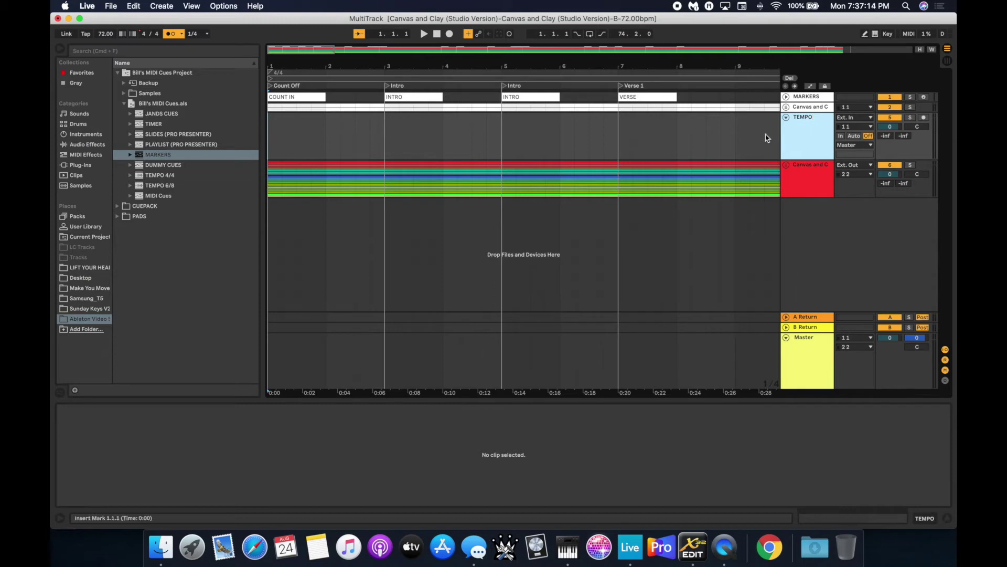
left_click(751, 134)
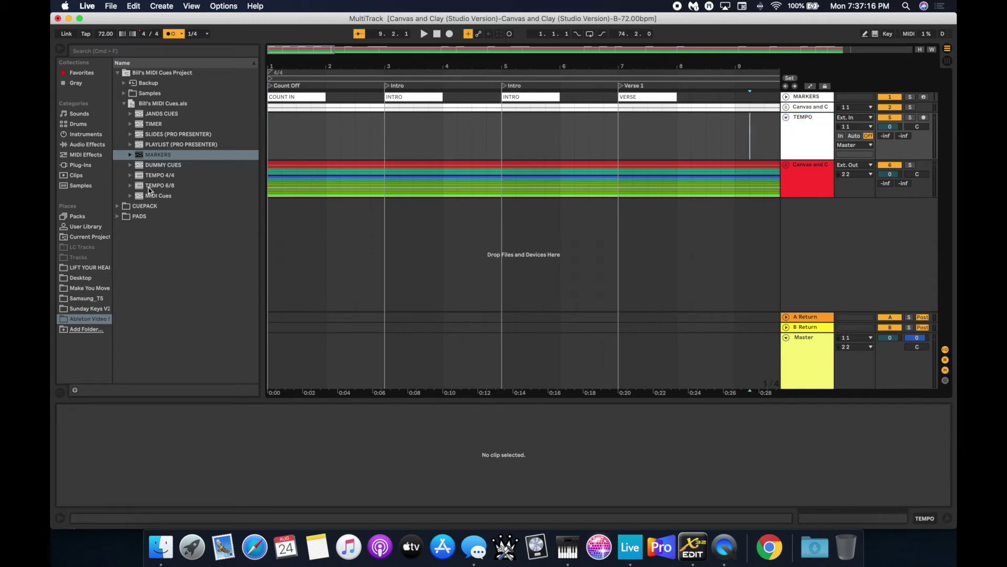
Step: Place the TEMPO 4/4 clip from the MIDI cues set at bar 1 of the TEMPO track
left_click(130, 176)
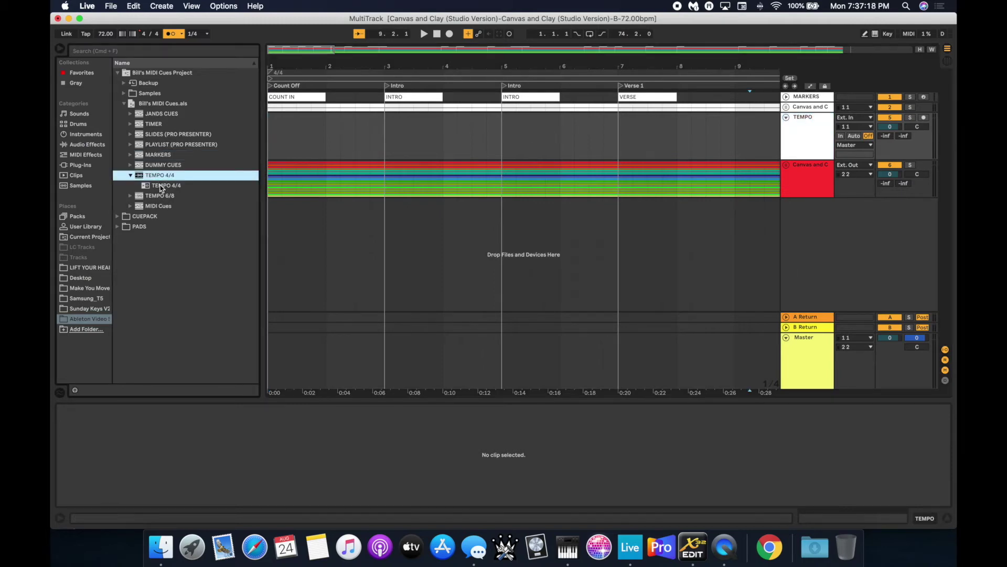
left_click(161, 187)
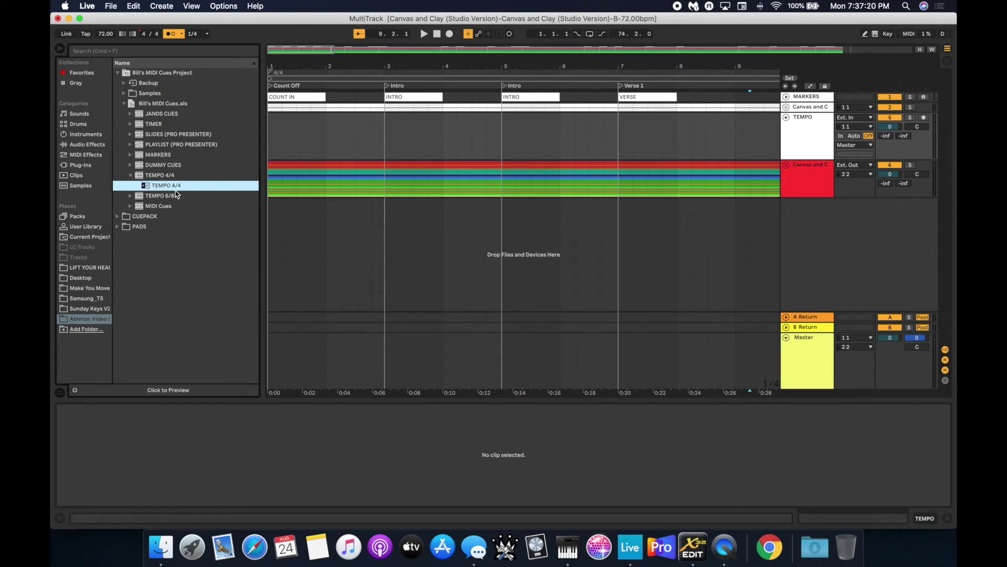
left_click_drag(161, 189, 273, 133)
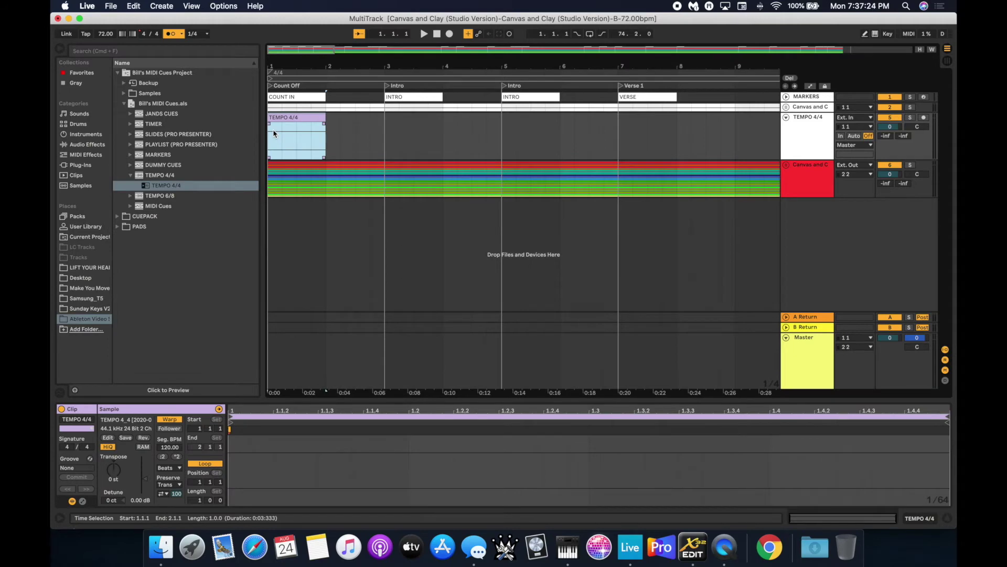
Step: Set the TEMPO 4/4 clip's segment tempo to 72 BPM
left_click(174, 449)
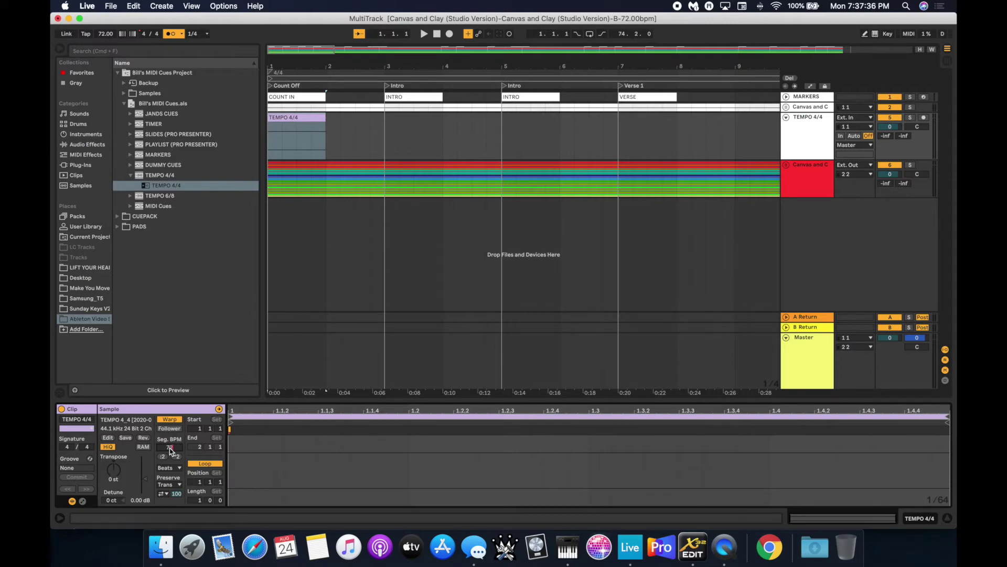
type("72")
key("Return")
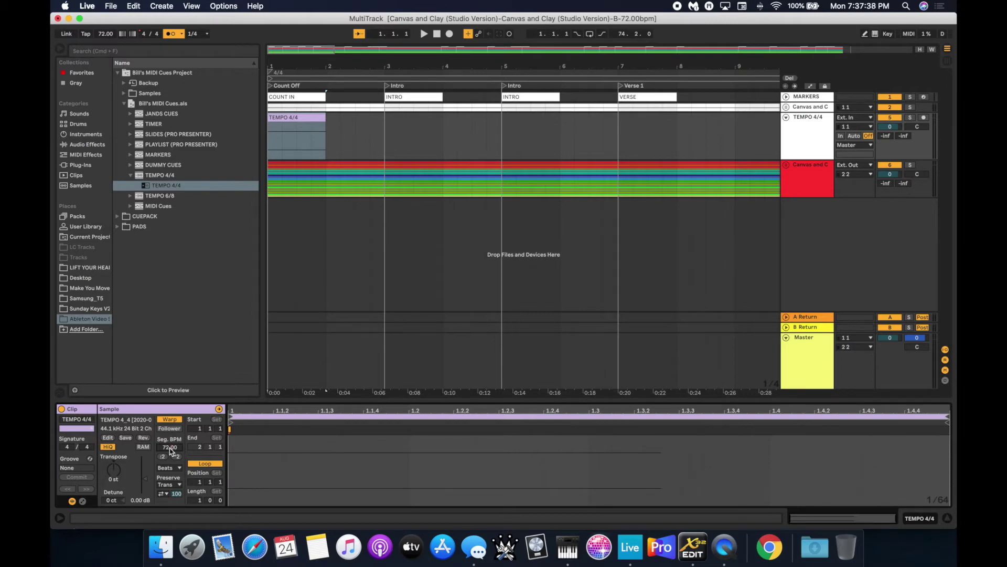
Step: Extend the looped TEMPO 4/4 clip from bar 1 through the first chorus to 20.2.1
left_click(326, 117)
left_click_drag(325, 117, 753, 134)
scroll(670, 164, "right", 6)
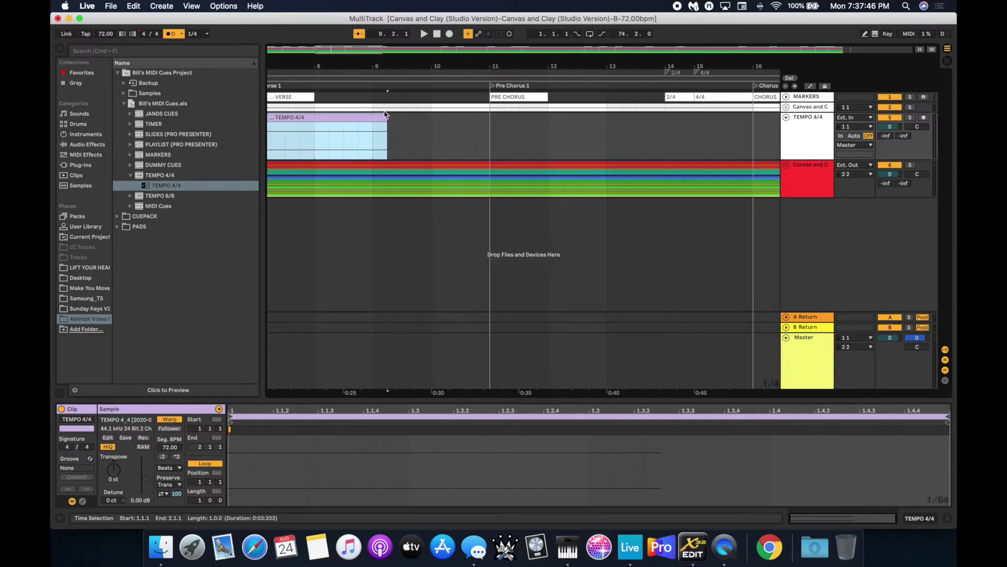
left_click_drag(387, 118, 725, 123)
scroll(725, 123, "right", 5)
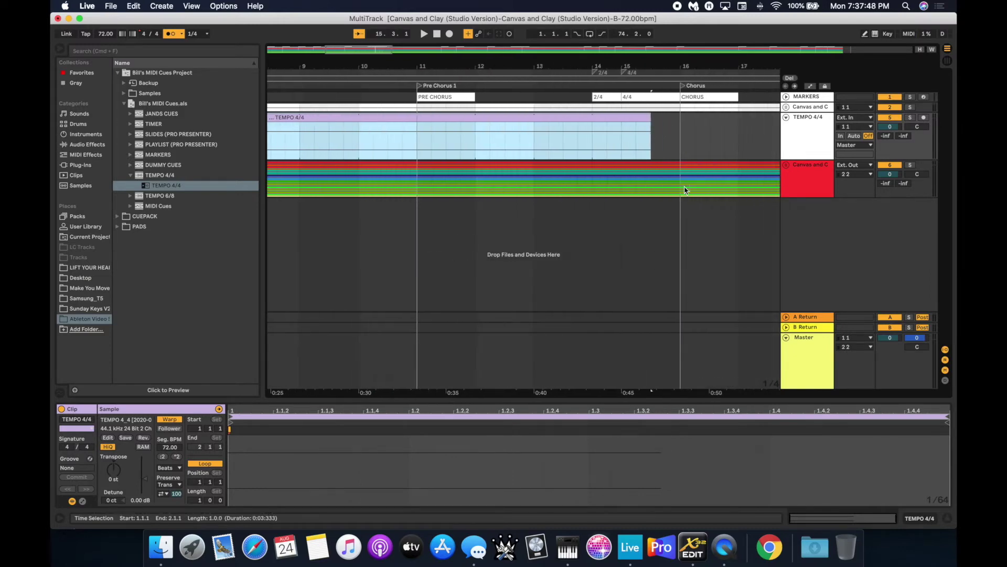
left_click_drag(459, 121, 736, 118)
scroll(558, 173, "right", 4)
scroll(558, 173, "right", 2)
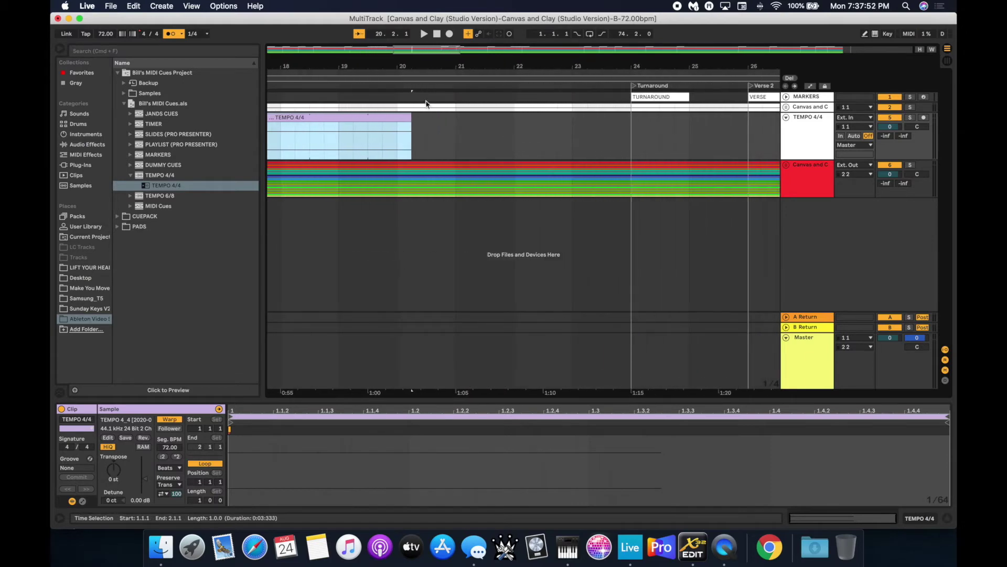
Step: Extend the TEMPO 4/4 clip through the second verse and interludes to the Pre Chorus 1 locator at bar 63
scroll(492, 185, "down", 5)
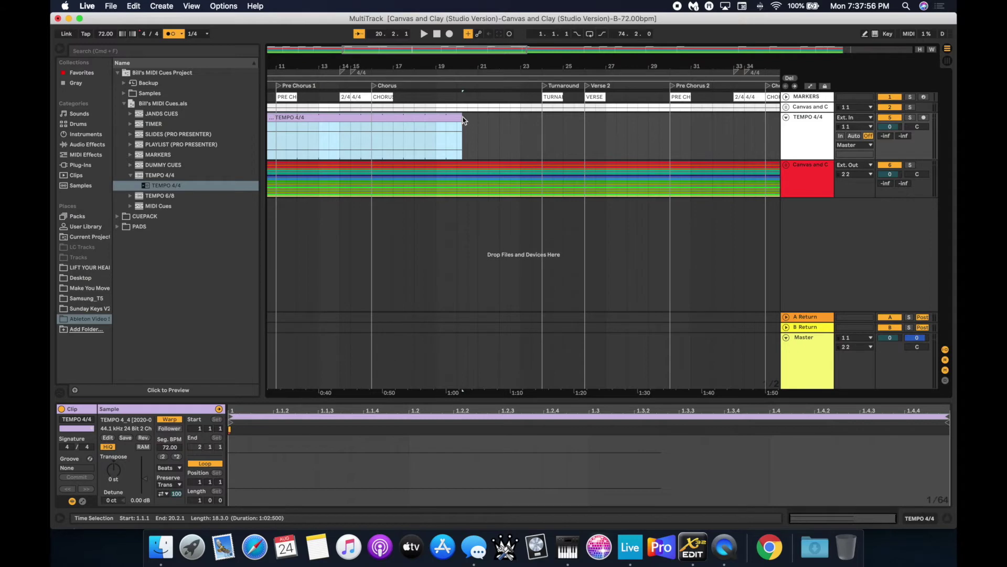
left_click_drag(463, 122, 703, 126)
scroll(661, 158, "right", 5)
scroll(651, 159, "right", 6)
left_click_drag(443, 121, 730, 123)
scroll(630, 161, "right", 2)
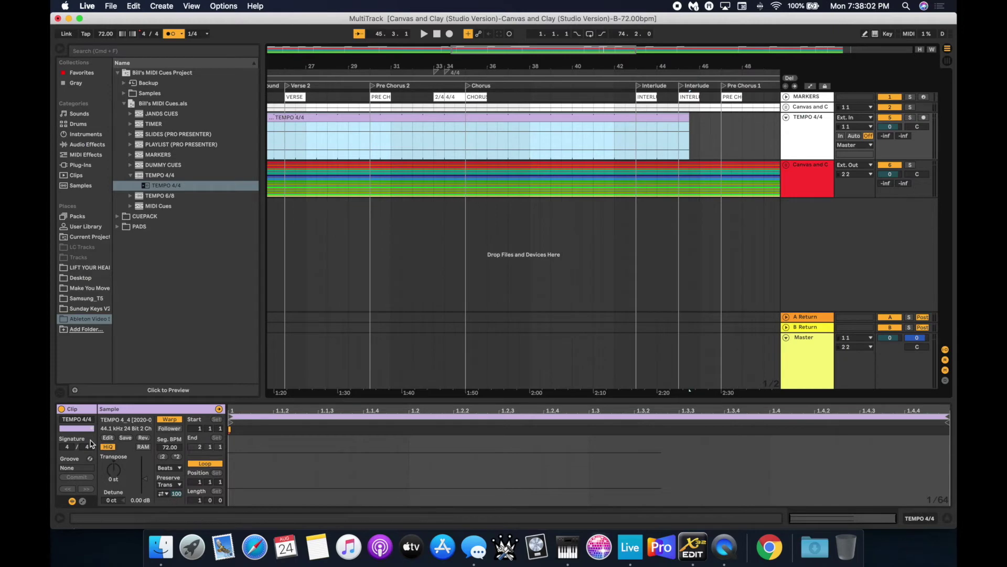
scroll(670, 176, "right", 15)
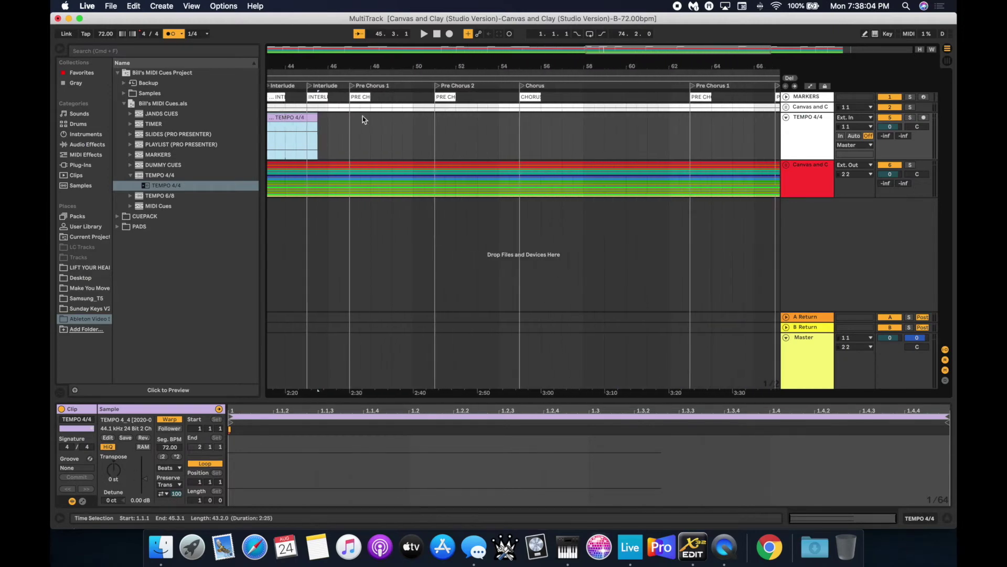
left_click_drag(288, 114, 661, 134)
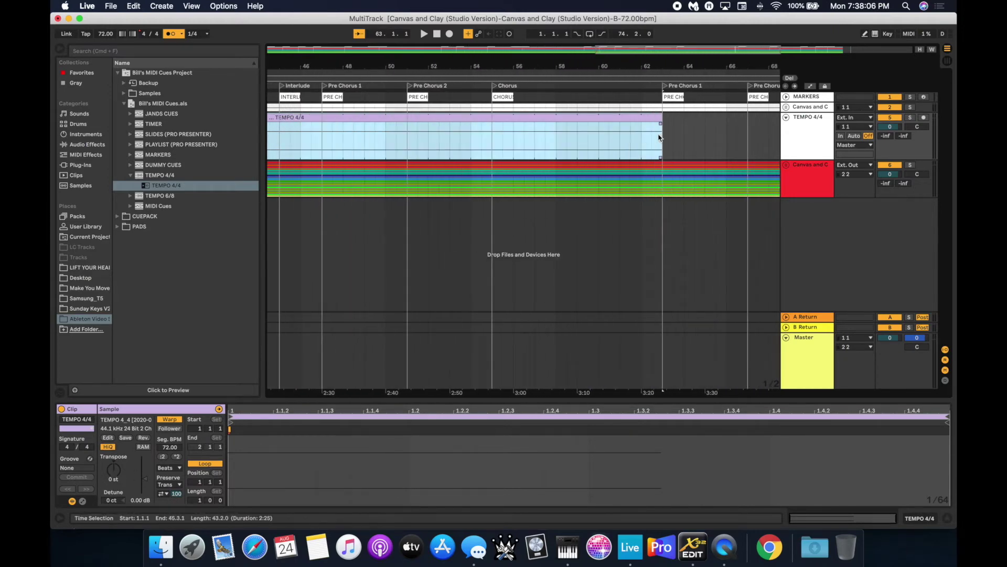
Step: Extend the TEMPO 4/4 clip to the end of the stems at bar 77 and color it white
scroll(660, 137, "down", 4)
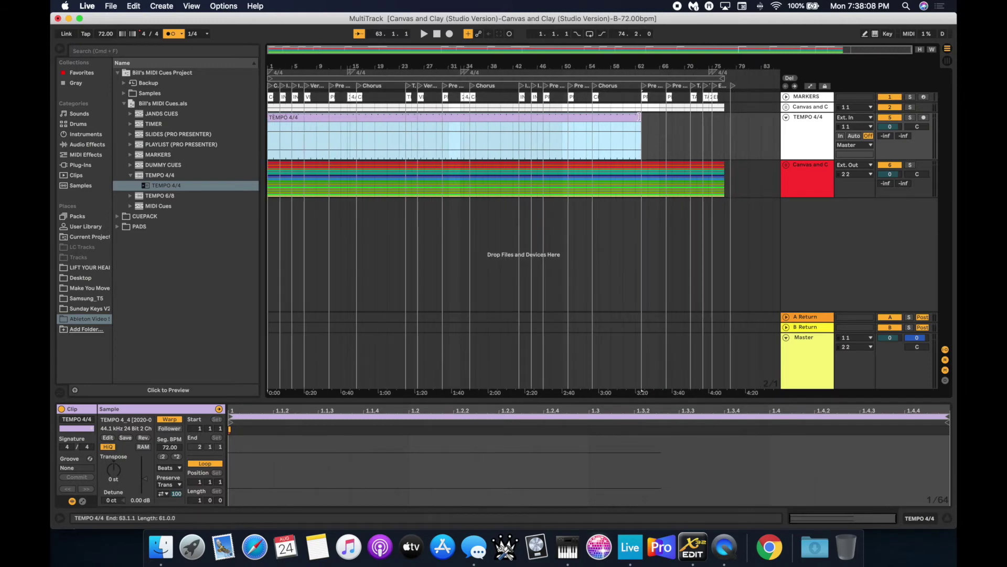
left_click_drag(641, 118, 720, 116)
scroll(721, 117, "up", 8)
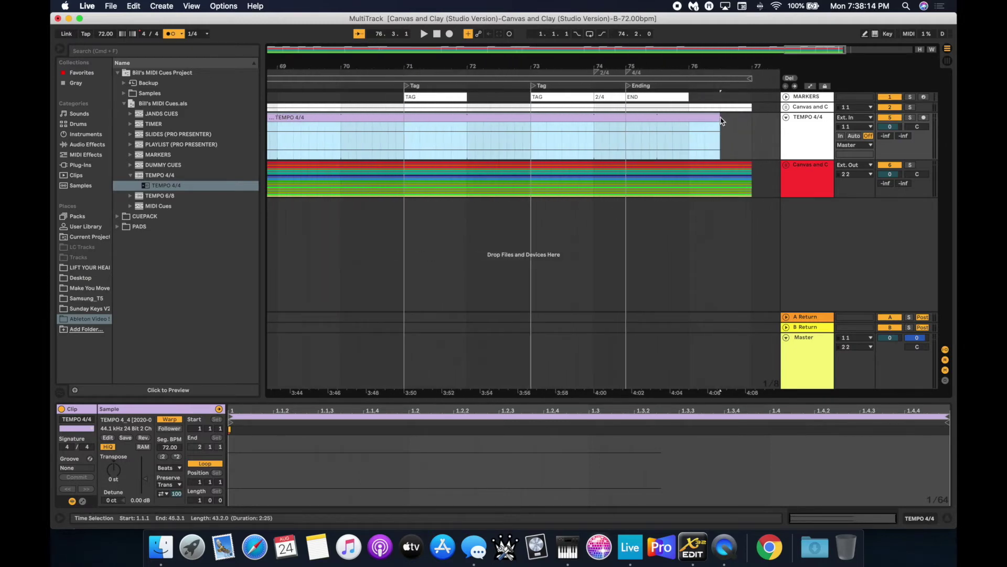
left_click_drag(718, 117, 626, 118)
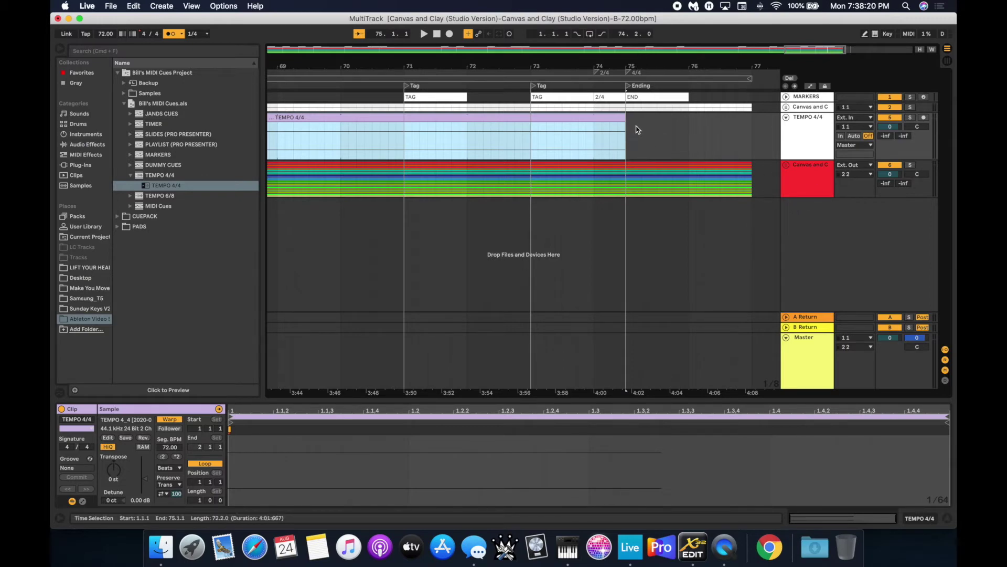
left_click_drag(625, 117, 753, 130)
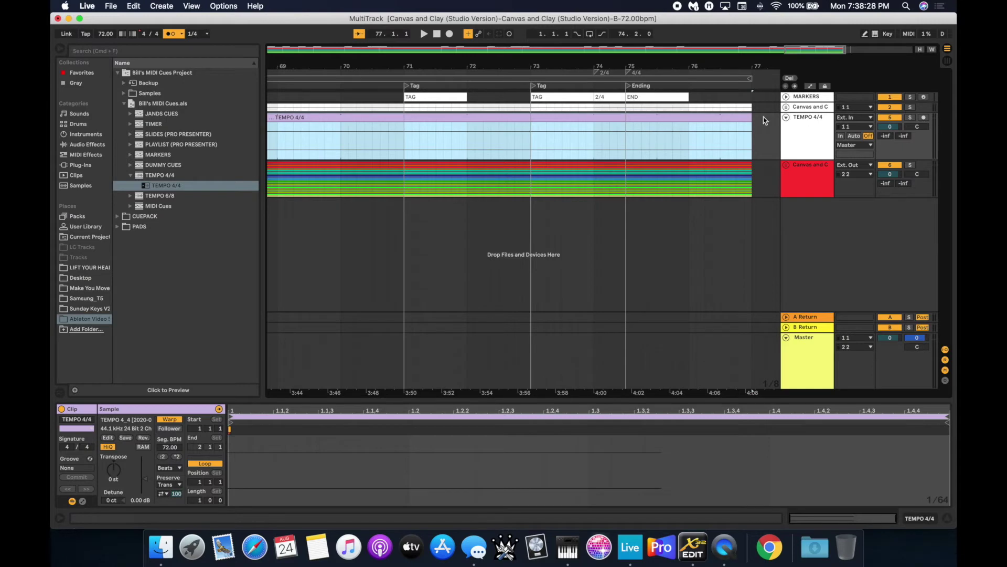
right_click(552, 115)
left_click(682, 356)
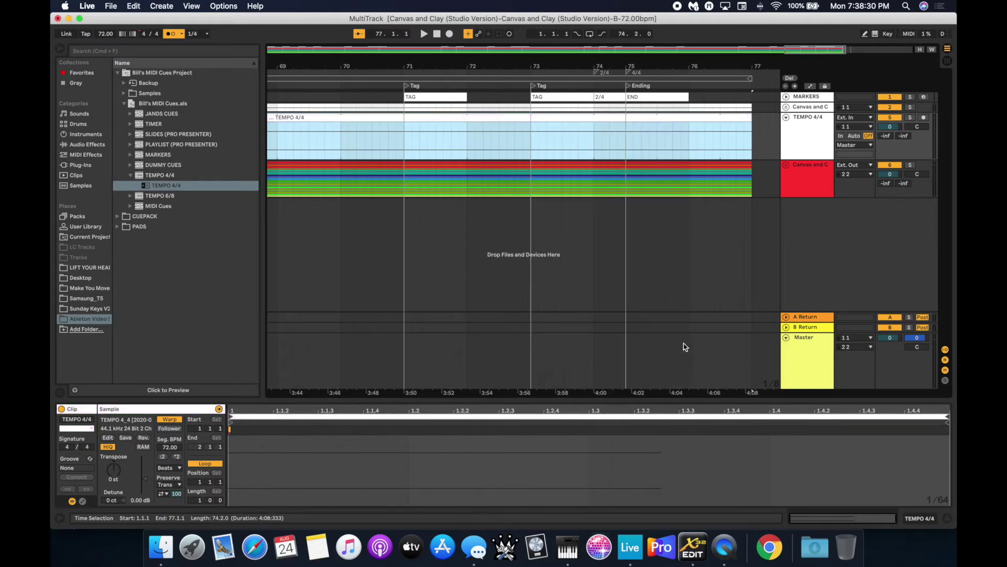
Step: Fold the TEMPO 4/4 track and move it into the Canvas and Clay Ears group, directly above the Click track
left_click(786, 117)
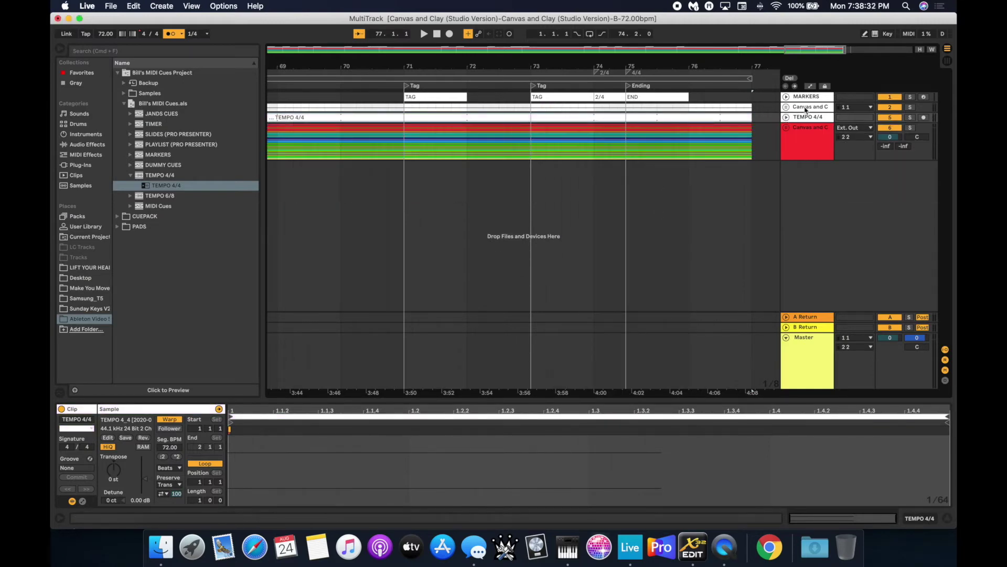
left_click(786, 107)
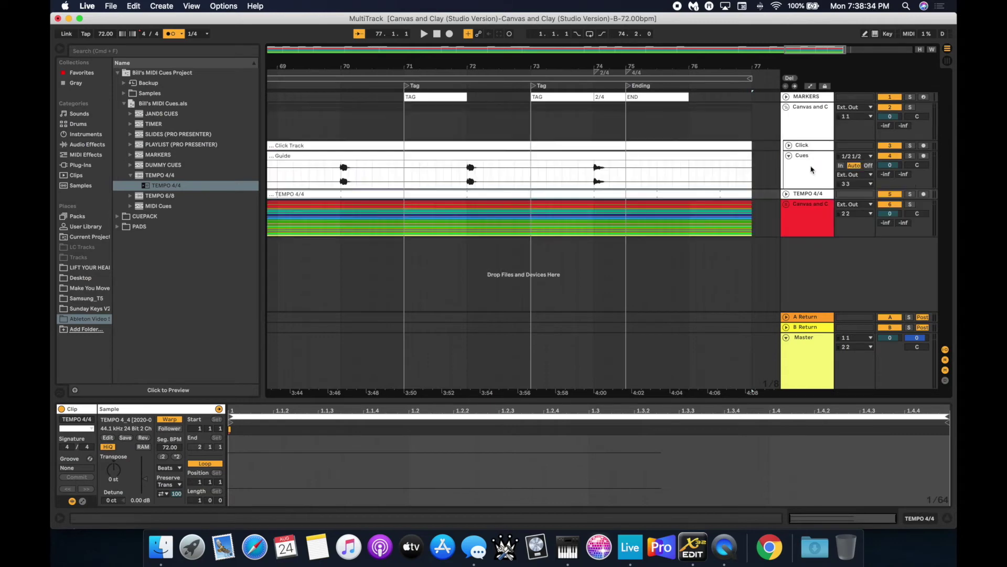
left_click_drag(806, 197, 841, 130)
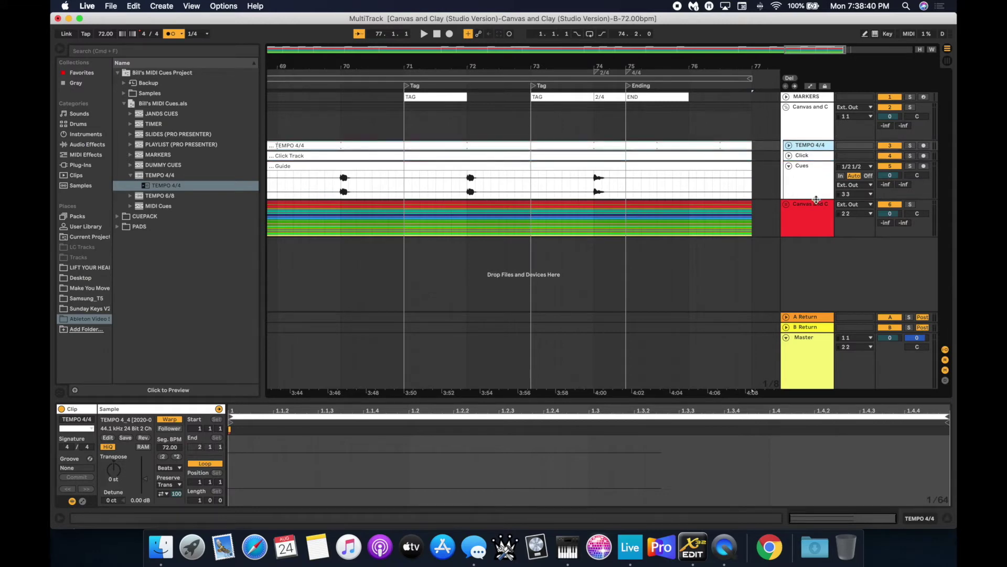
Step: Unfold the Click and TEMPO 4/4 tracks to compare the tempo clip with the click audio
left_click(789, 155)
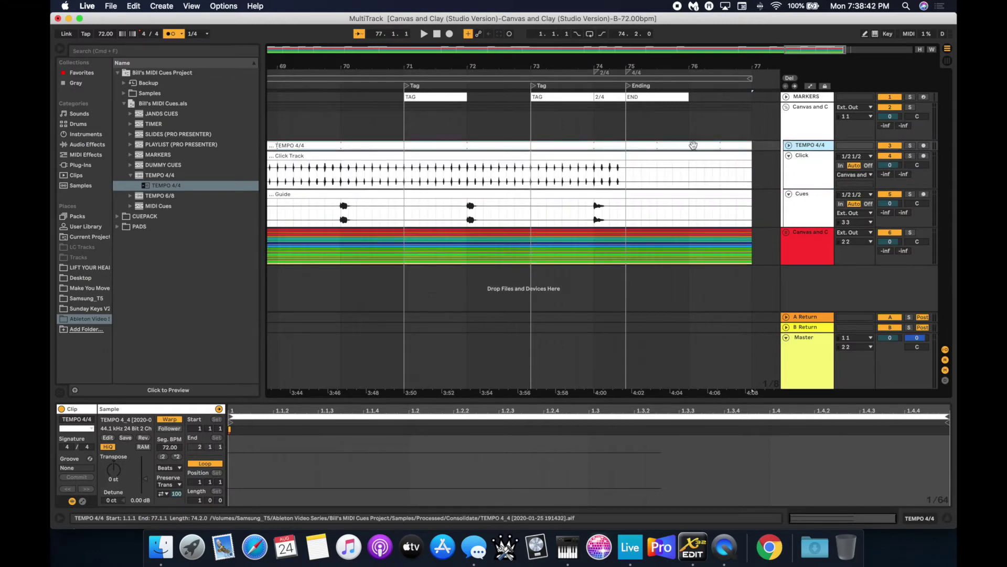
left_click(789, 147)
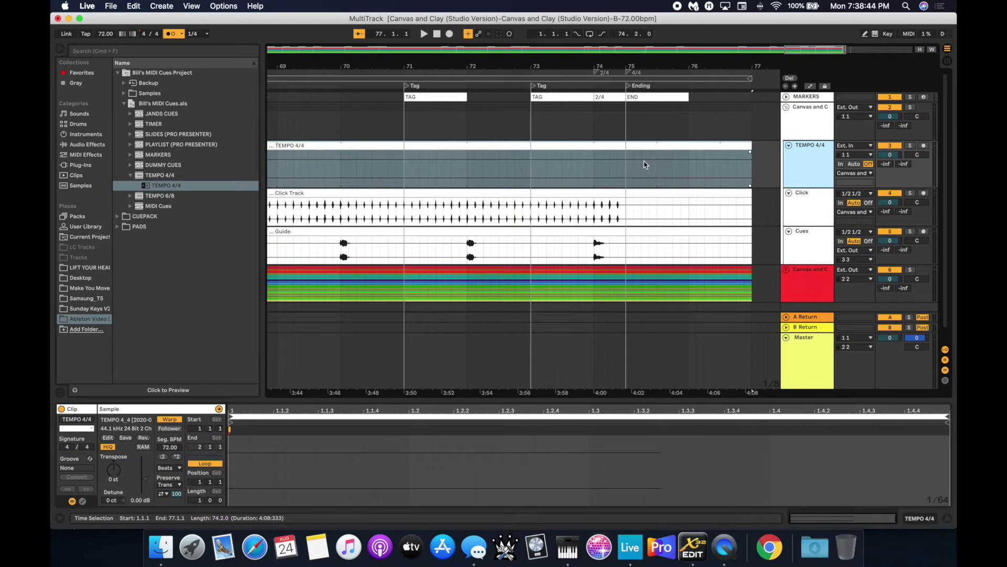
left_click(640, 162)
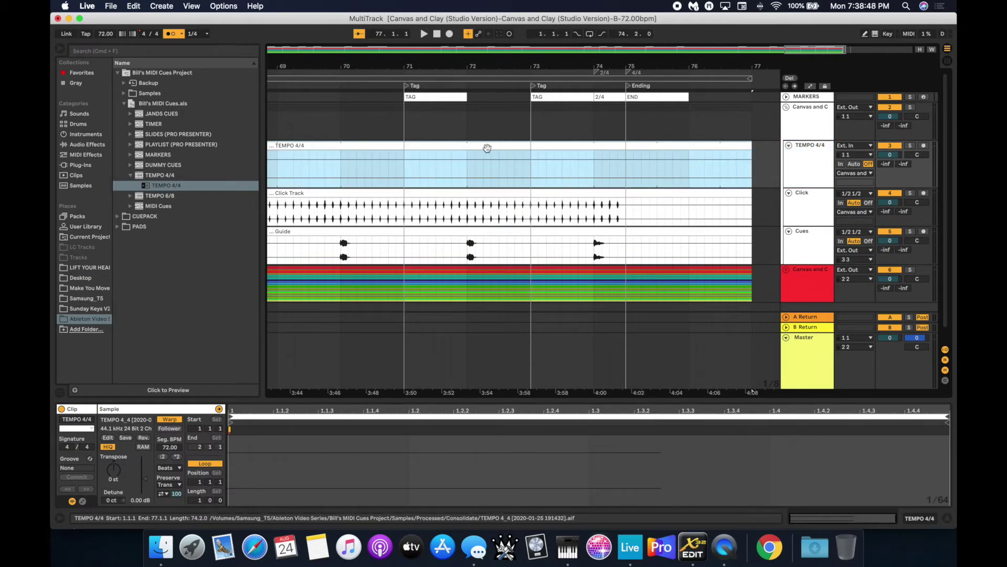
Step: Fold the TEMPO 4/4, Click and Cues tracks and collapse the Ears group that contains them
left_click(788, 147)
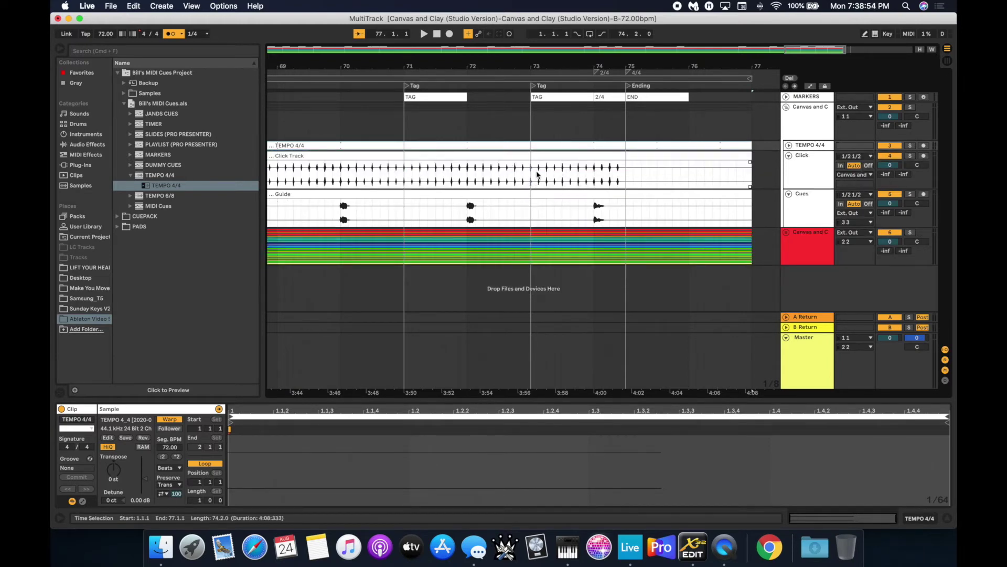
left_click(789, 156)
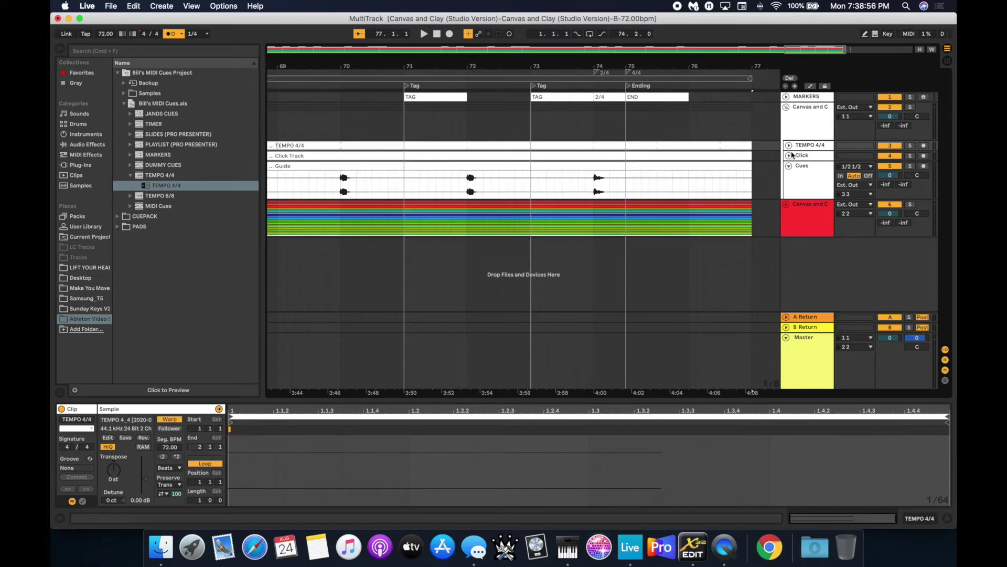
left_click(788, 166)
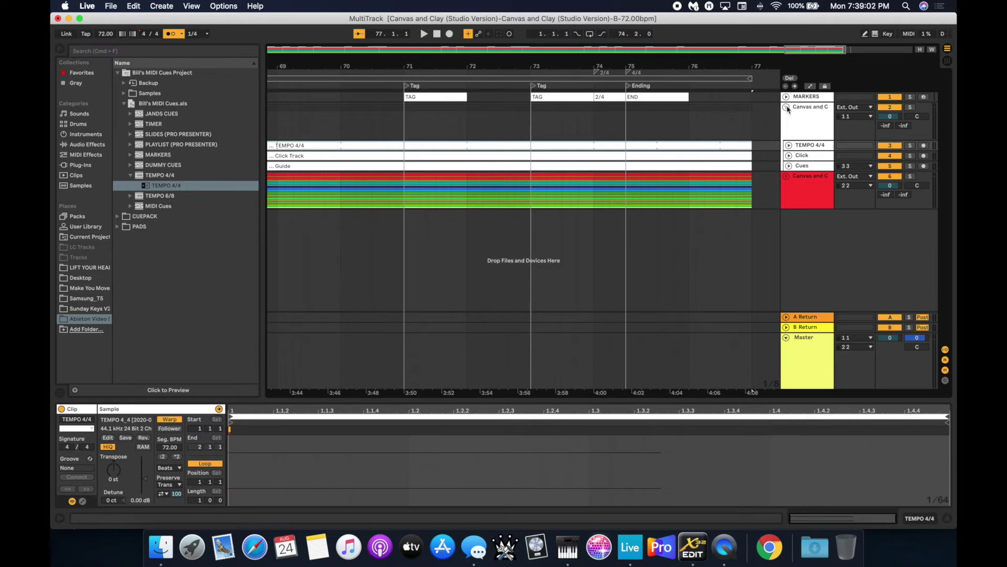
left_click(807, 167)
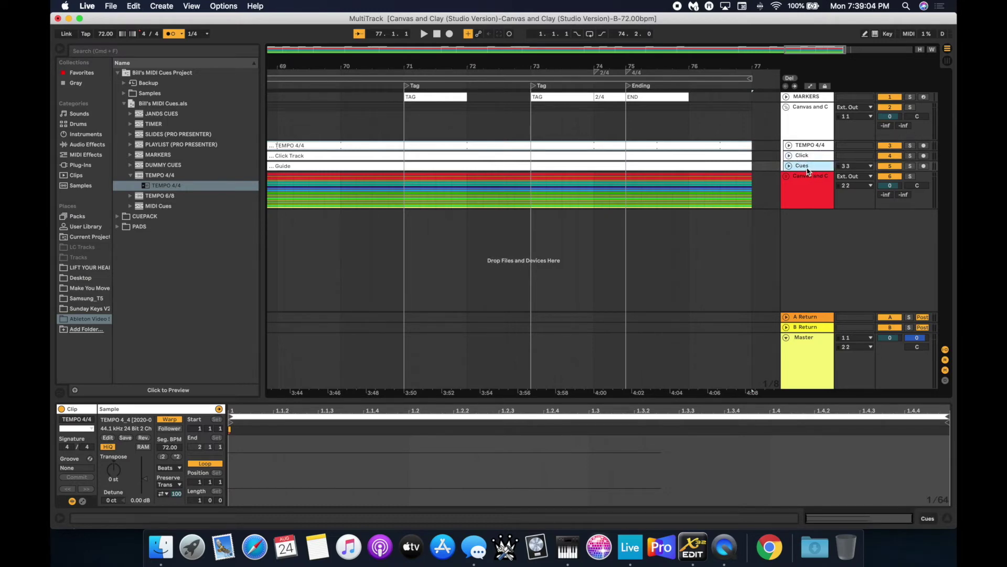
left_click(786, 108)
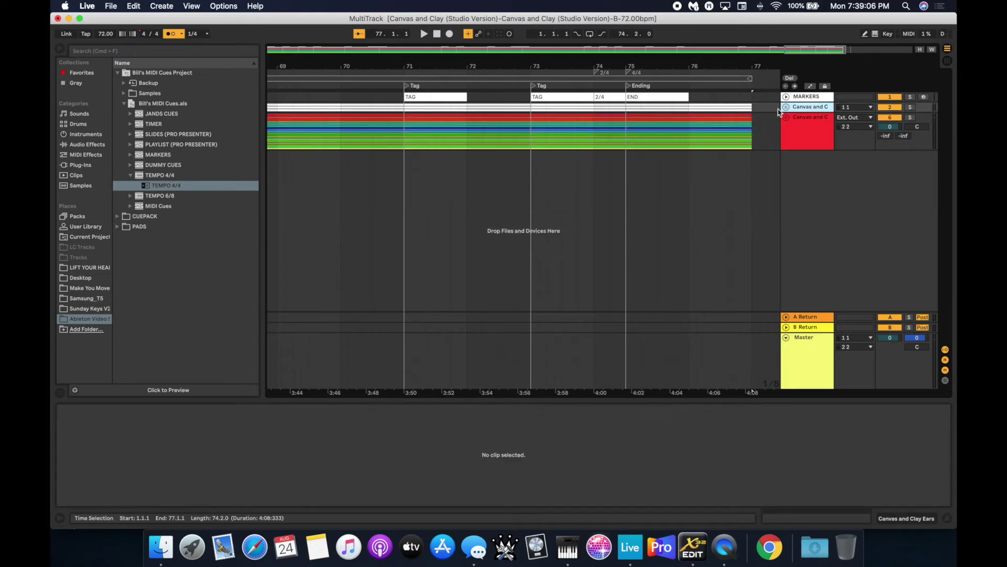
Step: Return to the song's start and review the section markers and the tracks inside the Ears and Stems groups
scroll(582, 184, "left", 15)
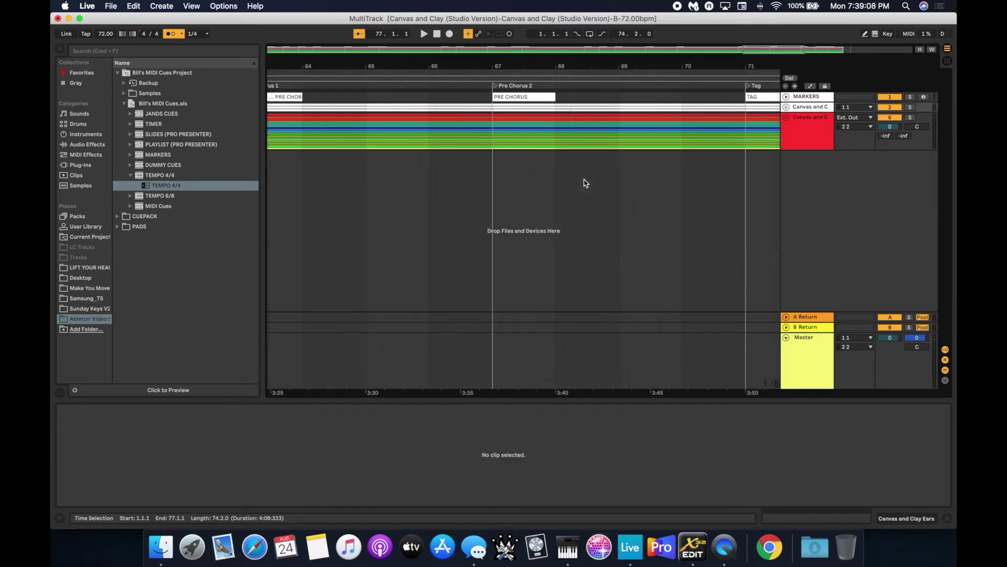
scroll(595, 183, "left", 12)
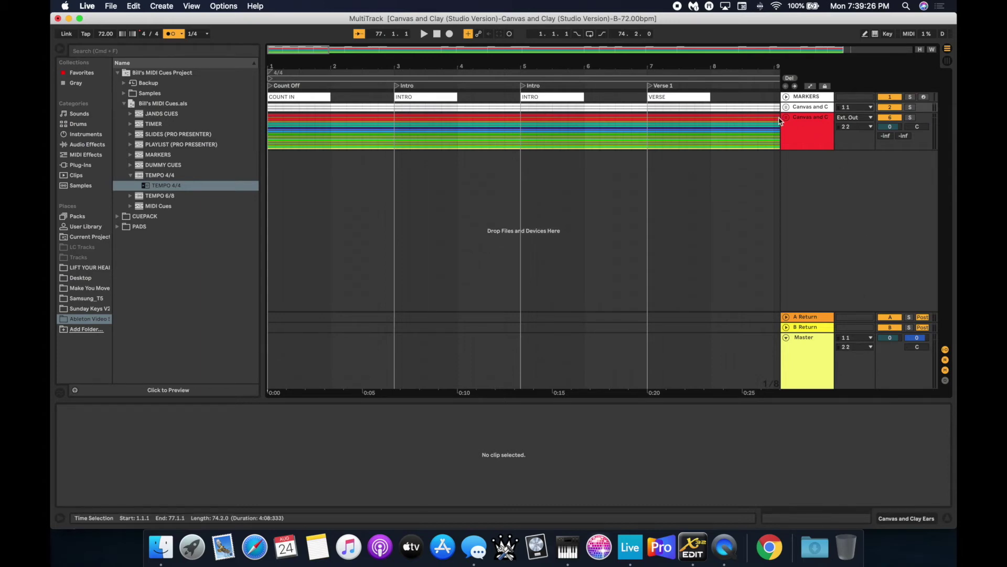
left_click(649, 86)
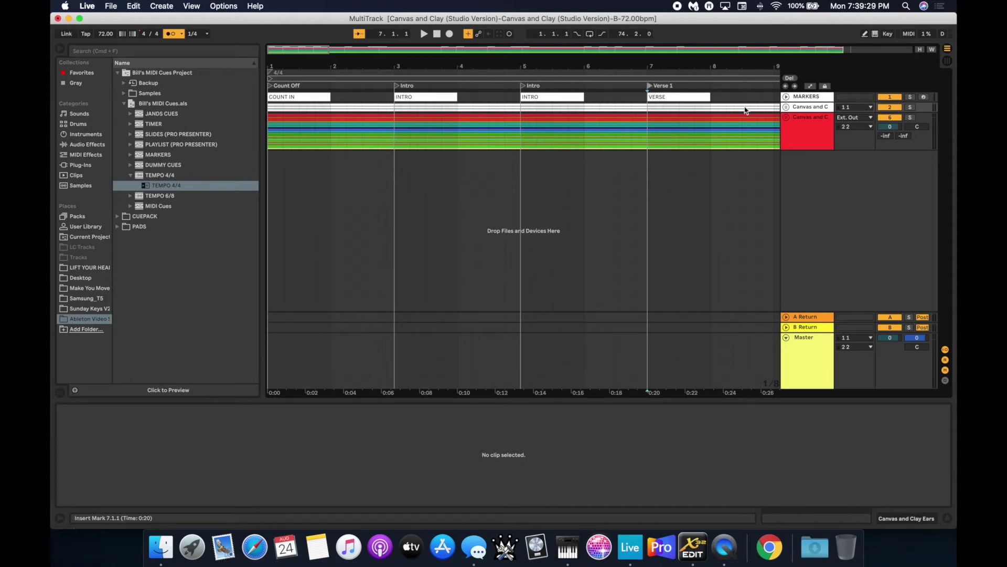
left_click(786, 107)
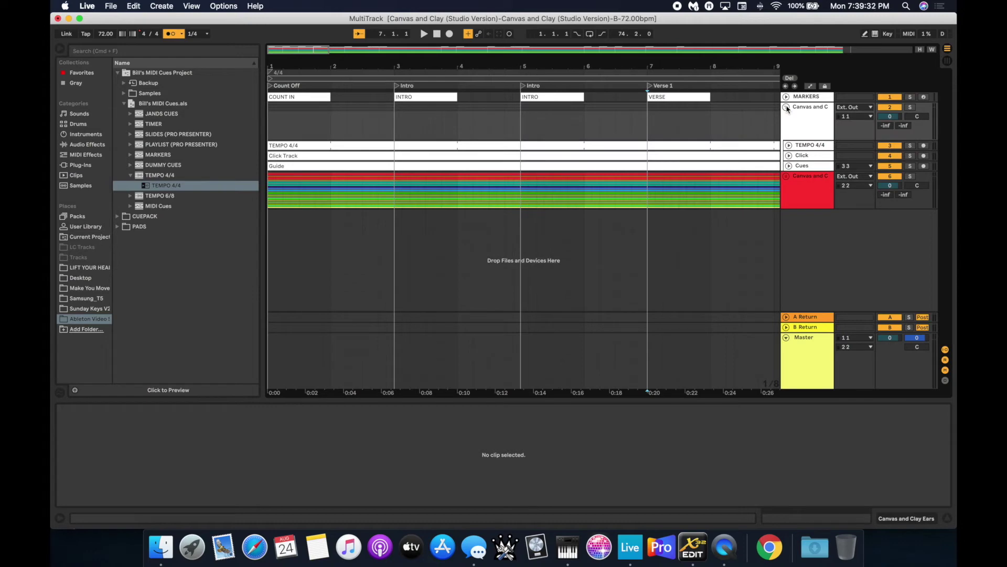
left_click(786, 108)
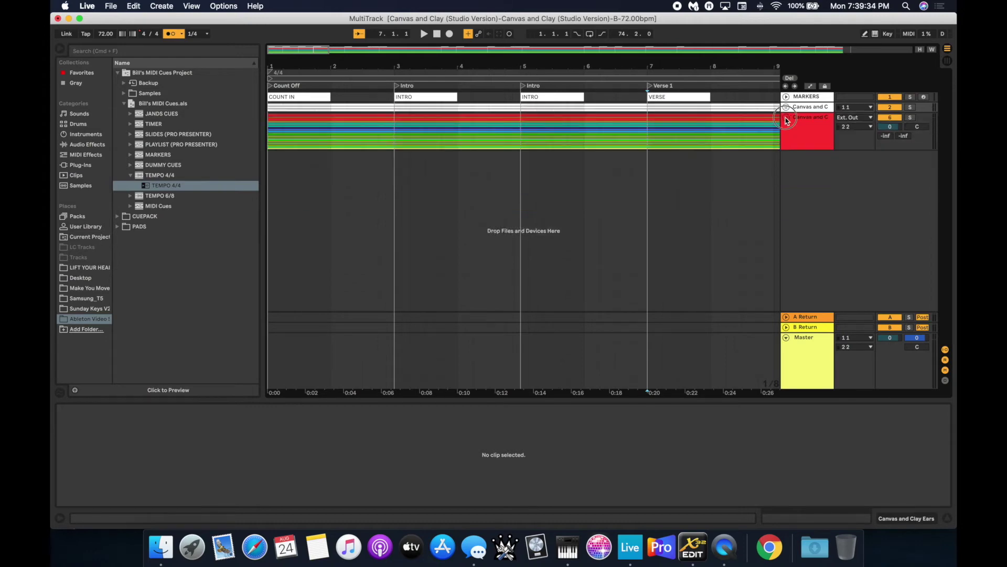
left_click(786, 117)
scroll(805, 249, "down", 5)
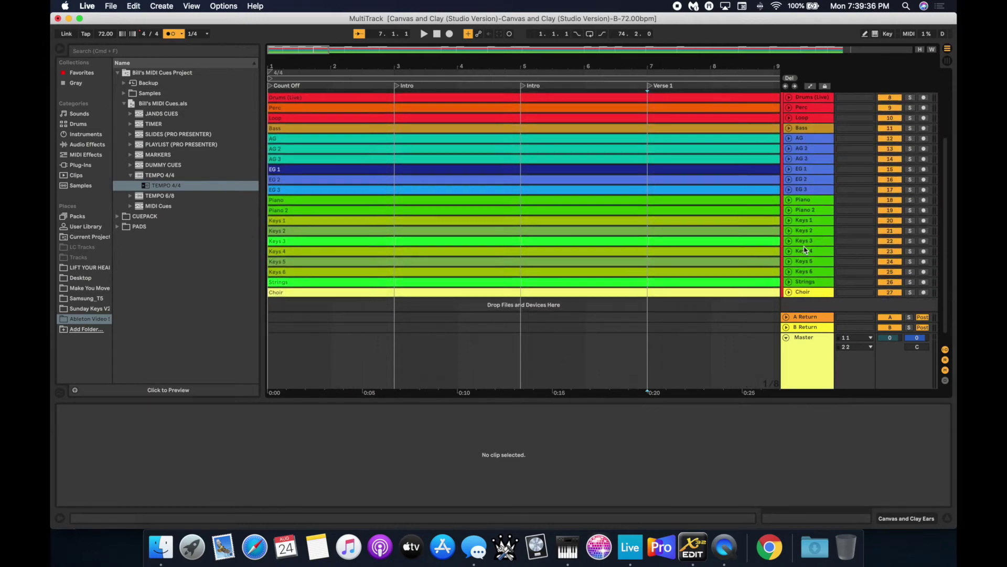
scroll(806, 249, "up", 5)
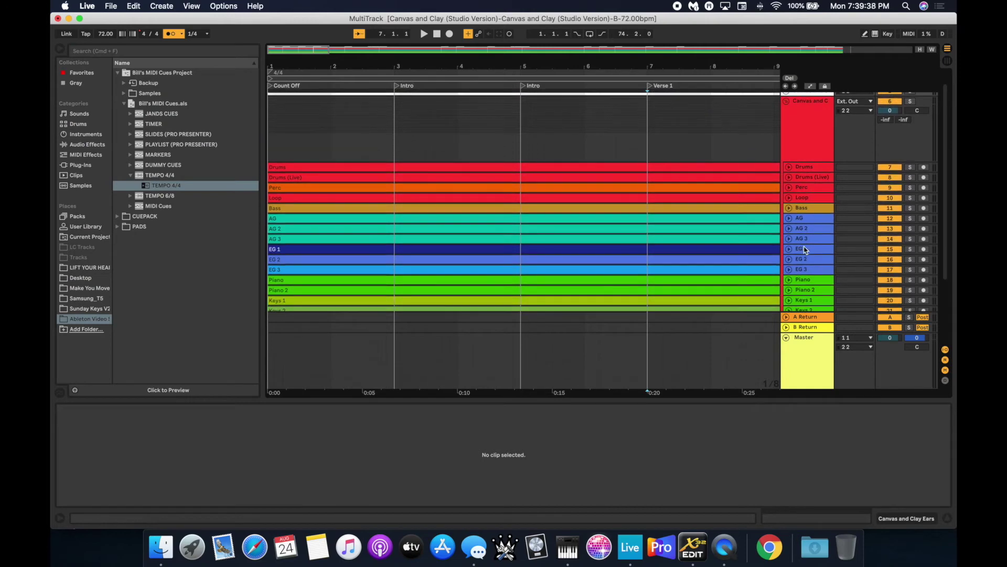
scroll(805, 250, "up", 4)
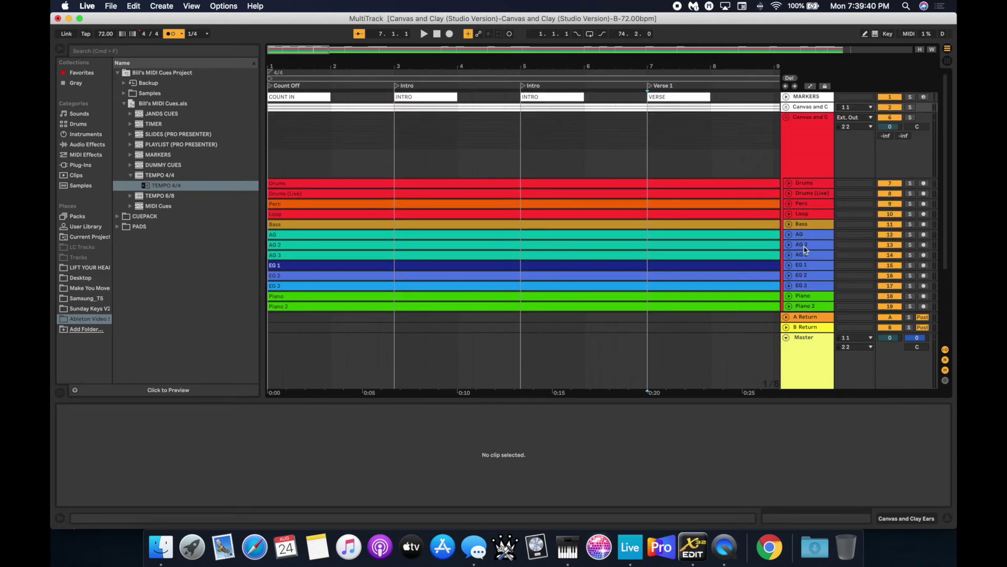
left_click(786, 117)
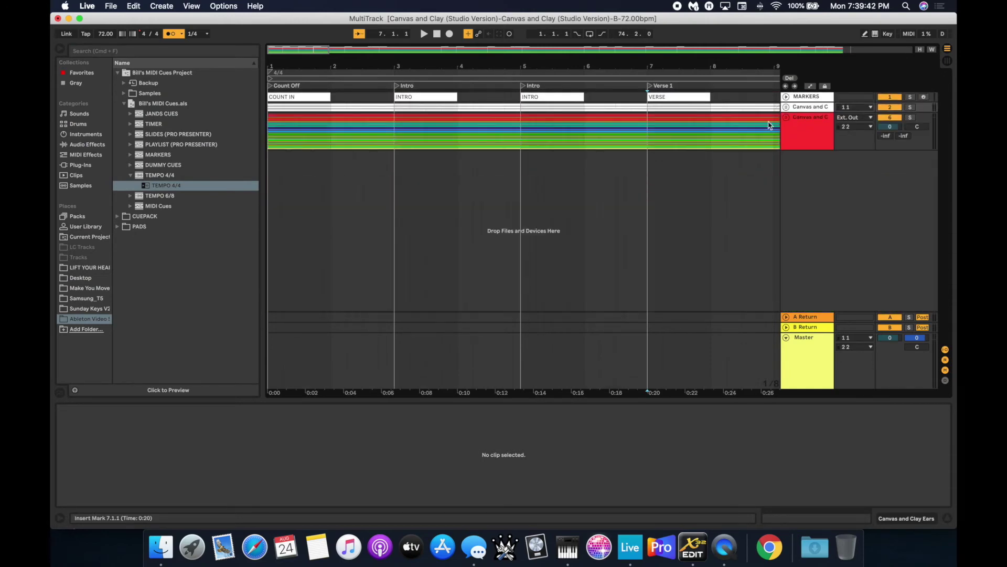
left_click(786, 107)
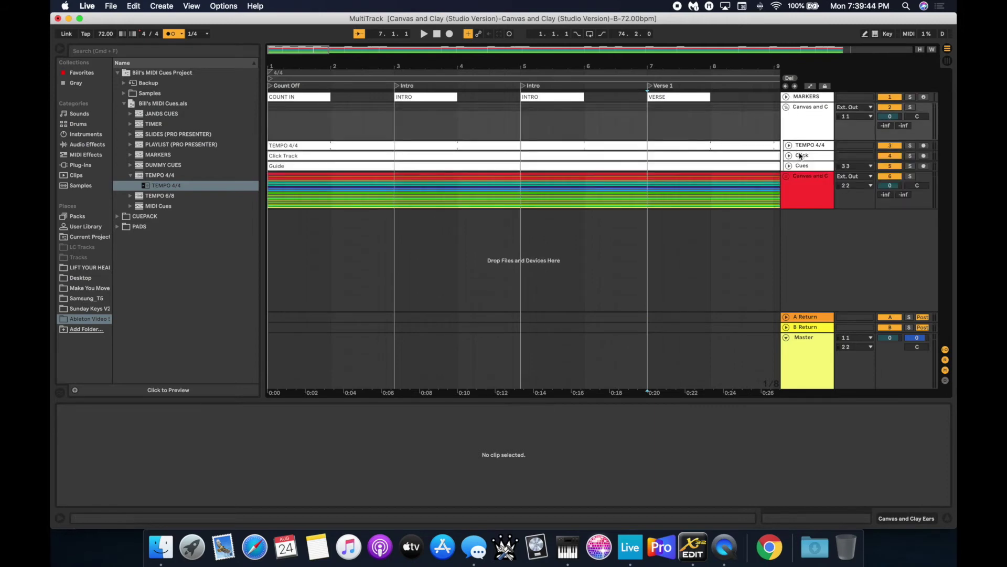
left_click(786, 107)
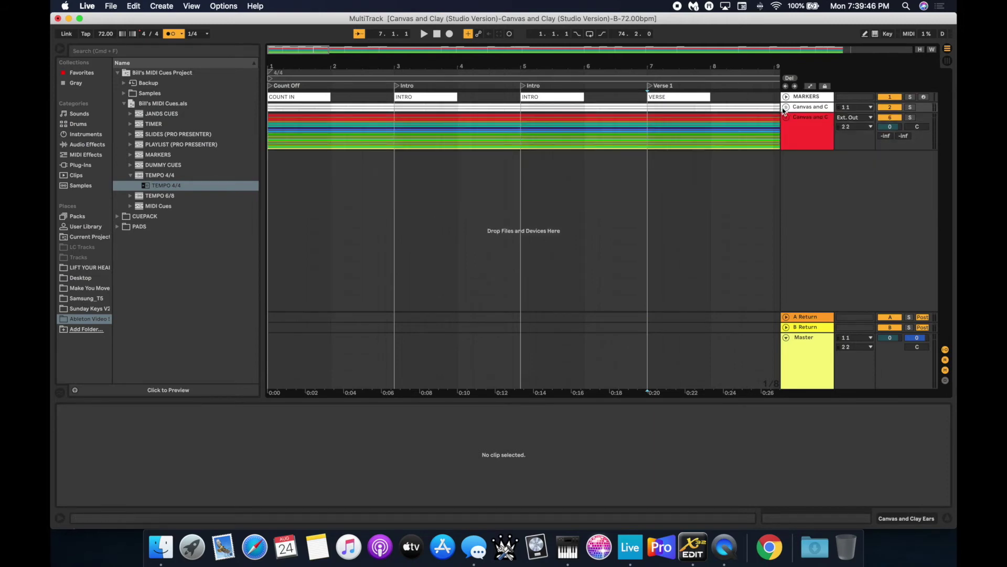
Step: Unfold the Ears group and set the TEMPO 4/4 clip as the tempo leader
left_click(786, 108)
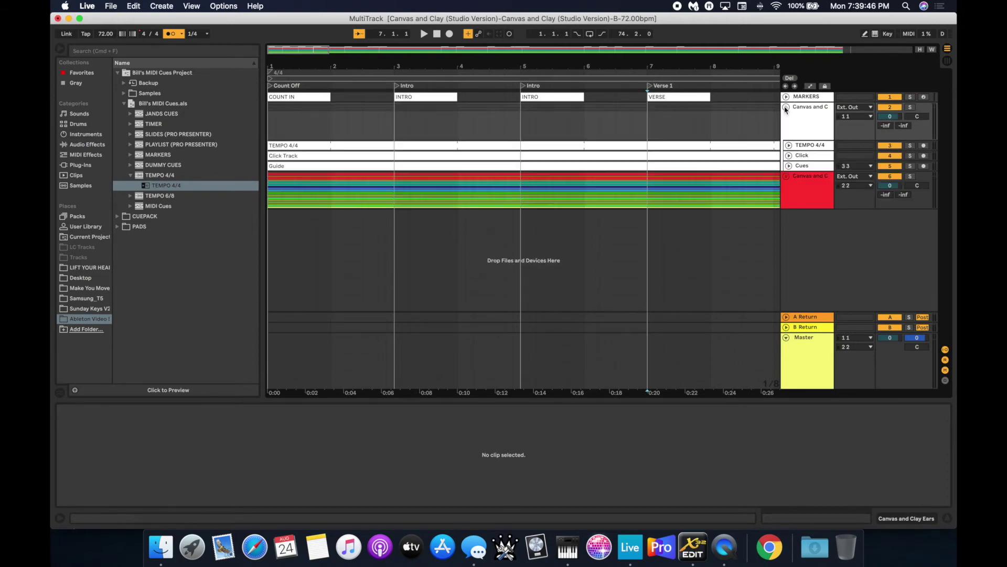
left_click(708, 146)
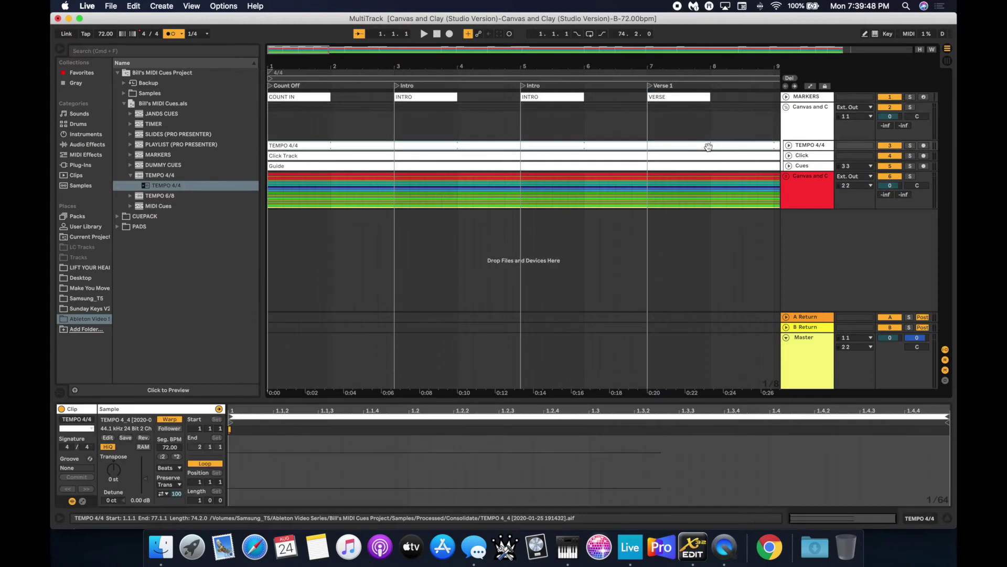
left_click(170, 429)
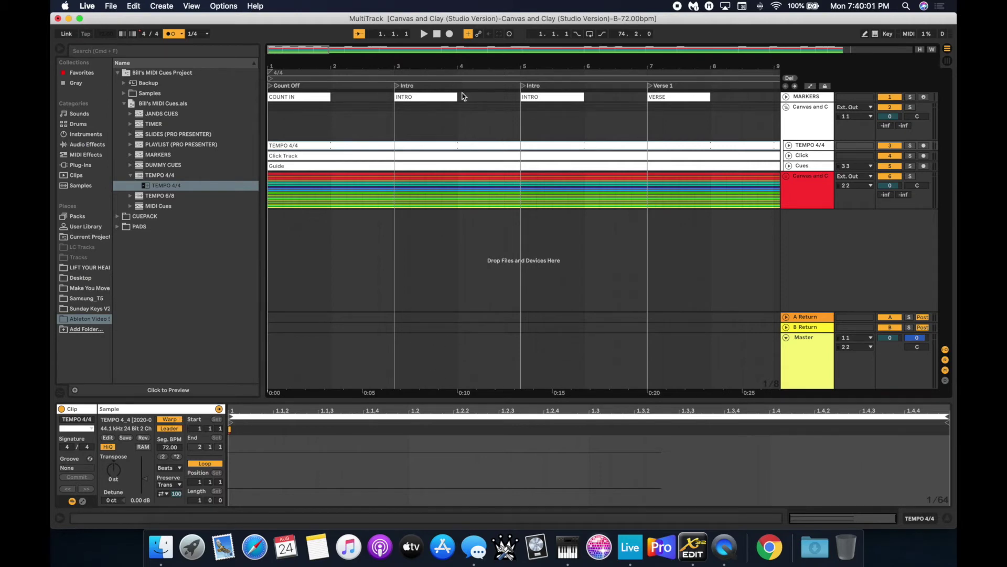
left_click(437, 34)
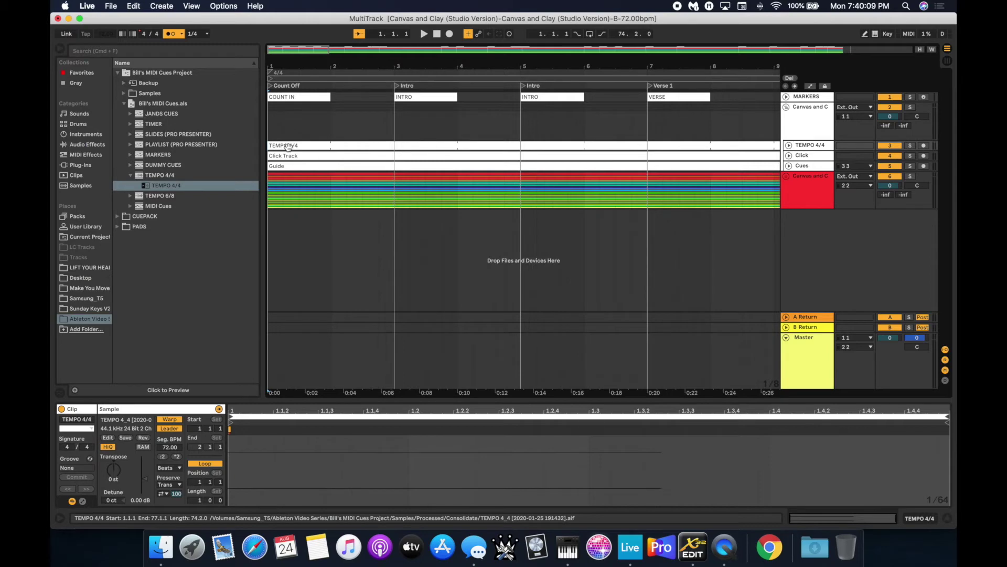
left_click(169, 35)
left_click(319, 148)
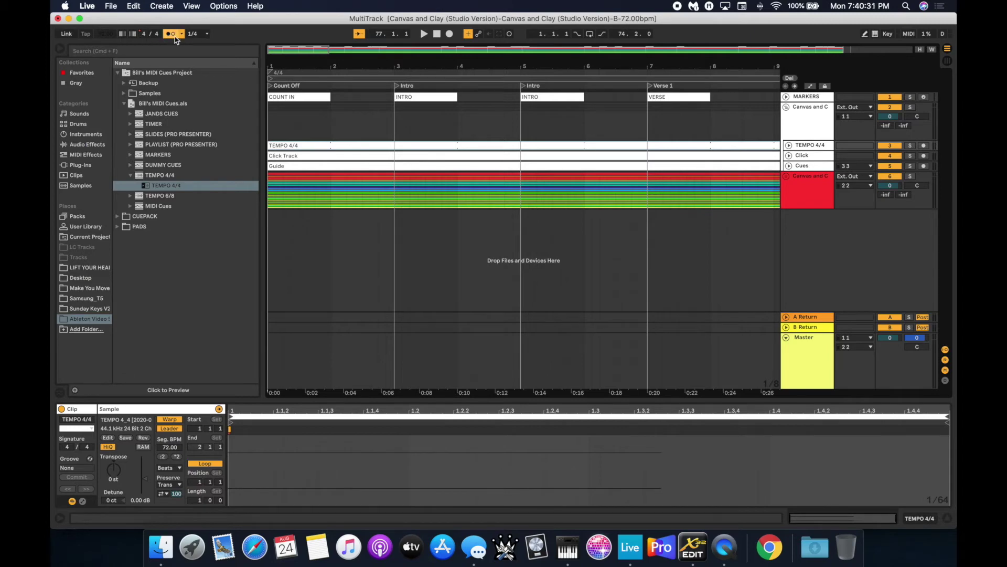
left_click(438, 34)
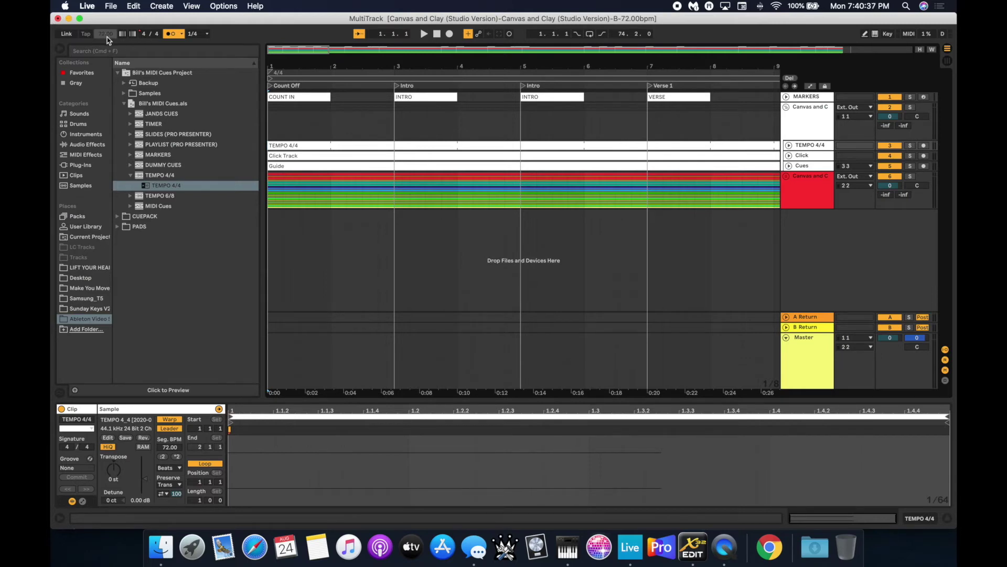
left_click(295, 146)
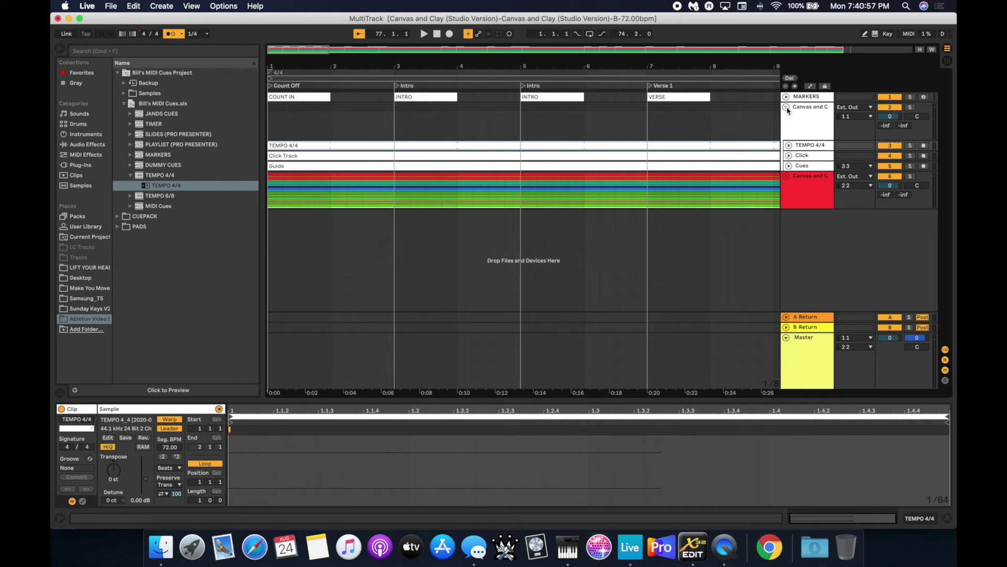
Step: Collapse the Ears group, fold the Master track and hide the clip detail view
left_click(787, 108)
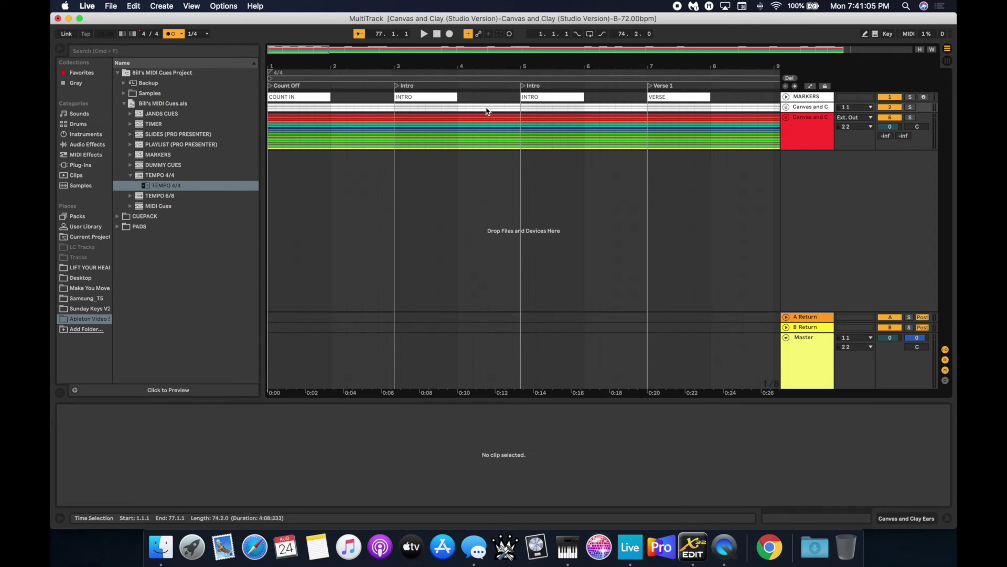
left_click(786, 337)
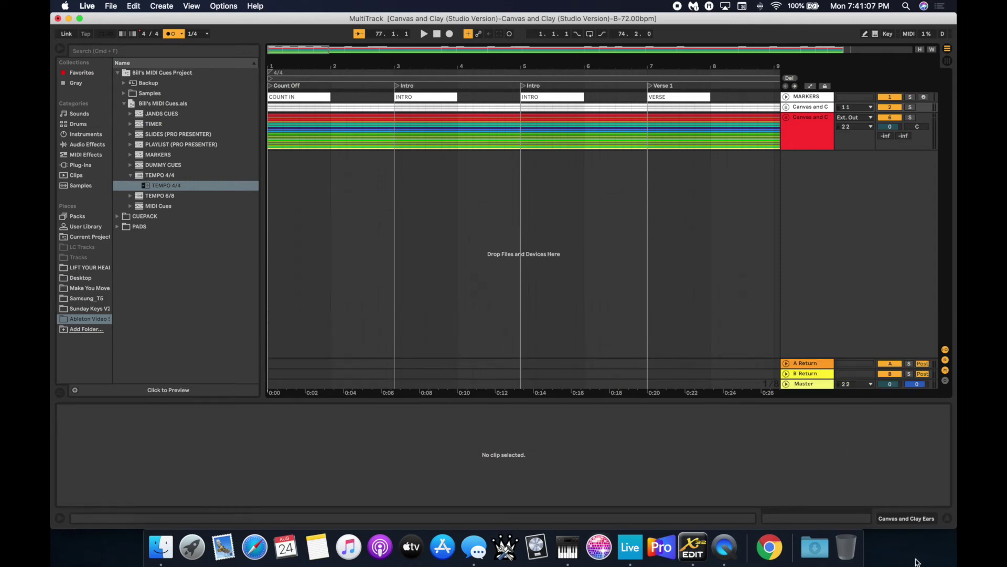
left_click(948, 519)
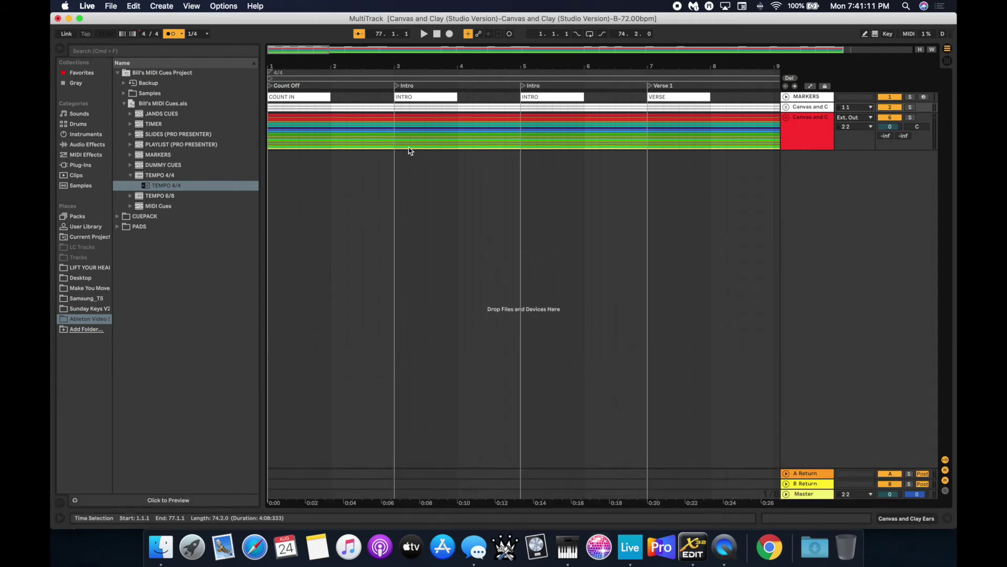
Step: Insert a MIDI track above MARKERS, name it SLIDES and fold it
right_click(807, 99)
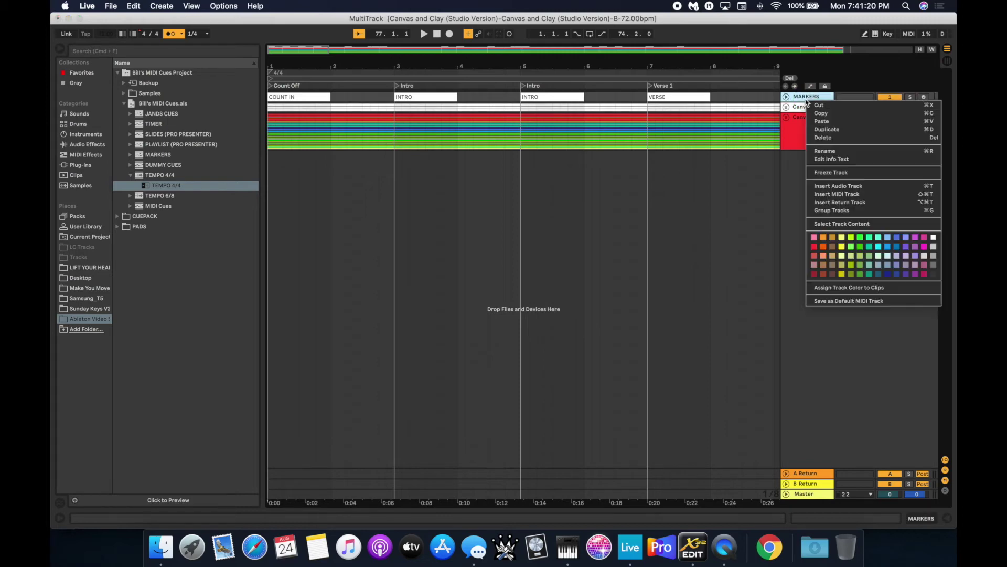
left_click(849, 196)
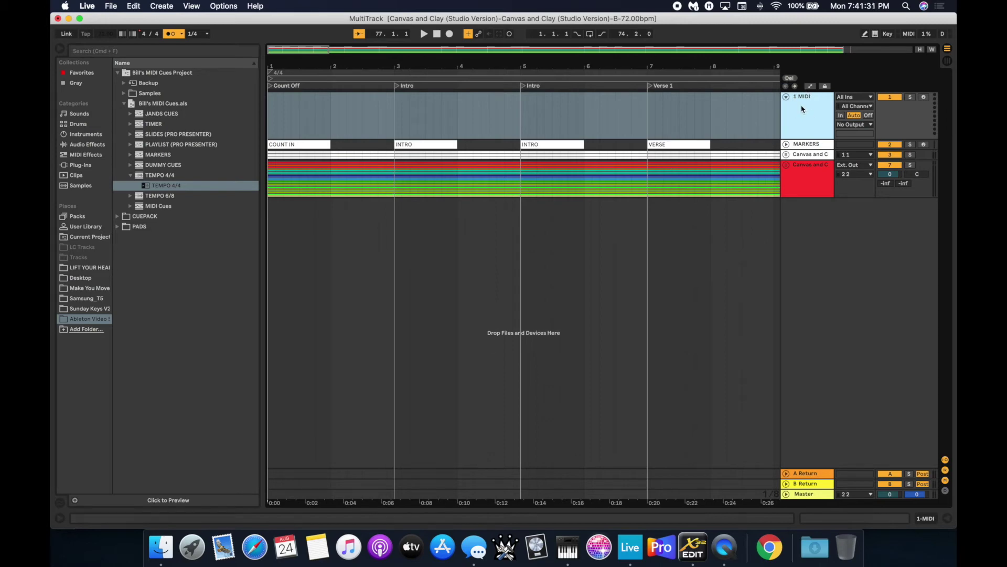
key("super+r")
type("S")
key("Return")
left_click(786, 98)
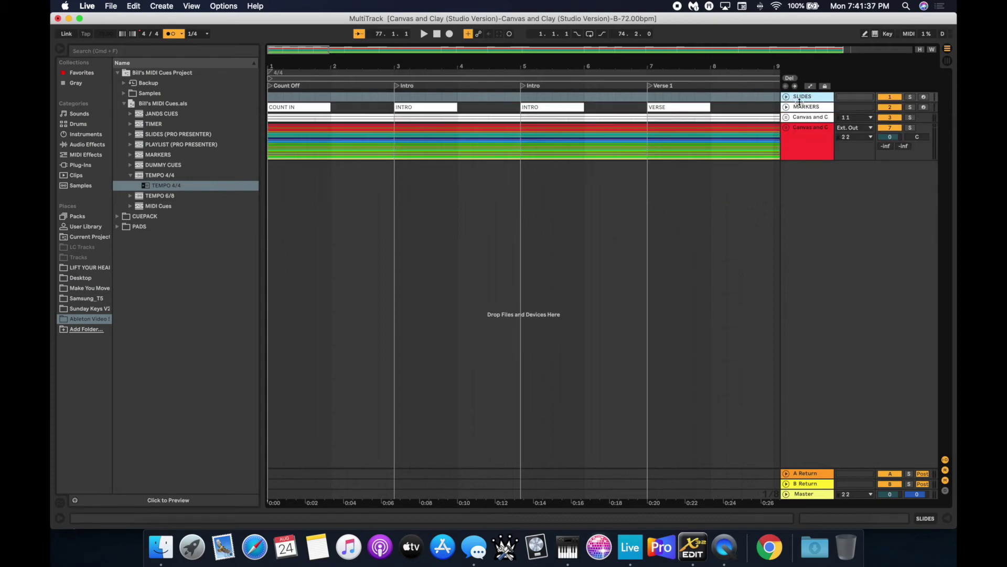
Step: Route the SLIDES track's MIDI output to IAC Driver (IAC Bus 1 (ProPresenter)) and fold the track
left_click(787, 98)
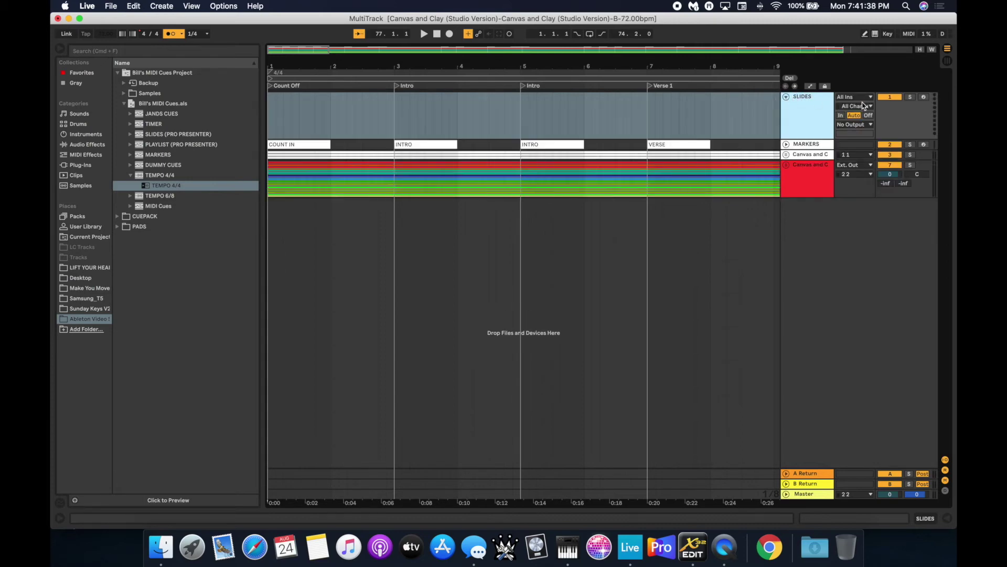
left_click(853, 126)
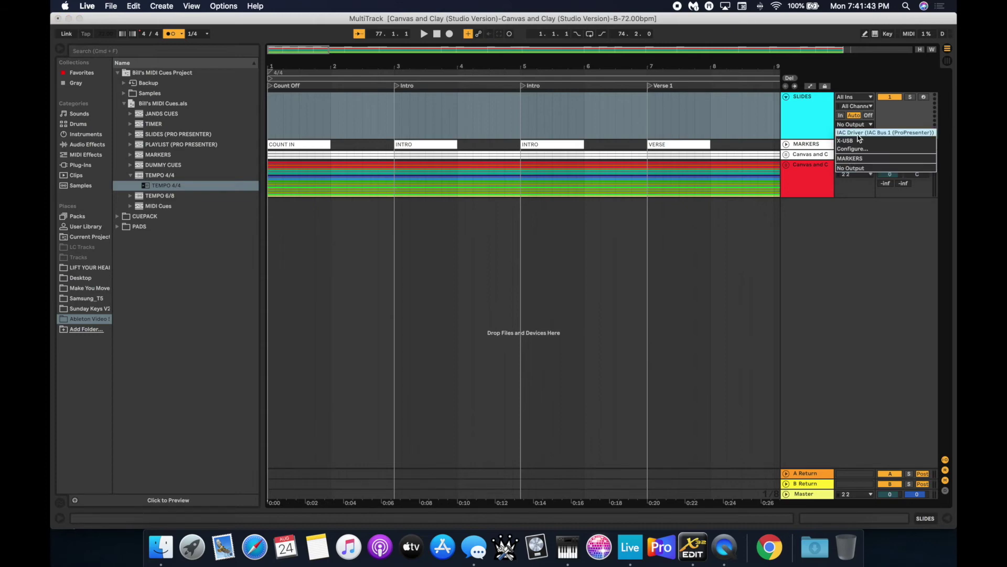
left_click(859, 134)
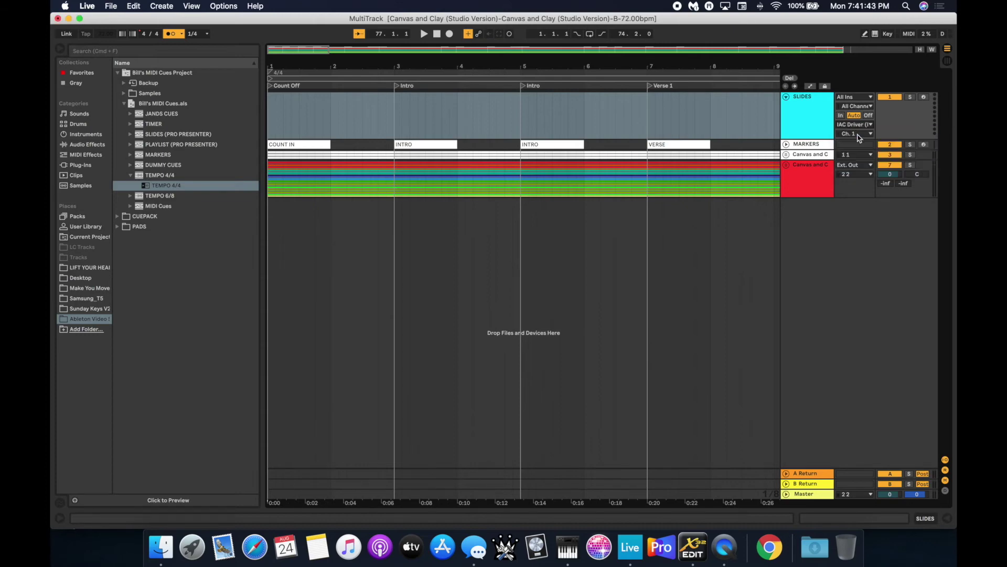
left_click(786, 97)
Step: Change the SLIDES track's color to bright green
left_click(676, 214)
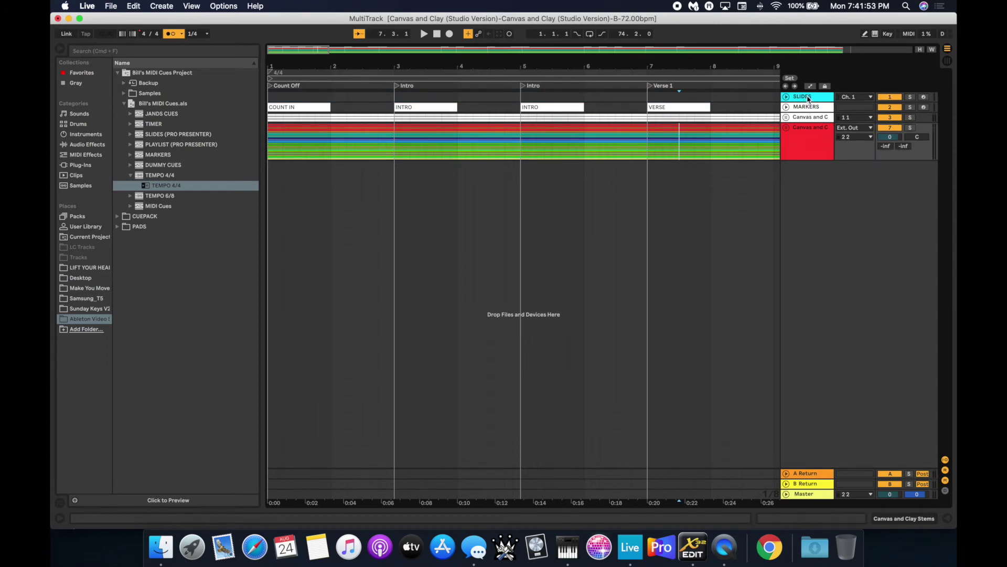
right_click(808, 98)
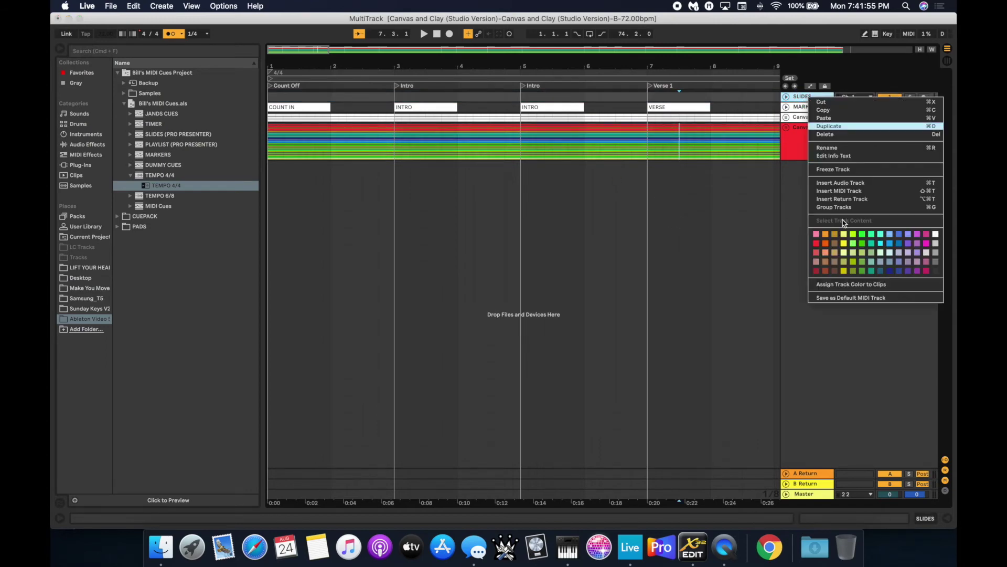
left_click(861, 235)
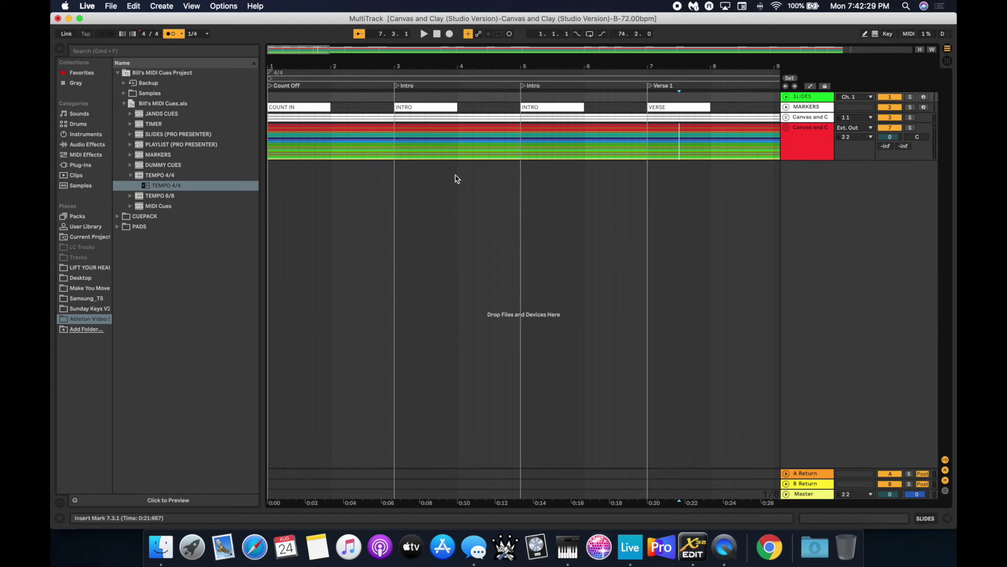
Step: Expand the PLAYLIST (PRO PRESENTER) cues in the browser and review the ITEM 1, ITEM 2 and ITEM 3 clips
left_click(130, 146)
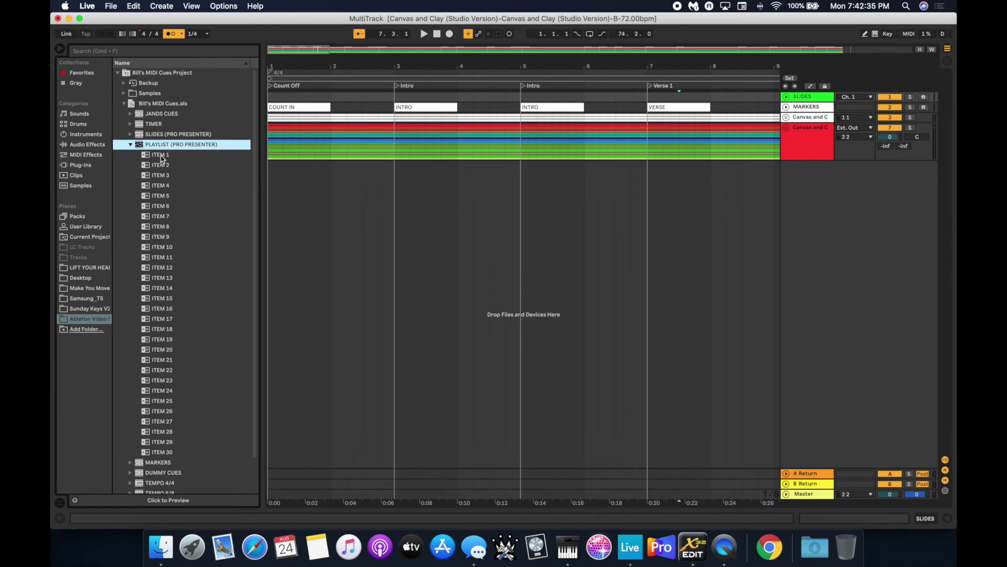
left_click(160, 156)
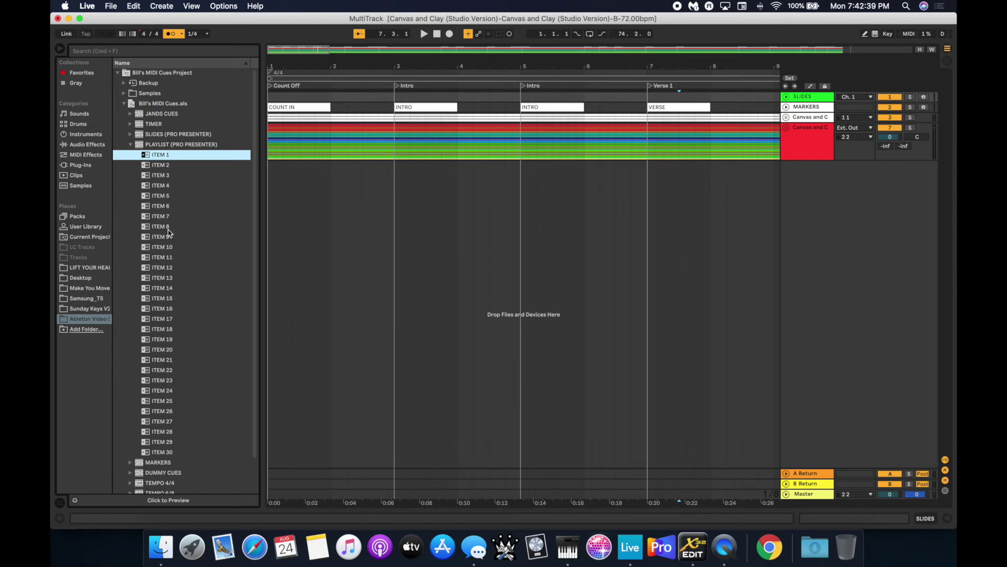
left_click(162, 167)
left_click(164, 177)
left_click(173, 156)
left_click(171, 166)
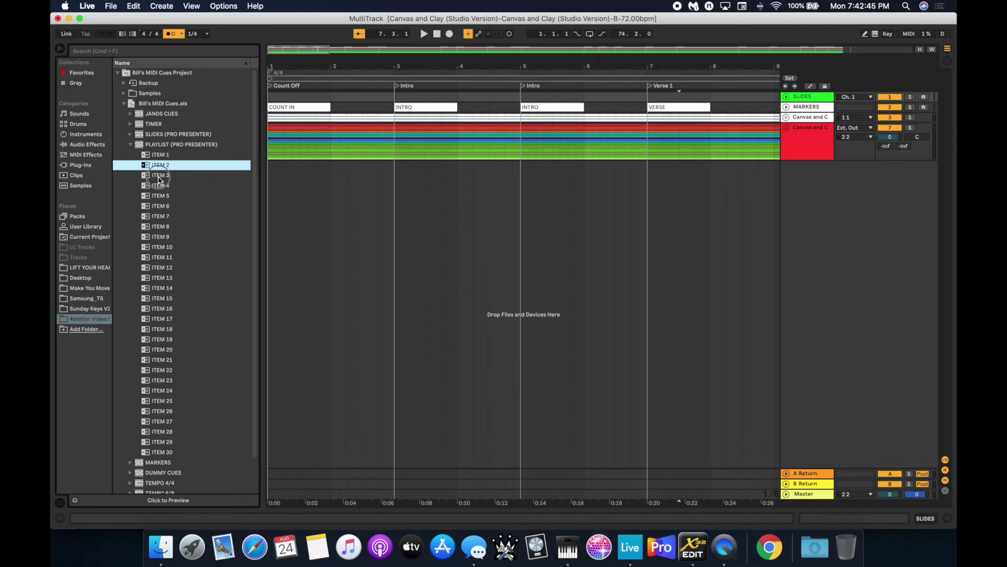
left_click(172, 176)
Step: Place the ITEM 1 playlist clip at bar 1 of the green MIDI track and rename the track SLIDES
left_click(151, 155)
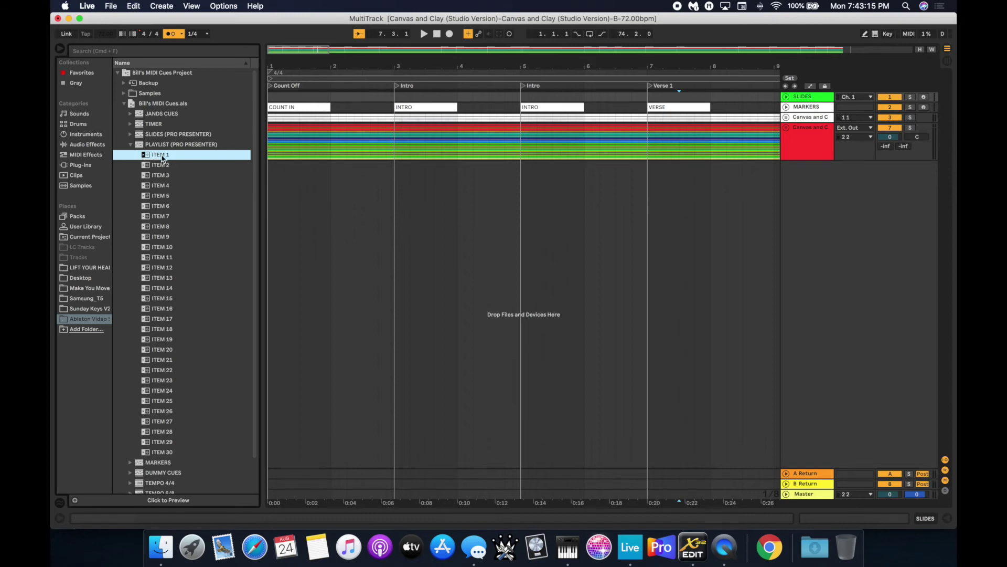
left_click_drag(156, 155, 274, 98)
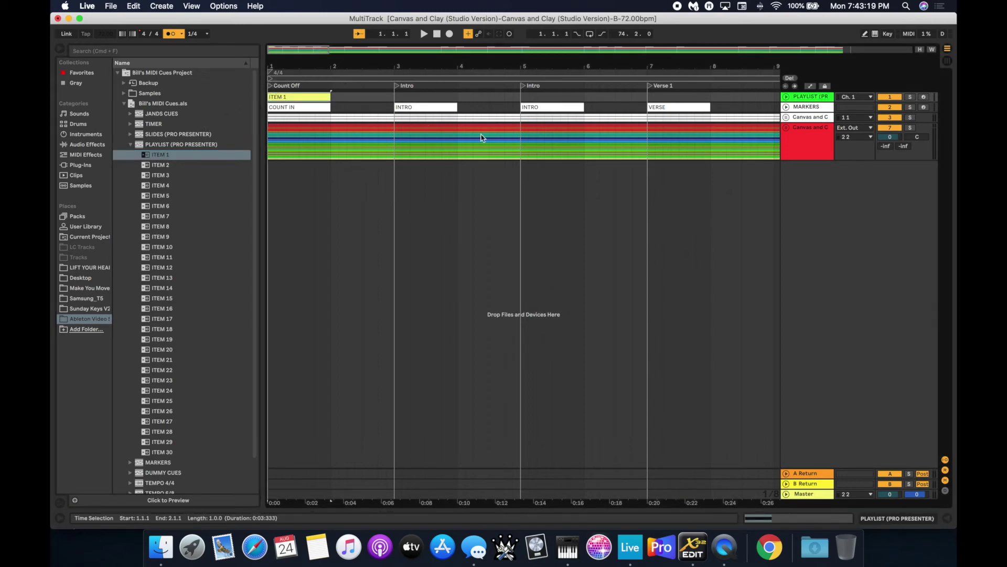
left_click(814, 98)
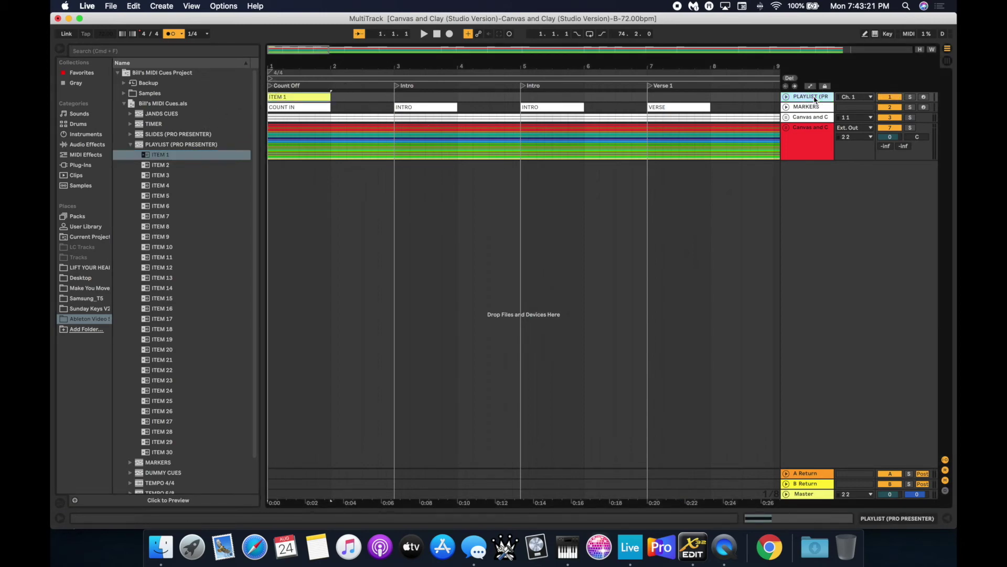
key("super+r")
type("SLIDES")
key("Return")
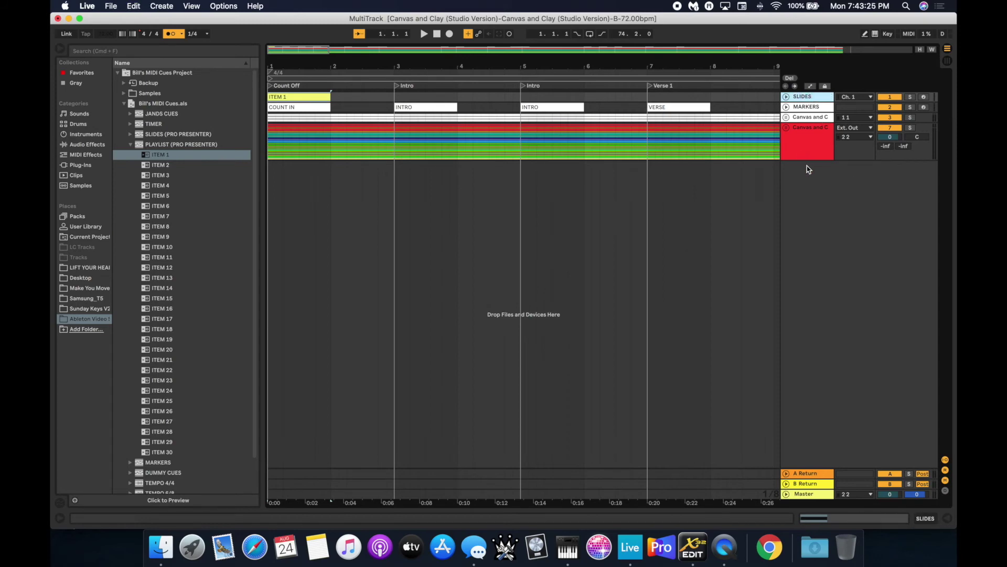
left_click(472, 191)
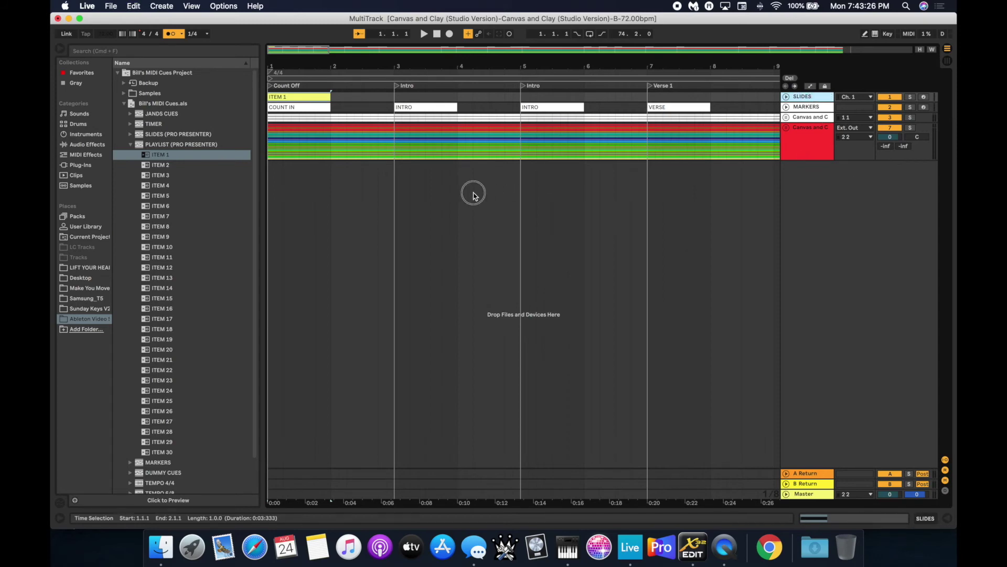
Step: Delete the ITEM 1 clip from the SLIDES track
left_click(302, 98)
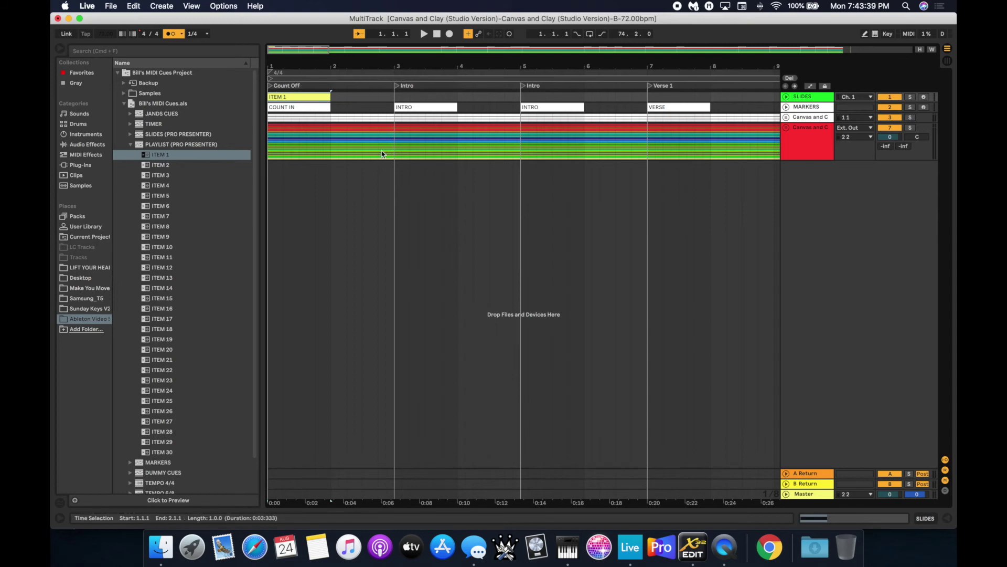
key("BackSpace")
left_click(369, 180)
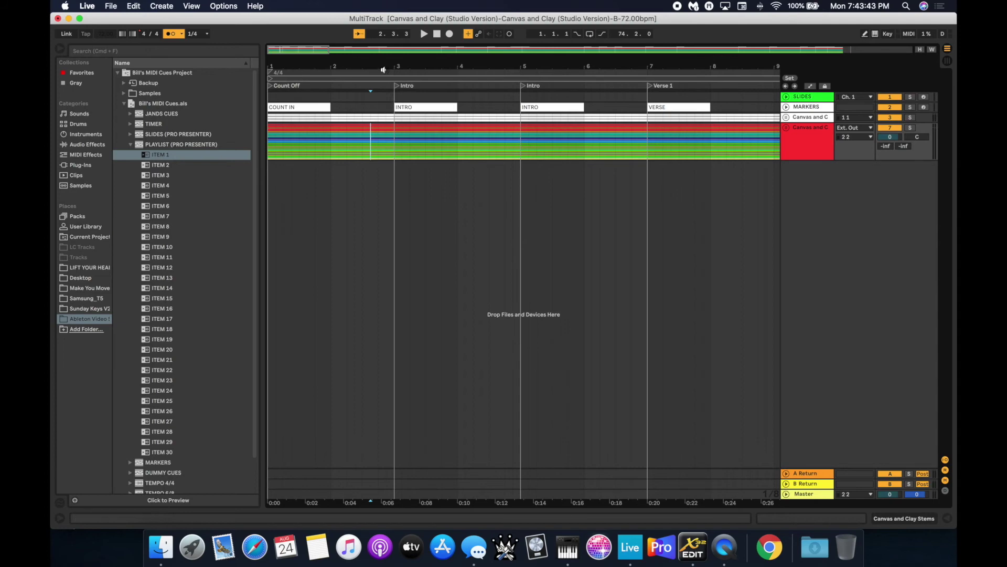
Step: Collapse the playlist cues, expand SLIDES (PRO PRESENTER) and look through its cue clips from SLIDE 1 to SLIDE 127
left_click(131, 145)
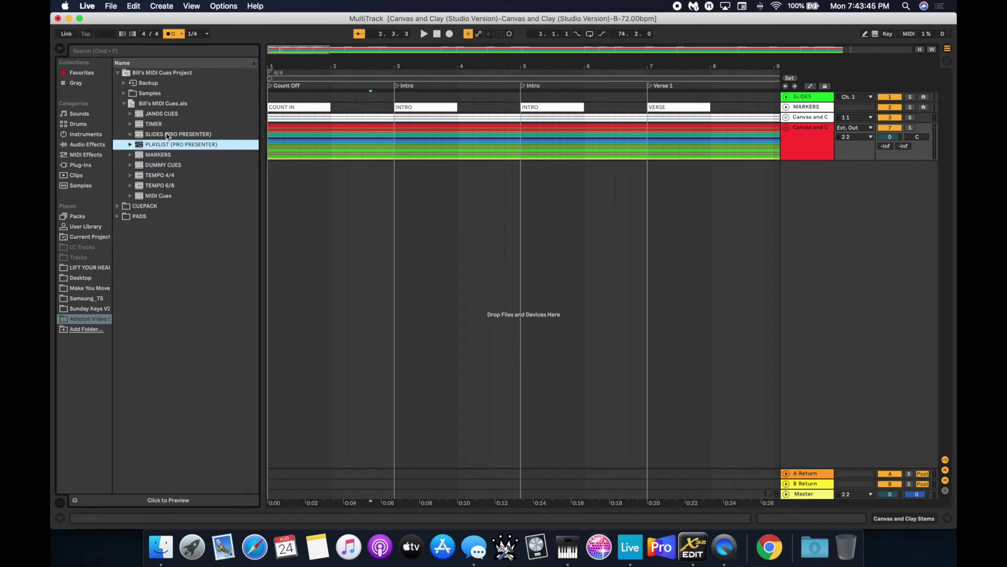
left_click(130, 134)
left_click(155, 145)
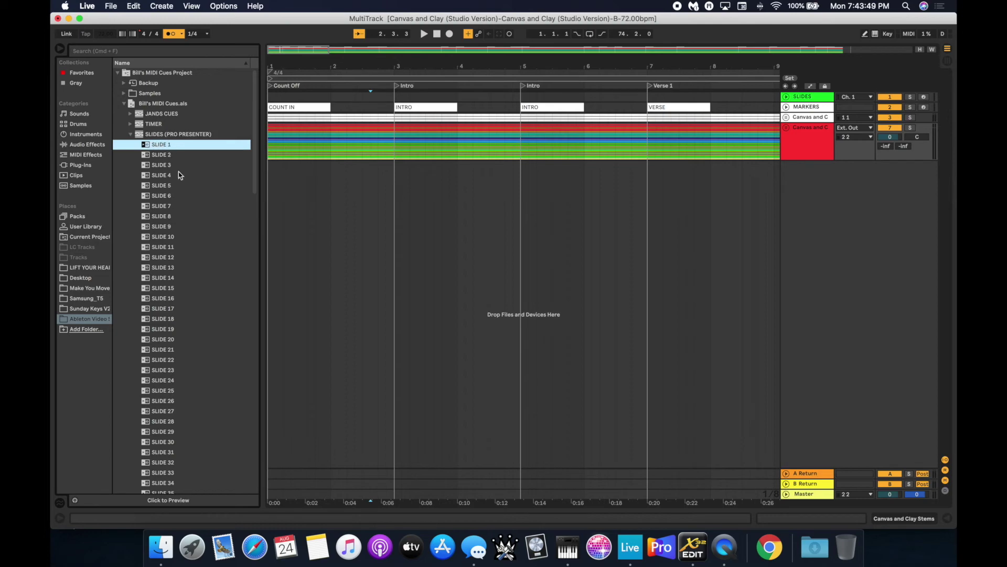
scroll(193, 279, "down", 10)
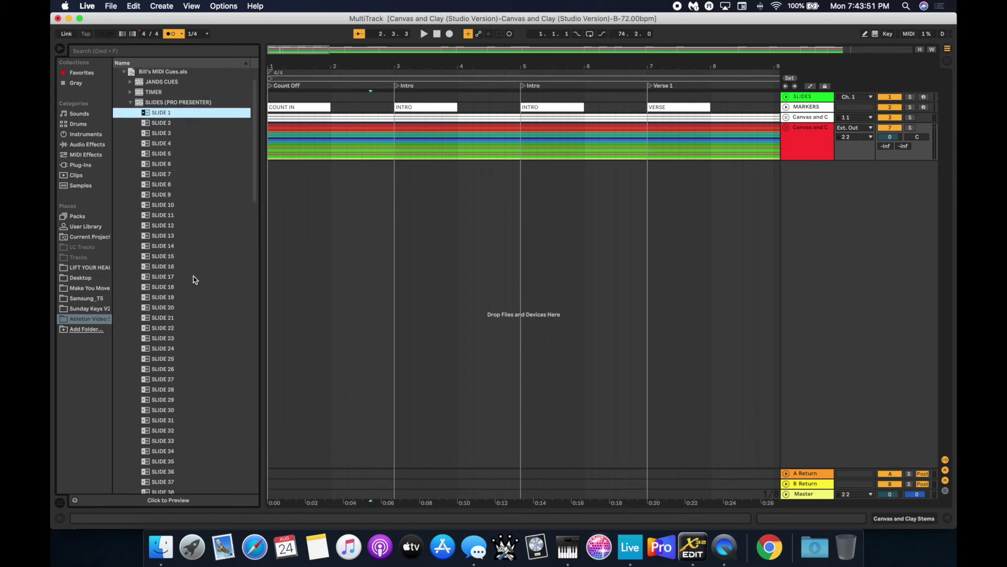
scroll(193, 280, "down", 20)
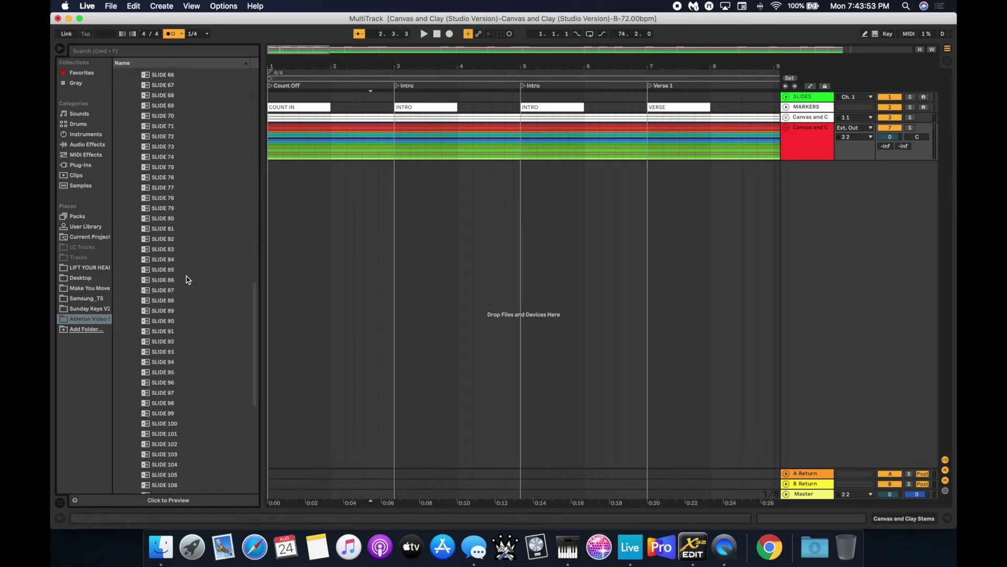
scroll(188, 279, "down", 4)
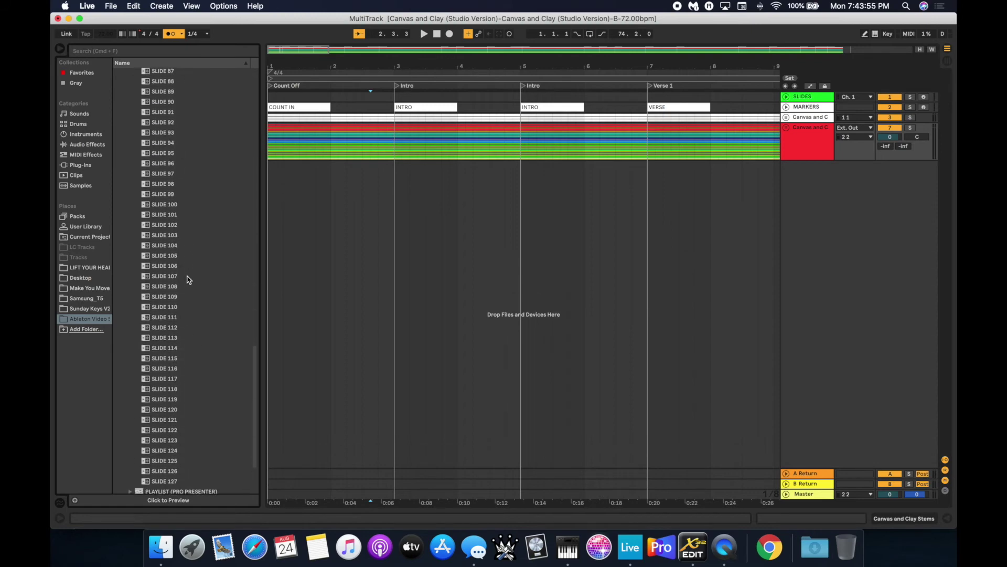
scroll(188, 279, "up", 10)
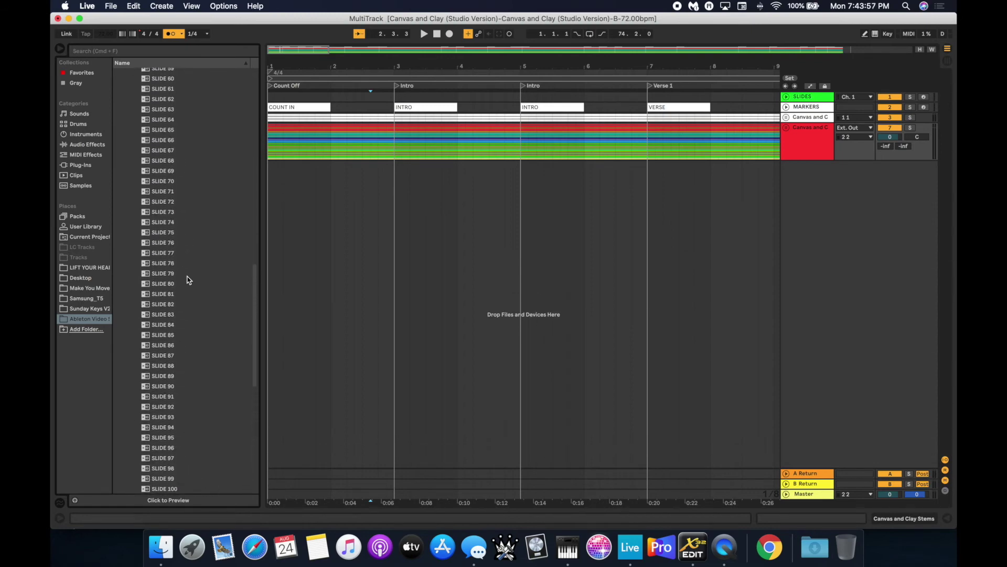
scroll(190, 279, "down", 12)
scroll(189, 280, "down", 1)
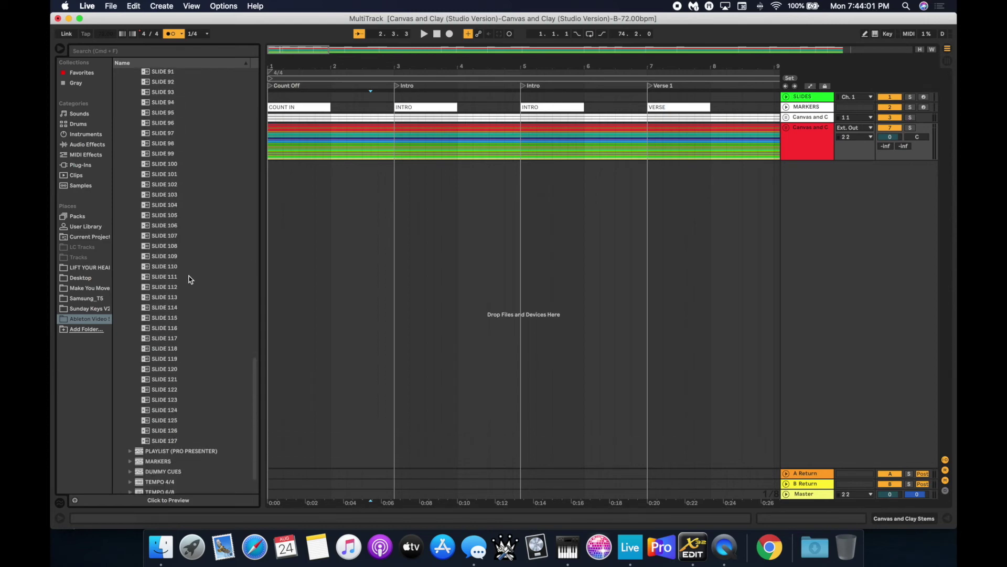
left_click(169, 441)
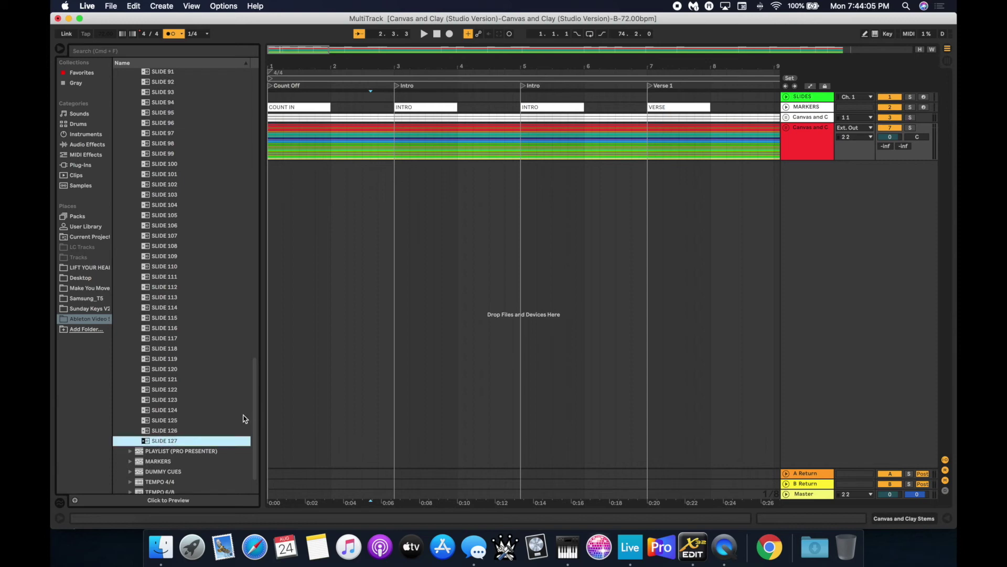
scroll(204, 302, "up", 15)
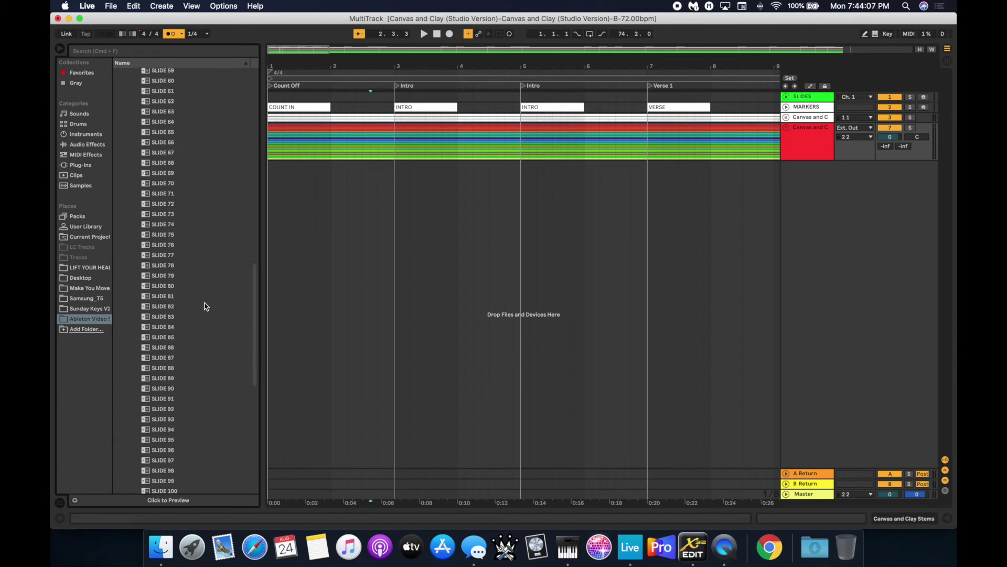
scroll(205, 306, "up", 10)
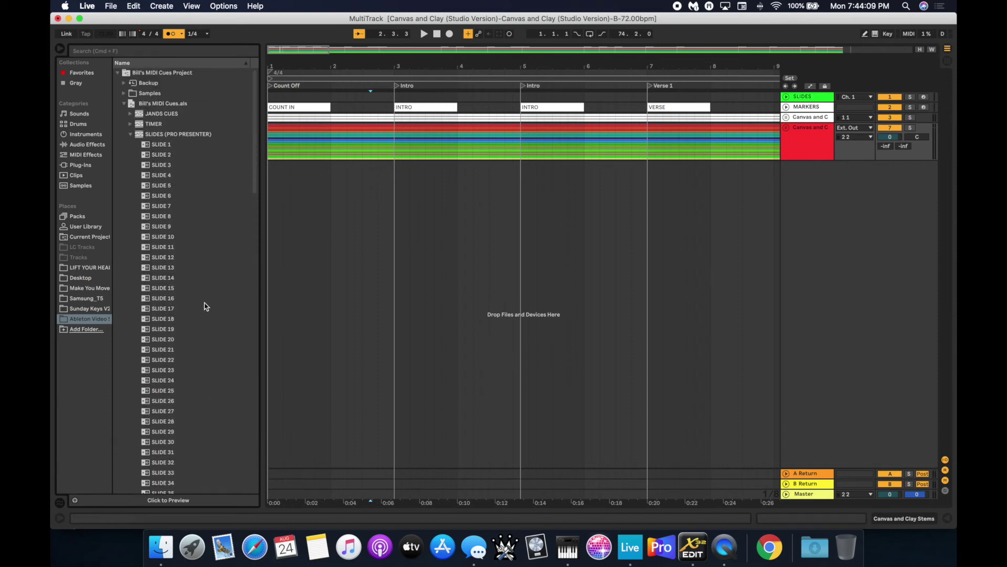
scroll(205, 307, "down", 20)
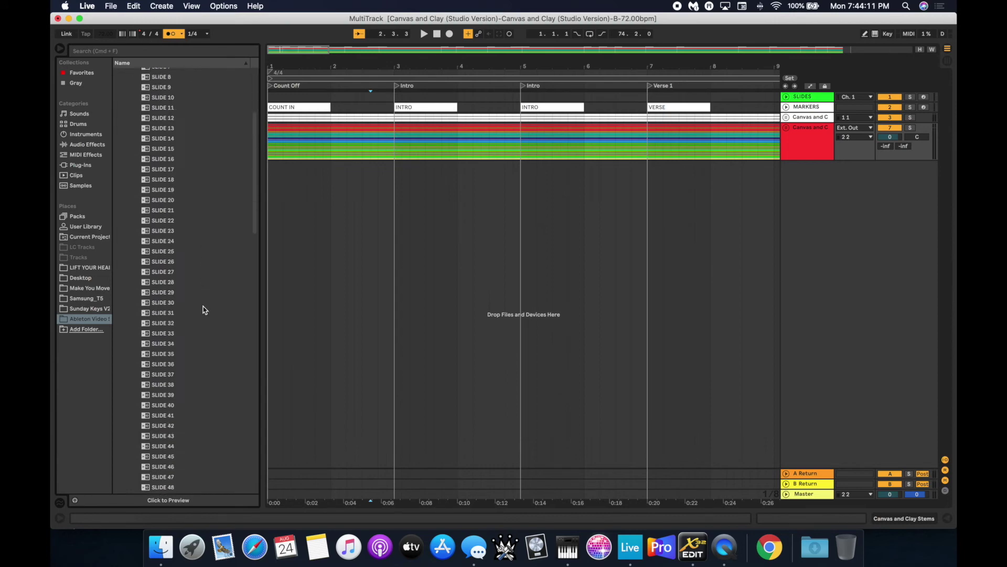
scroll(205, 309, "down", 4)
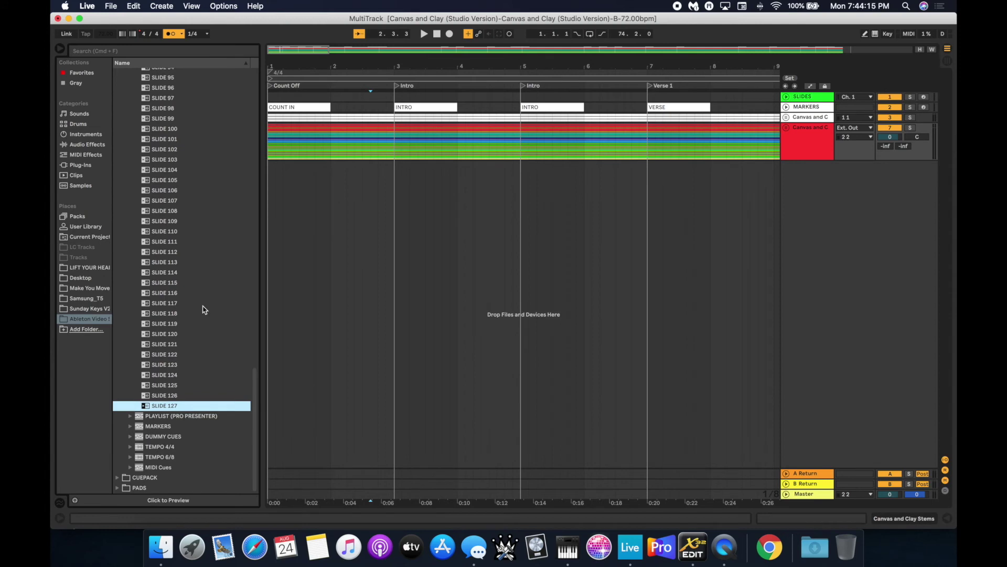
Step: Place the SLIDE 1 clip at the first Intro (3.1.1) and SLIDE 2 one beat before Verse 1 (6.4.1) on the slides track
scroll(205, 309, "up", 20)
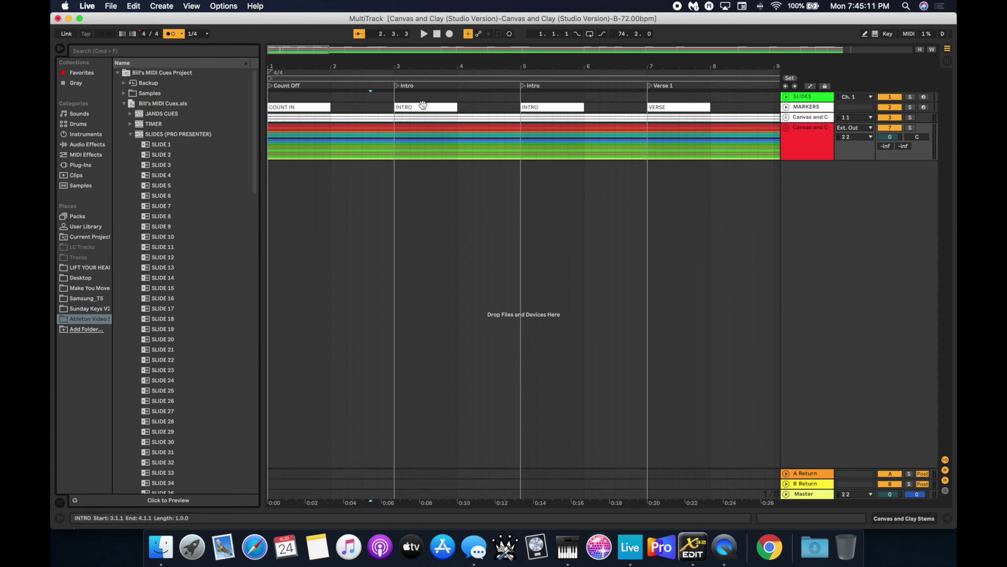
left_click_drag(160, 145, 397, 97)
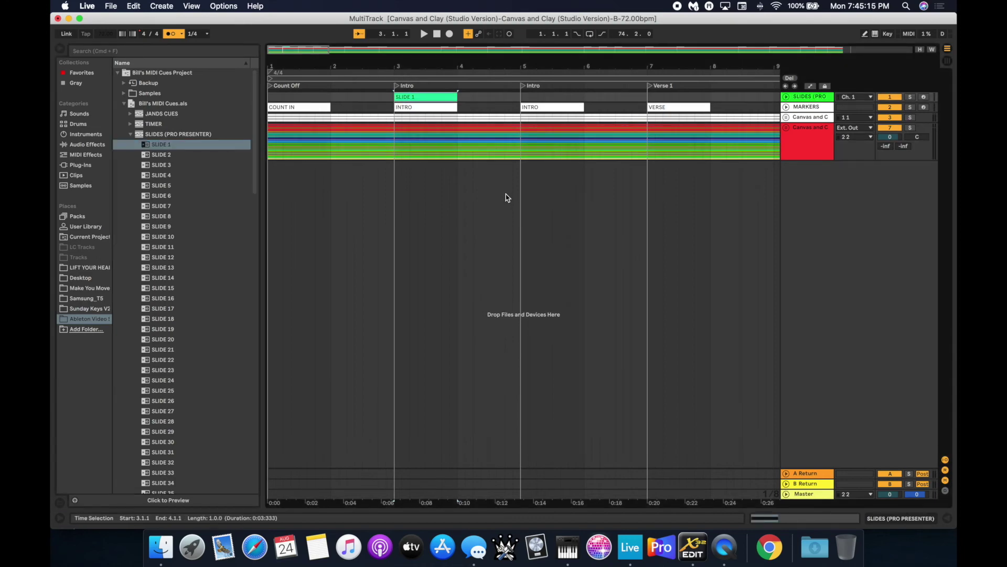
scroll(471, 242, "right", 3)
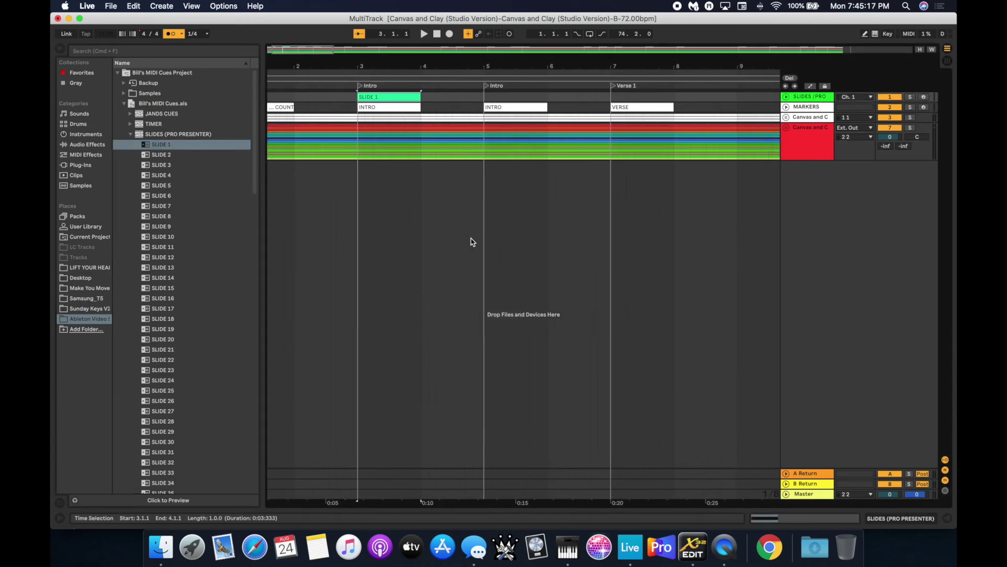
scroll(471, 242, "right", 7)
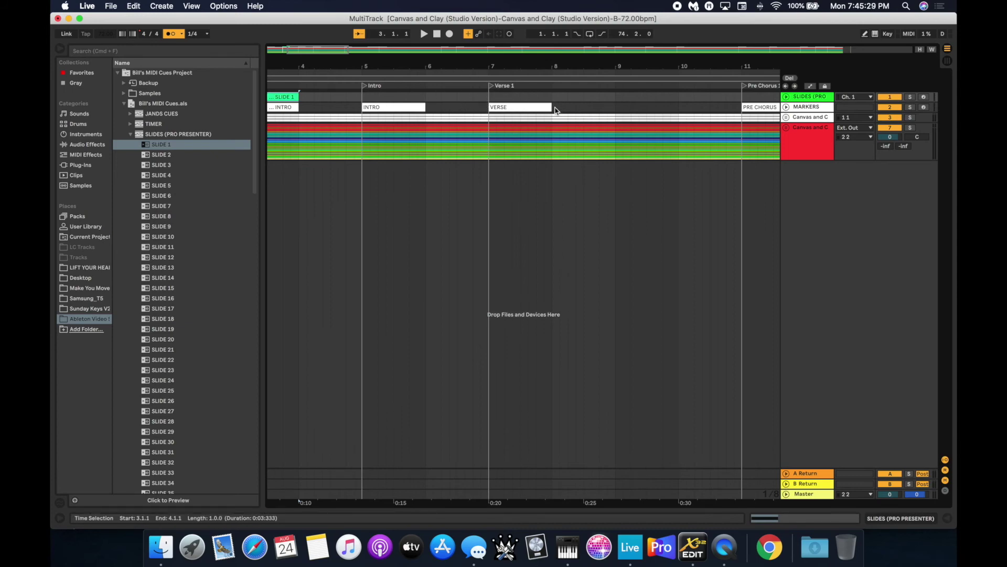
left_click(426, 74)
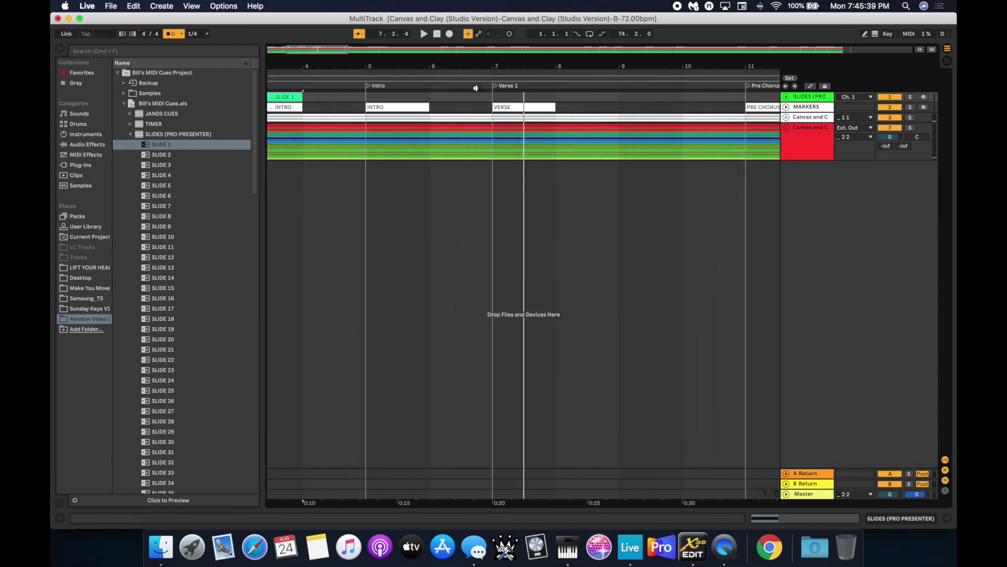
left_click_drag(160, 154, 479, 101)
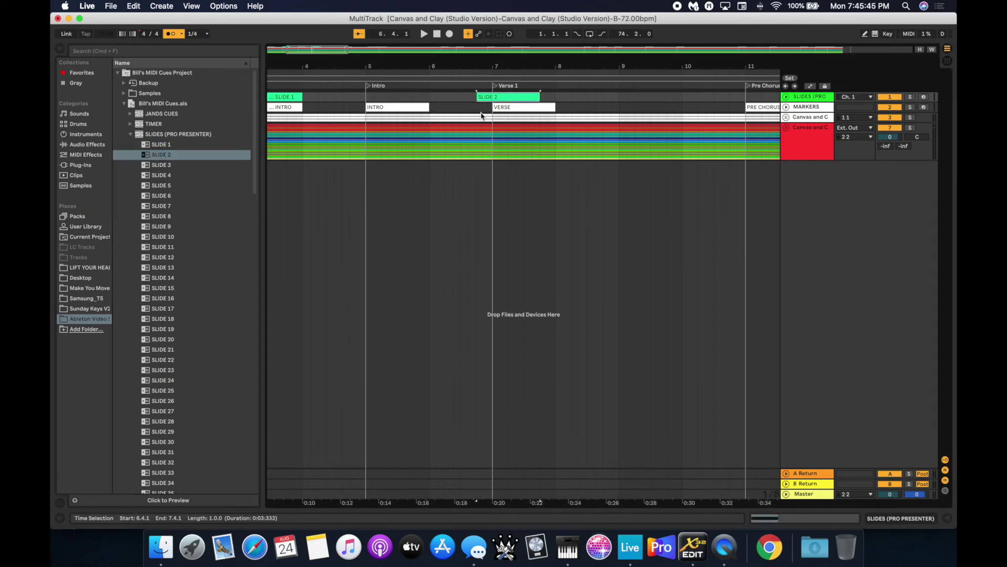
scroll(481, 116, "down", 2)
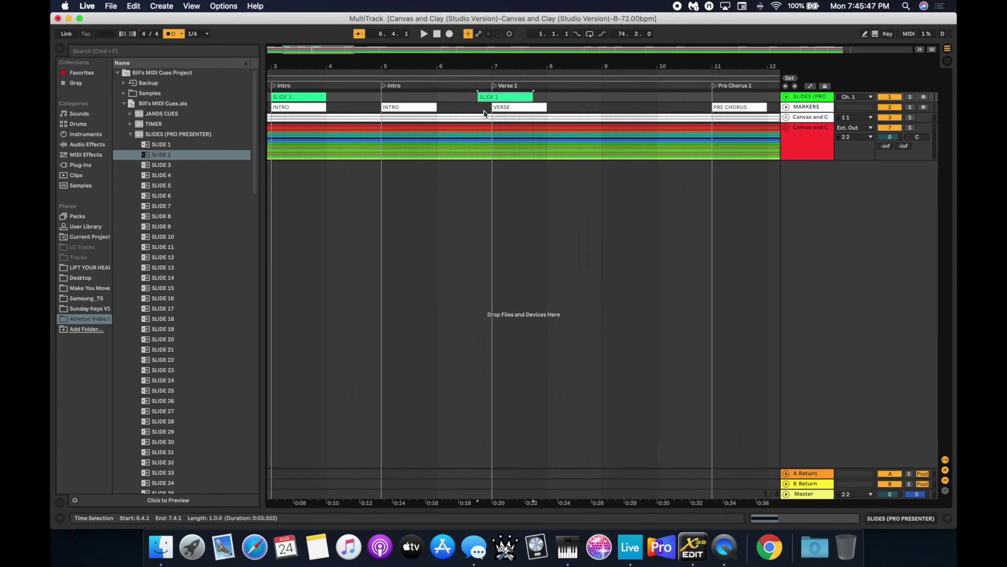
Step: Move the SLIDE 2 clip one beat earlier, to 6.3.1, two beats ahead of Verse 1
scroll(484, 113, "right", 1)
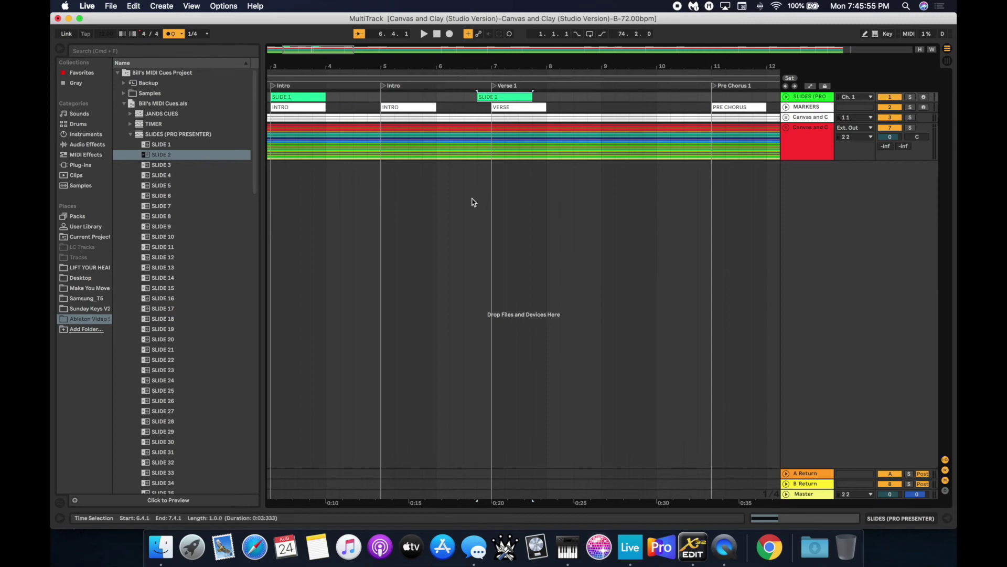
scroll(473, 202, "up", 8)
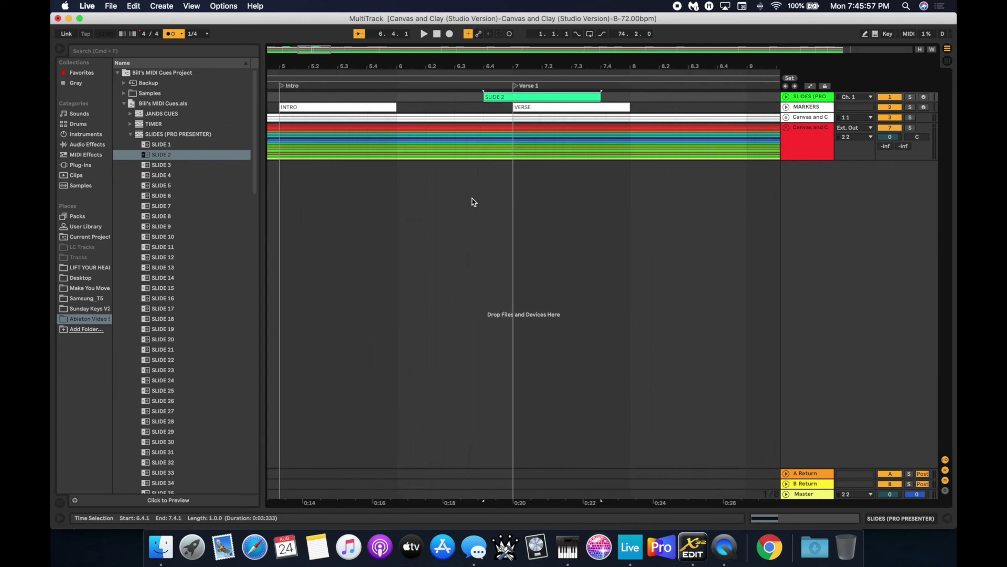
scroll(472, 202, "down", 8)
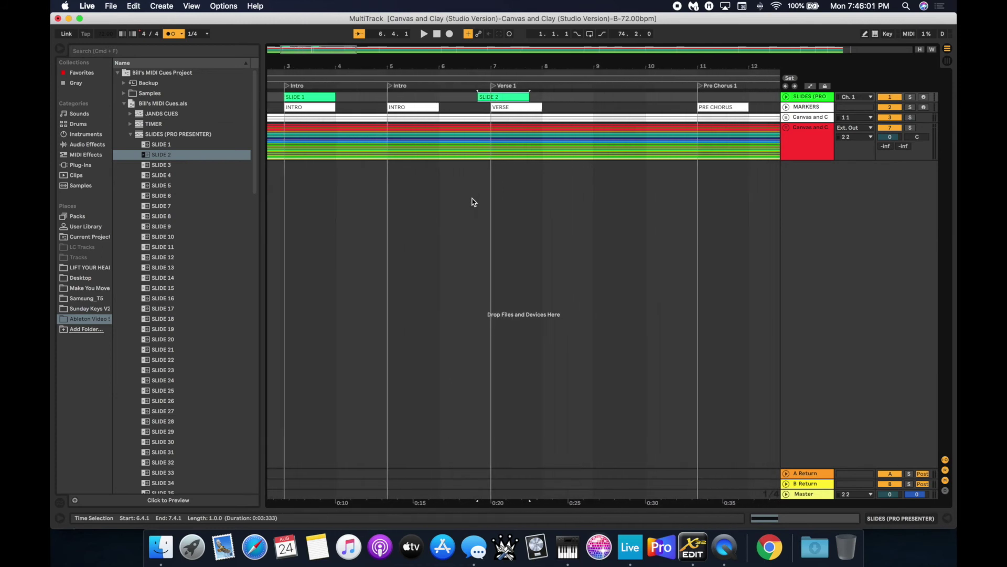
left_click(485, 97)
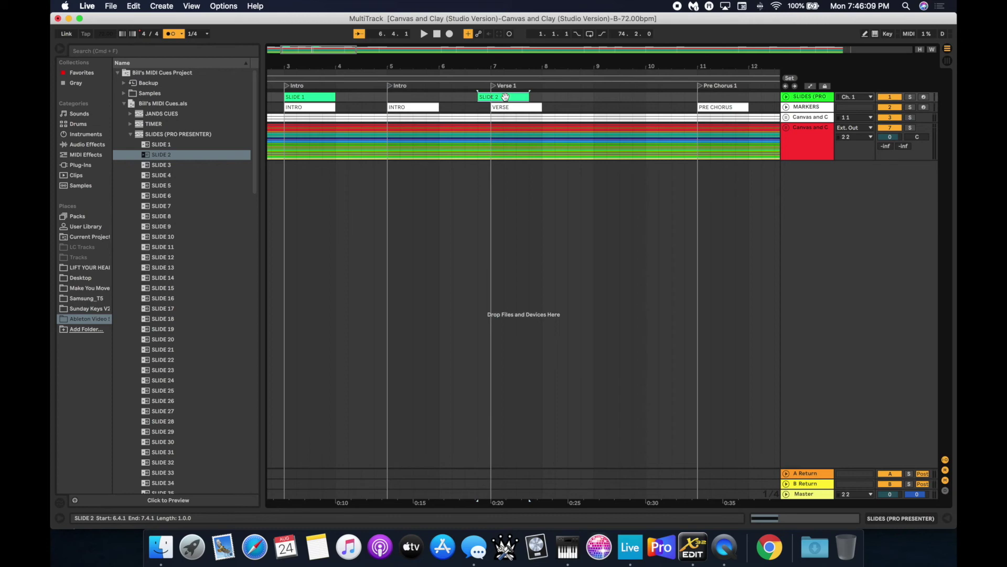
left_click_drag(509, 98, 501, 103)
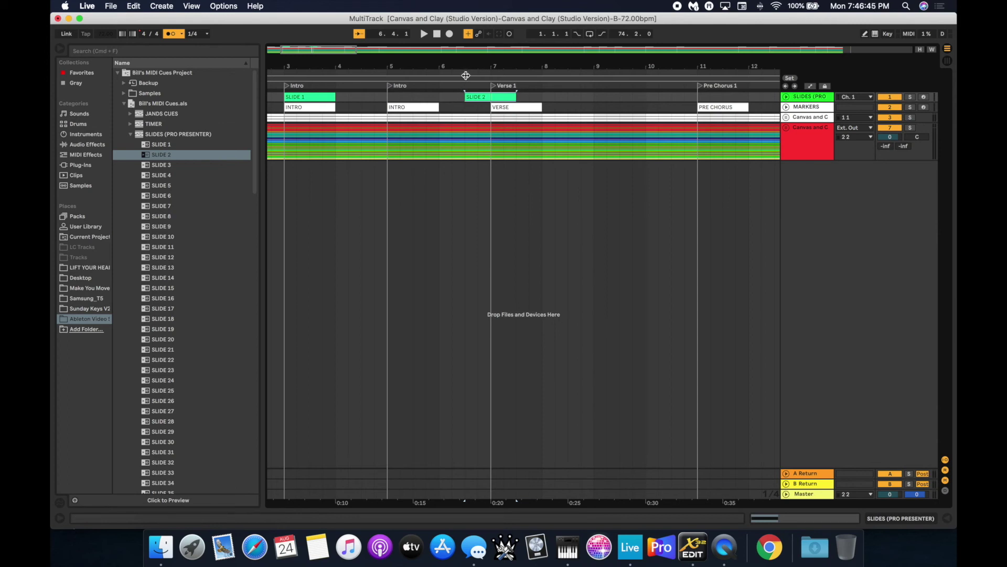
Step: Play the song from bar 6 into Verse 1 to find the next cue point and place the SLIDE 3 clip at 8.3.1 on the slides track
left_click(439, 72)
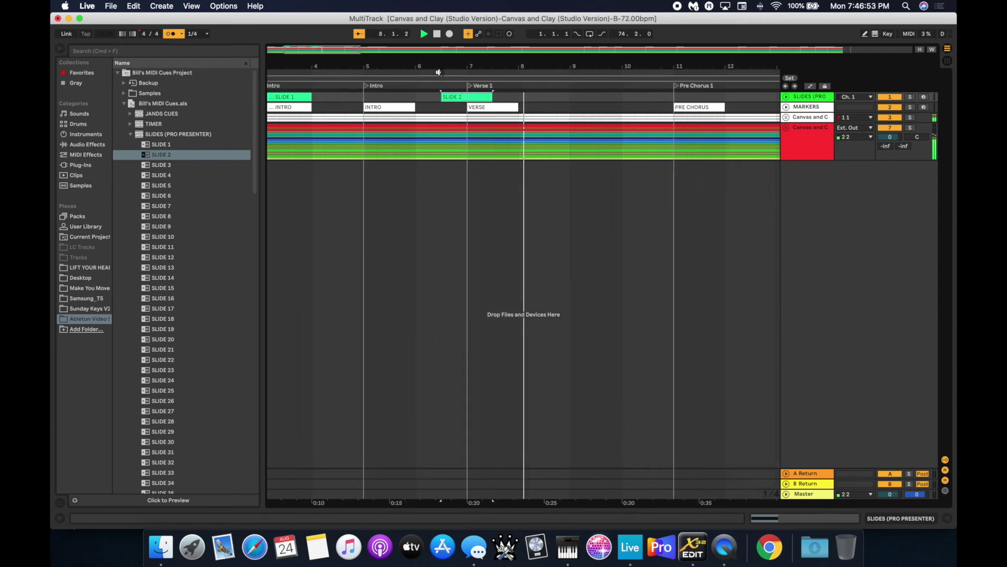
key("space")
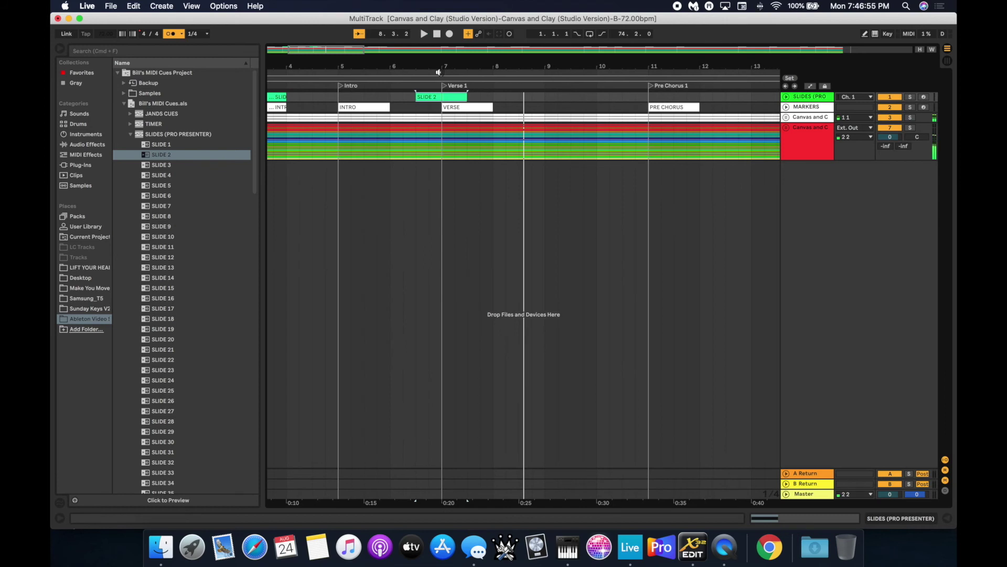
left_click(521, 98)
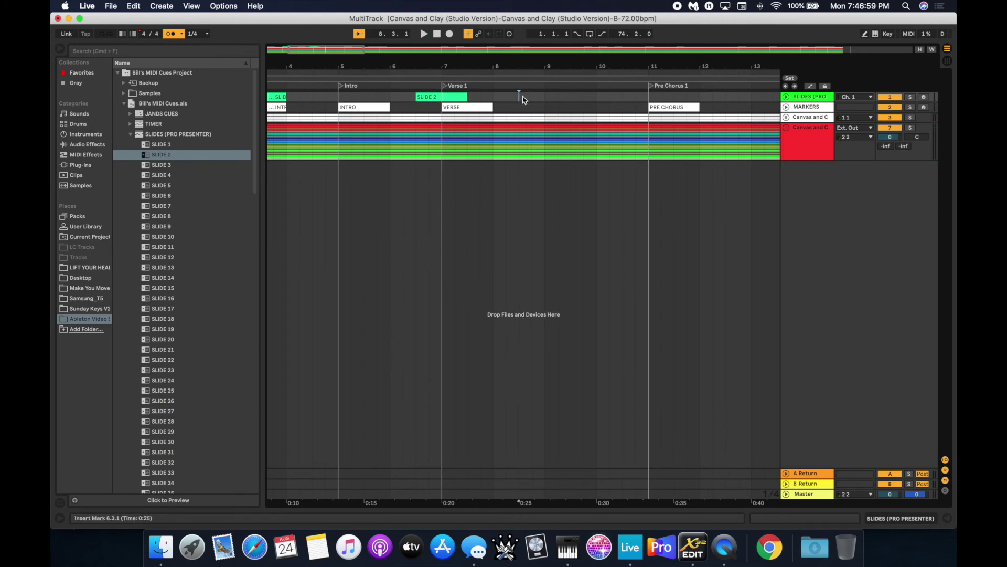
left_click_drag(161, 167, 520, 99)
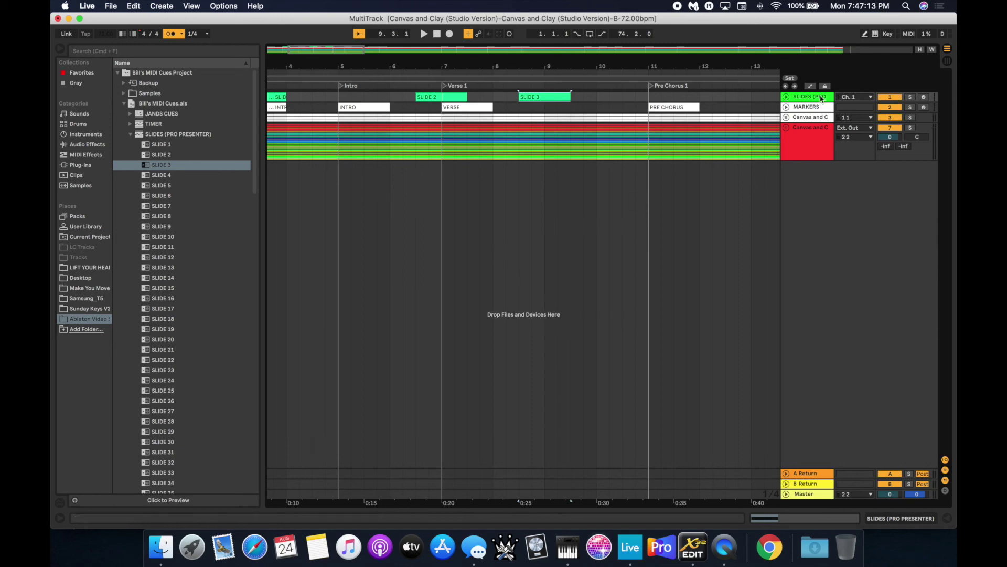
Step: View the MIDI devices, including the IAC Driver, in Audio MIDI Setup's MIDI Studio and close its window
left_click(568, 547)
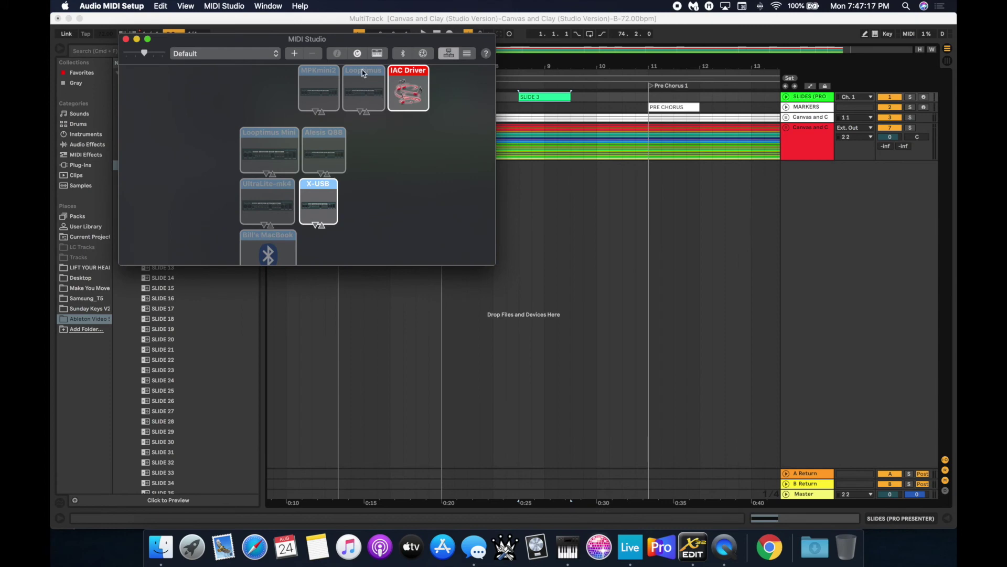
left_click(126, 39)
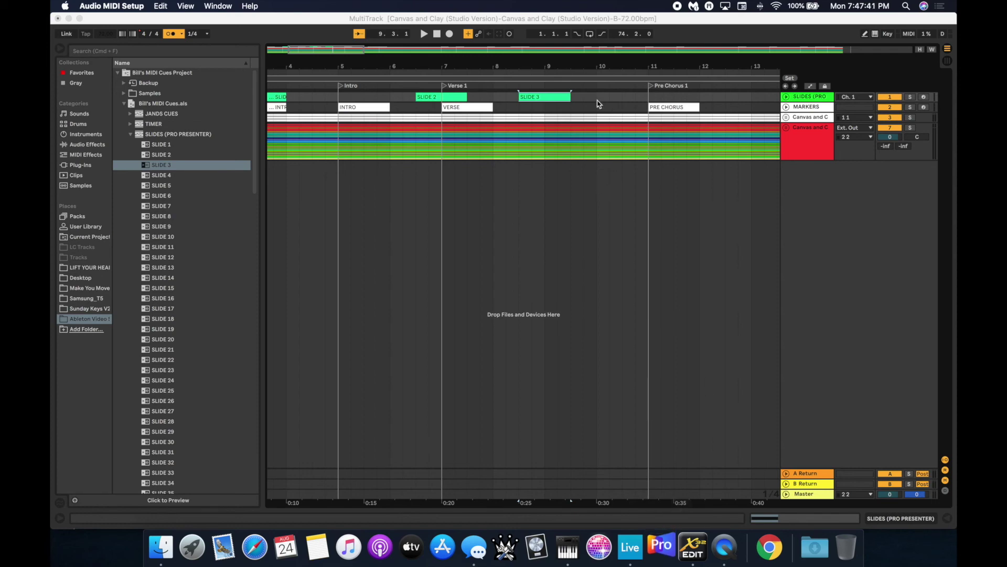
Step: Examine the notes and velocities inside the SLIDE 2 and SLIDE 3 clips, and look through the slide cues down to SLIDE 127
left_click(429, 98)
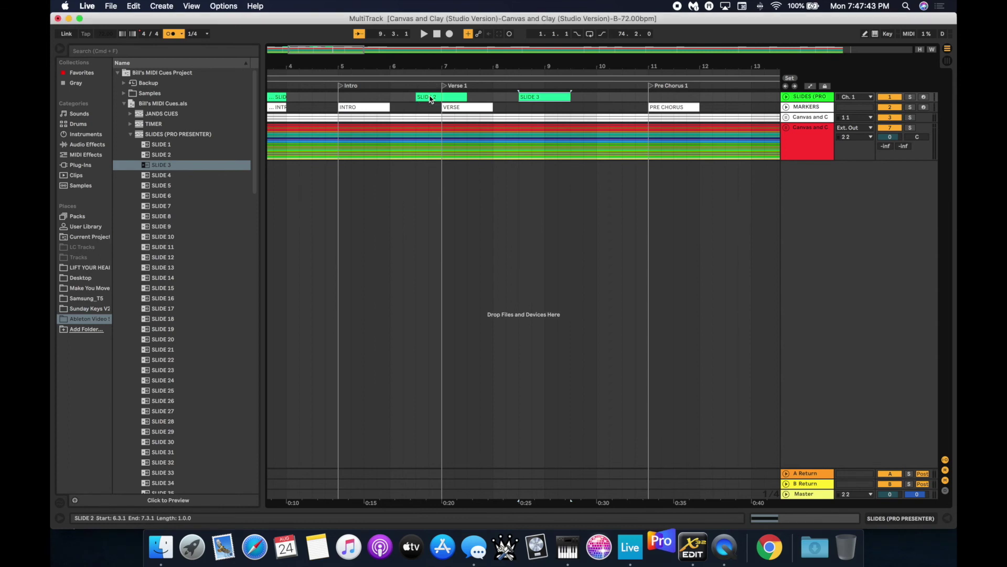
double_click(429, 97)
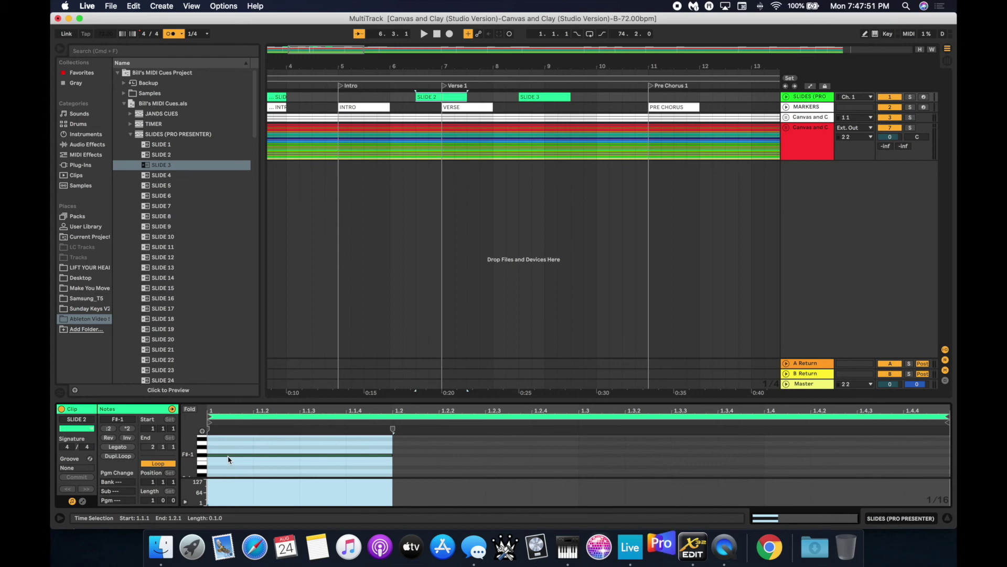
scroll(228, 460, "down", 5)
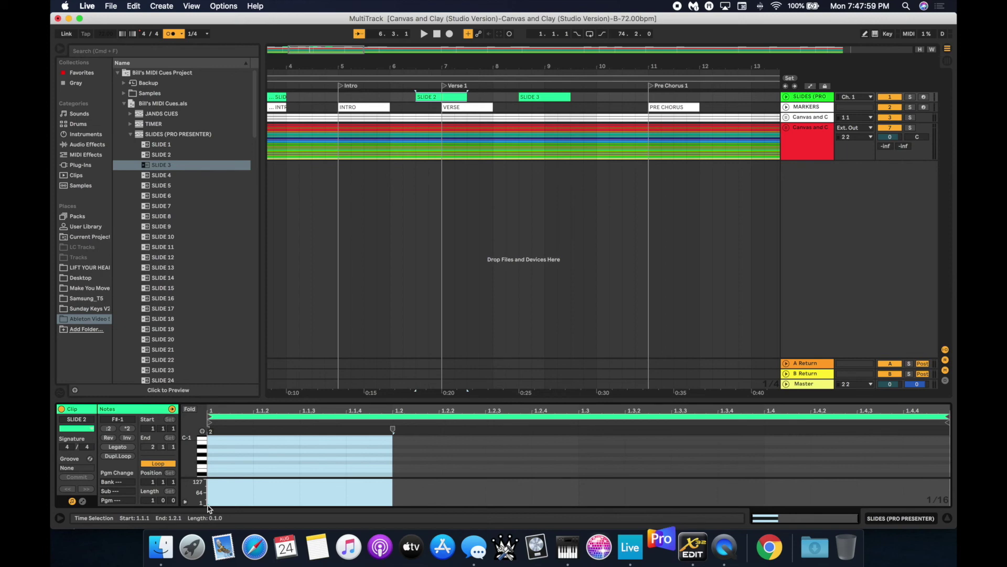
left_click(534, 98)
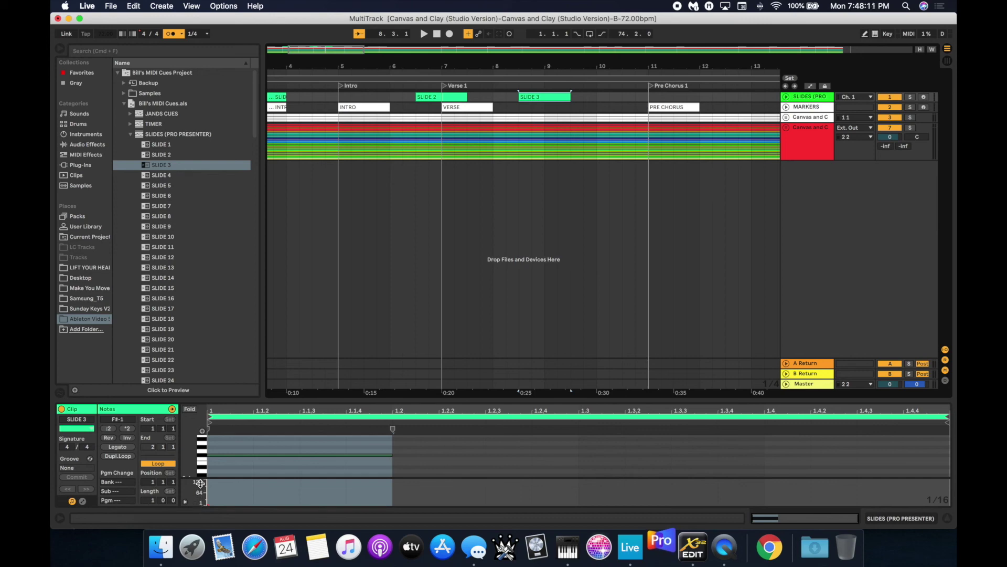
scroll(206, 225, "down", 20)
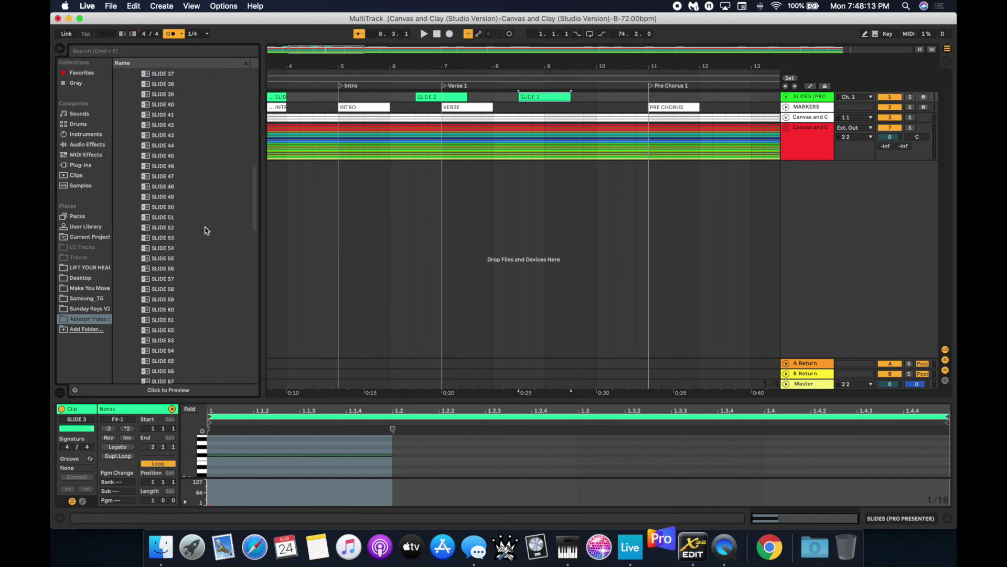
scroll(206, 231, "down", 8)
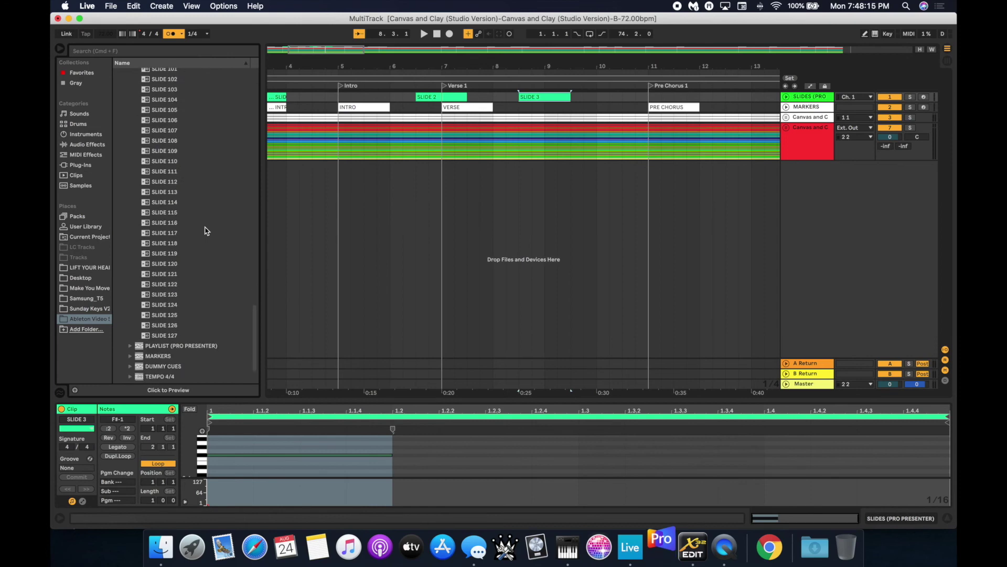
scroll(205, 231, "up", 20)
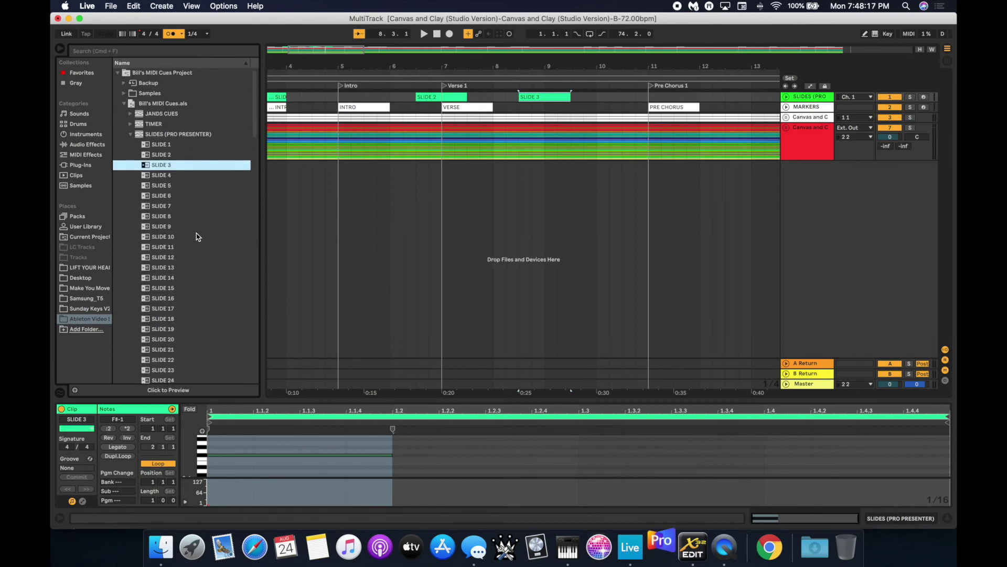
Step: Enlarge the velocity lane of the SLIDE 3 clip and compare its velocity with that of SLIDE 2
right_click(660, 548)
left_click(682, 503)
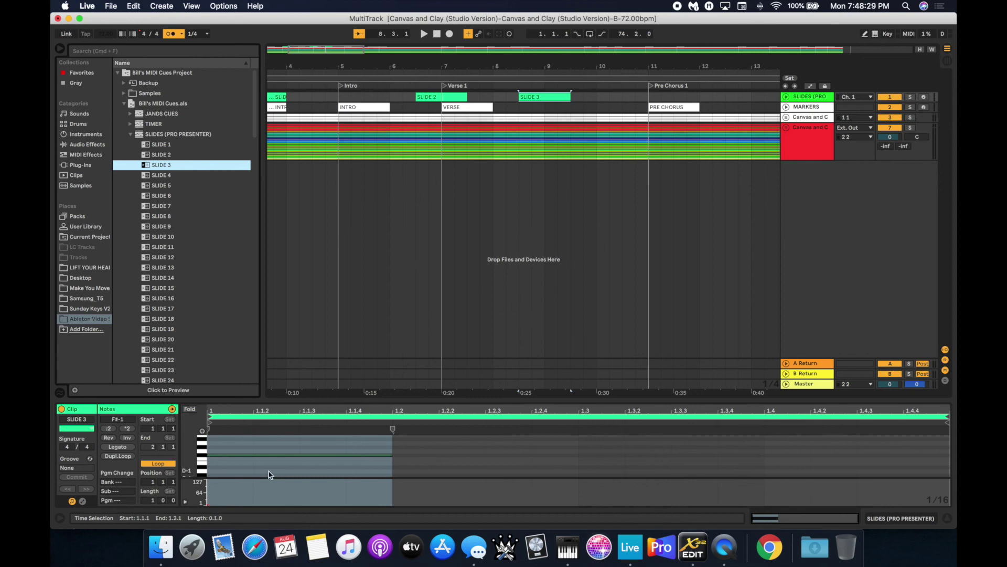
left_click_drag(265, 478, 266, 449)
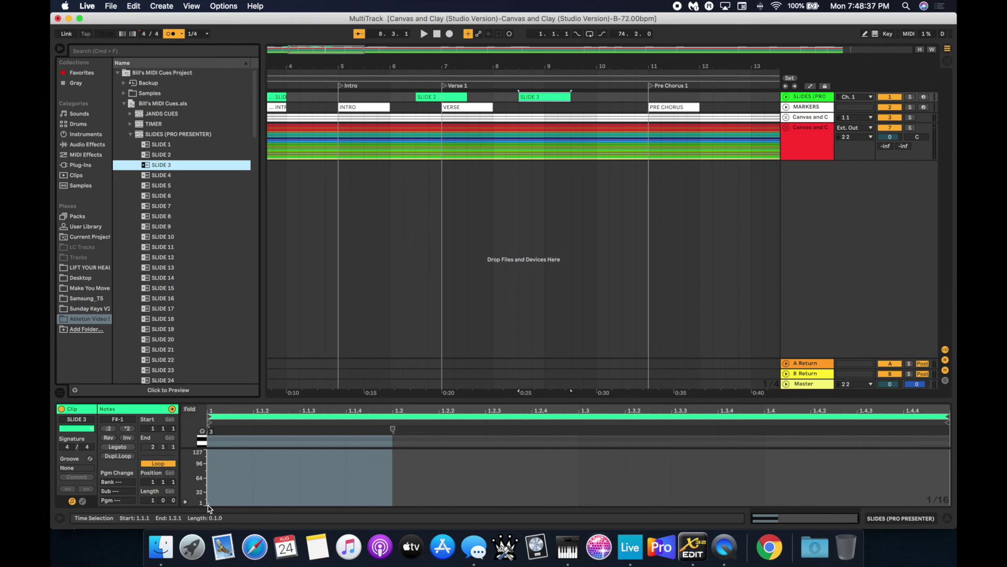
left_click(545, 97)
left_click(440, 97)
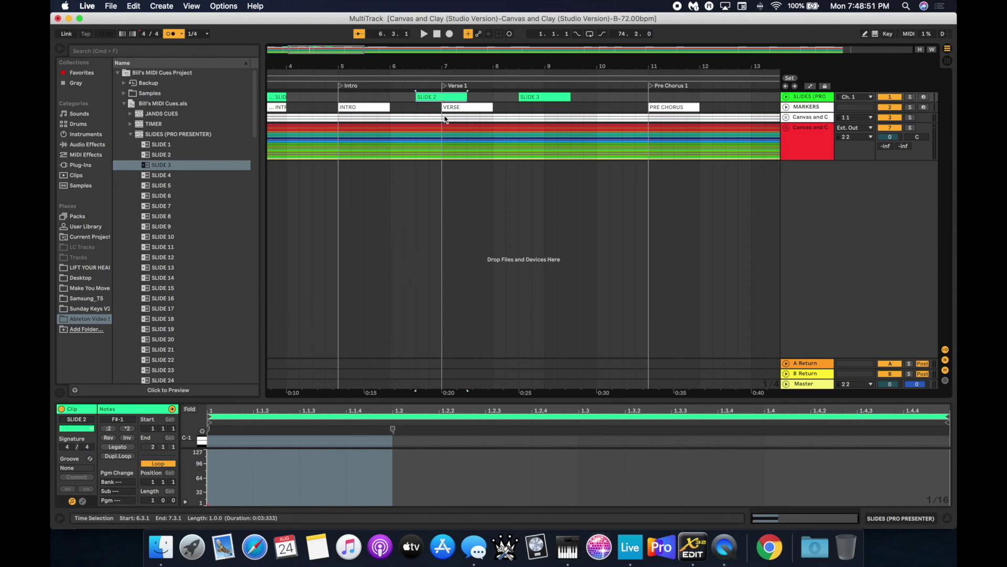
Step: Start saving the Live set under a new name and create a SONGS folder on the Samsung_T5 drive as its destination
key("w")
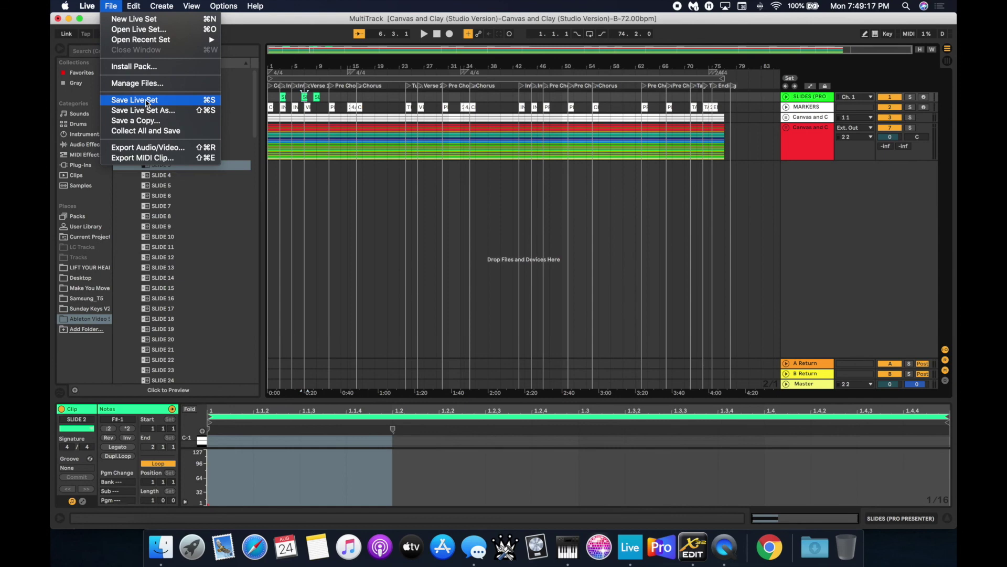
left_click(149, 112)
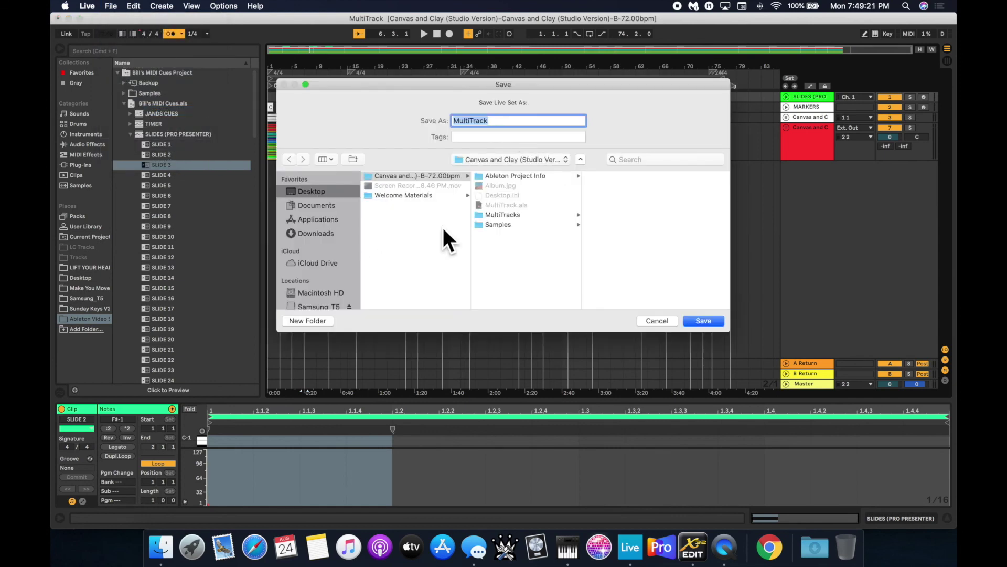
left_click(321, 293)
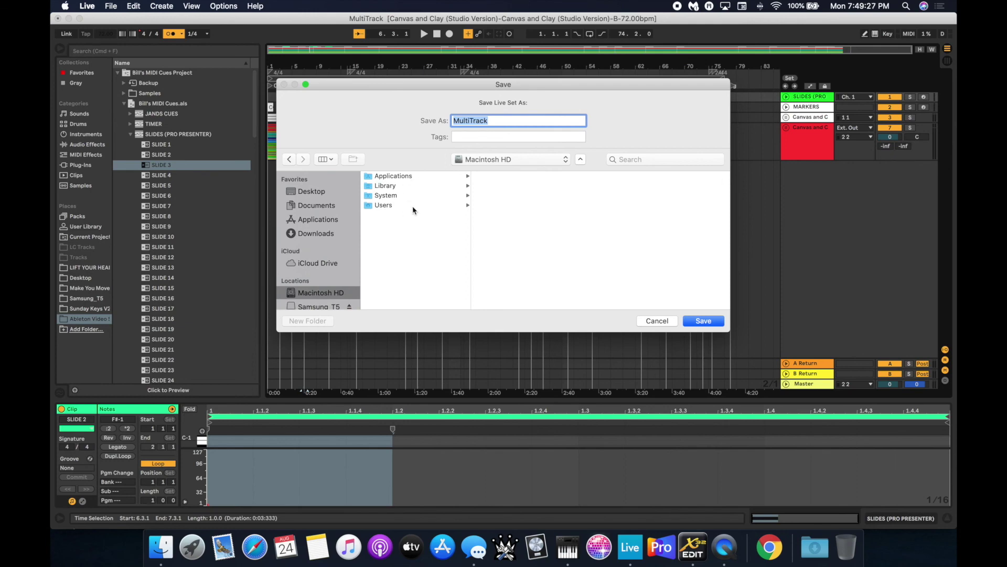
left_click(316, 308)
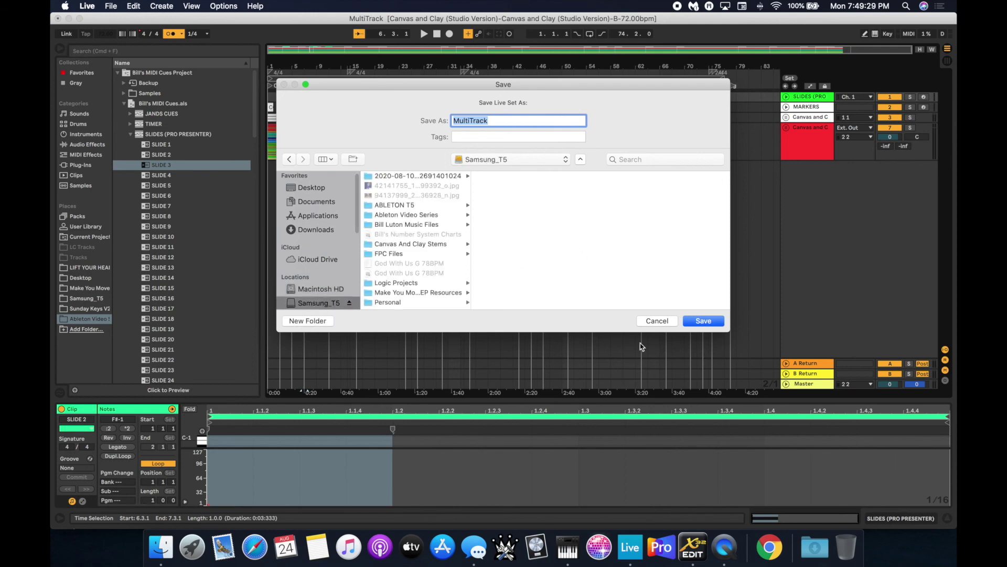
left_click(313, 322)
type("SONGS")
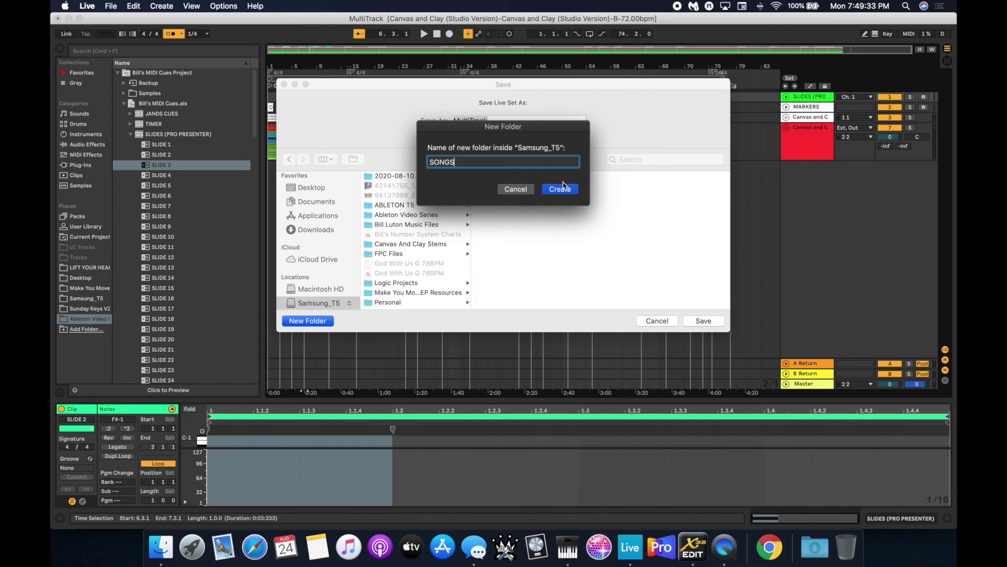
left_click(562, 188)
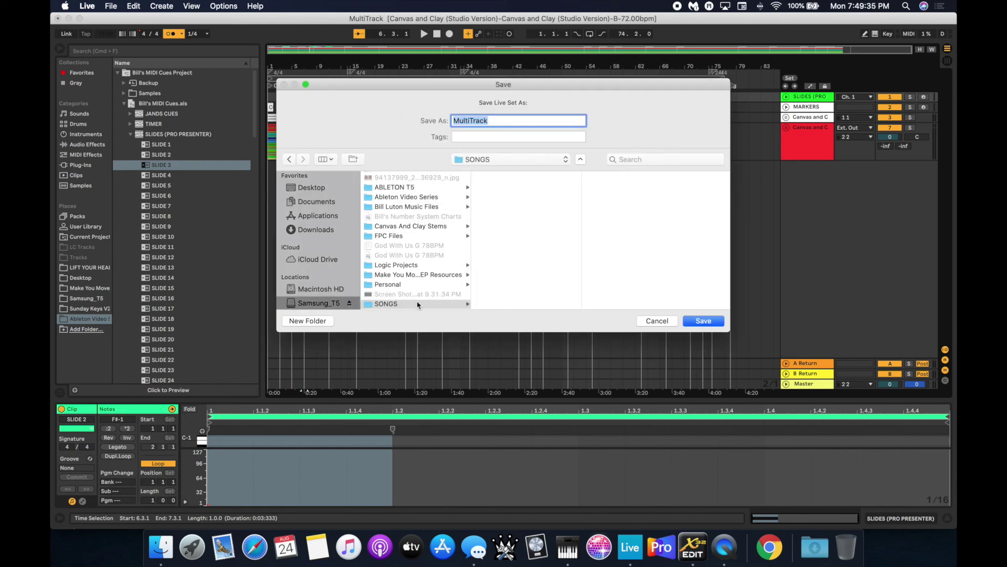
left_click(418, 304)
Step: Name the Live set "Canvas and Clay B 72BPM" and save it in the SONGS folder
double_click(488, 121)
type("Canvas and Clay B")
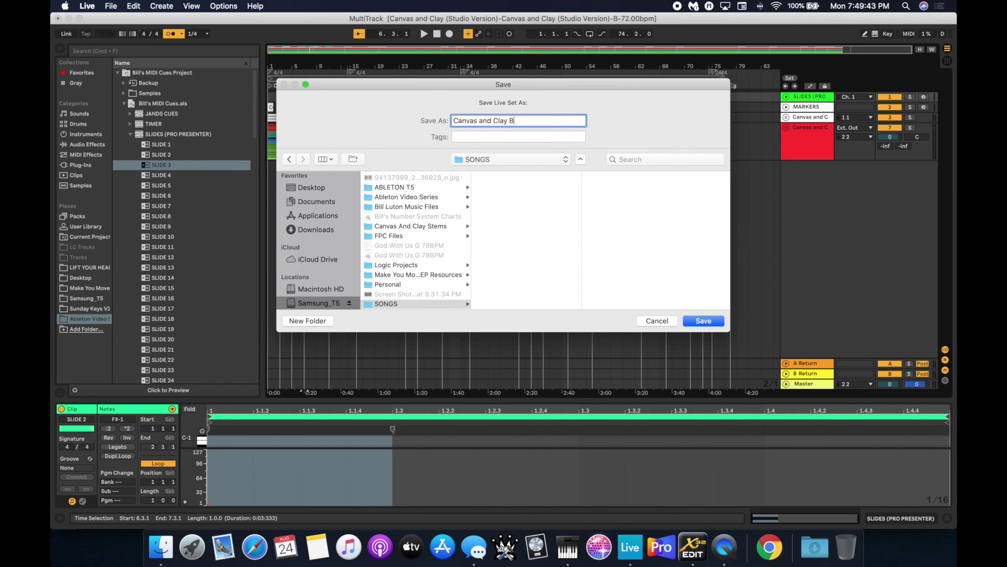
type(" 72M")
key("BackSpace")
type("BPM")
left_click(700, 320)
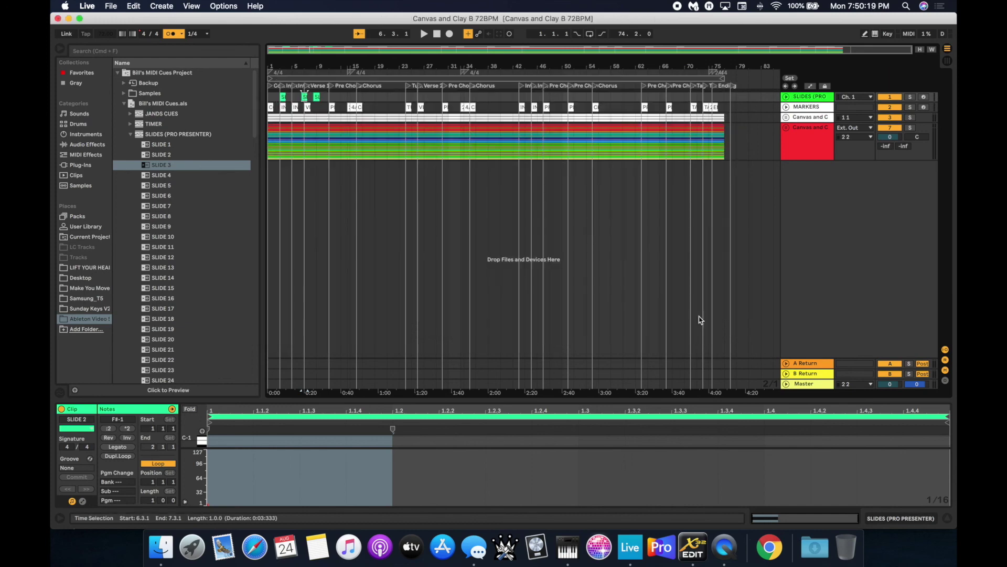